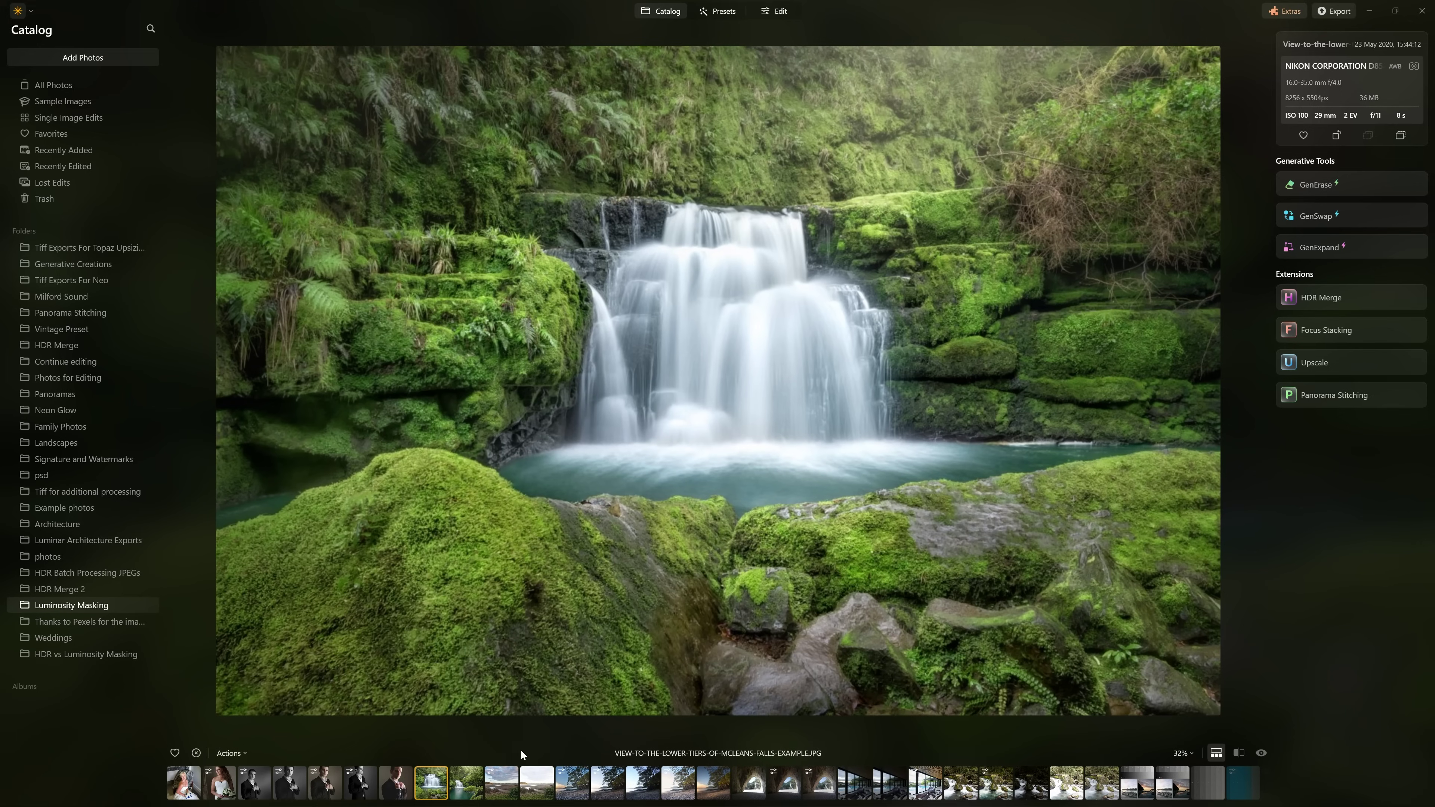
Browse the catalog grid and open the forest river photo large.
{"action": "left_click", "coordinate": [478, 786]}
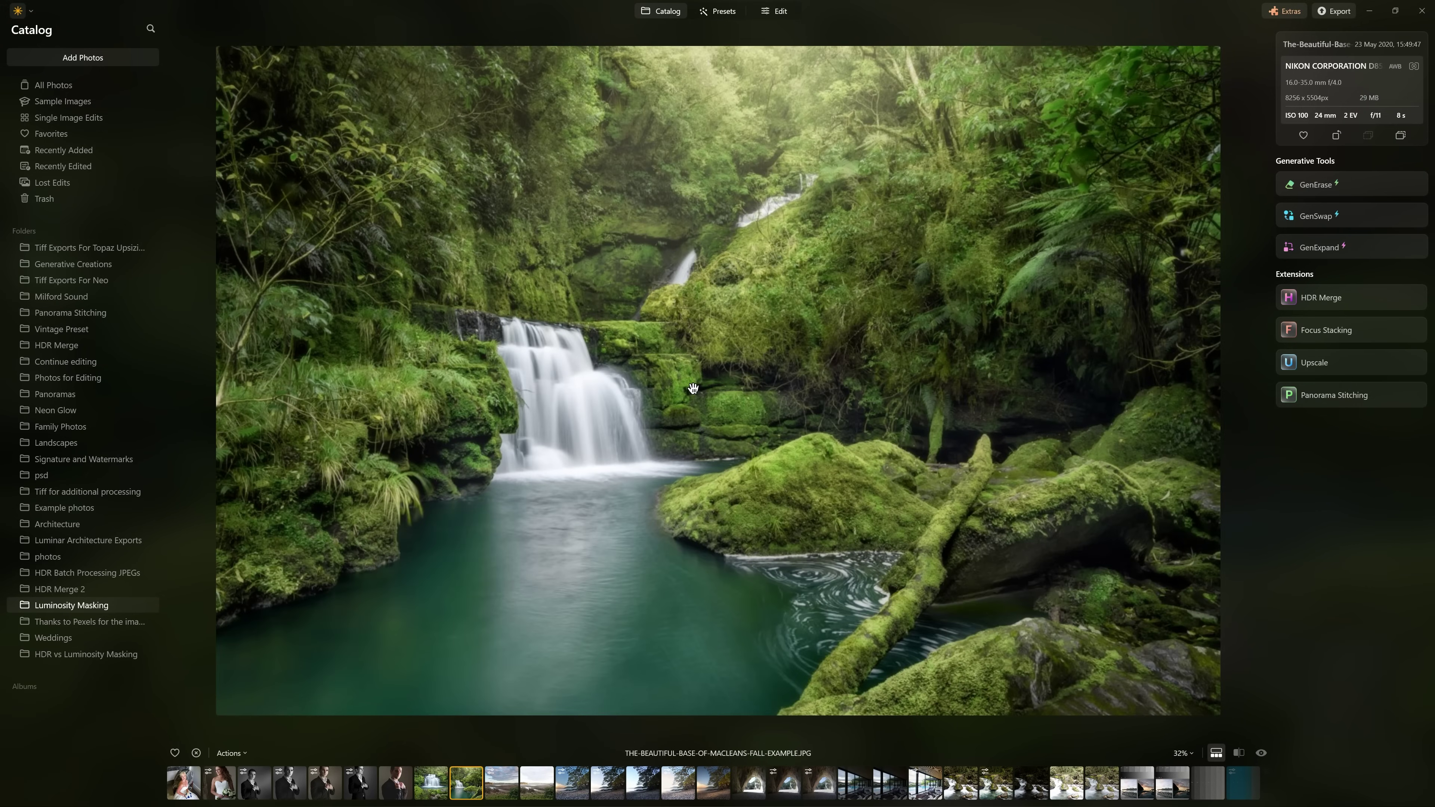
{"action": "scroll", "coordinate": [565, 390], "scroll_direction": "up", "scroll_amount": 4}
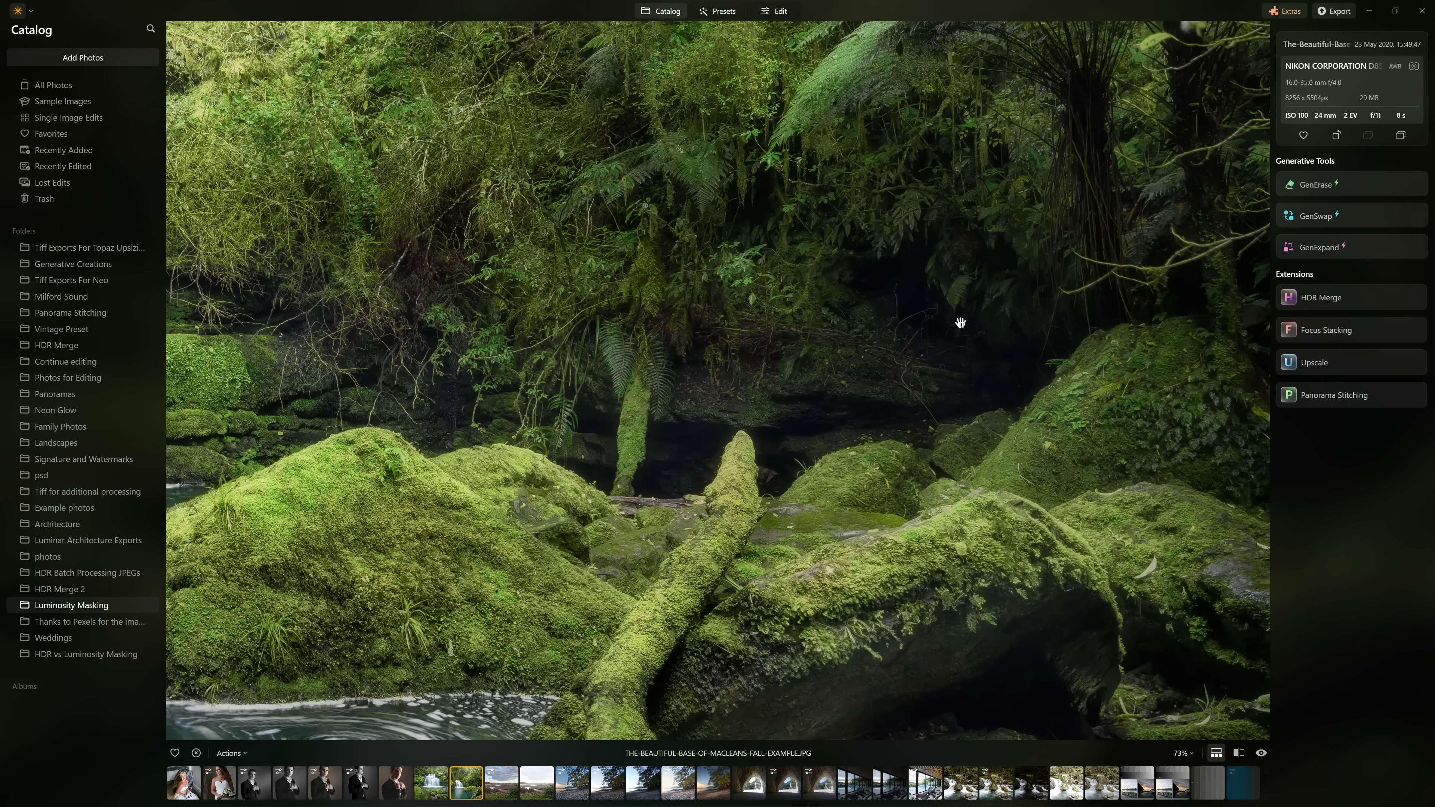
{"action": "scroll", "coordinate": [900, 352], "scroll_direction": "down", "scroll_amount": 3}
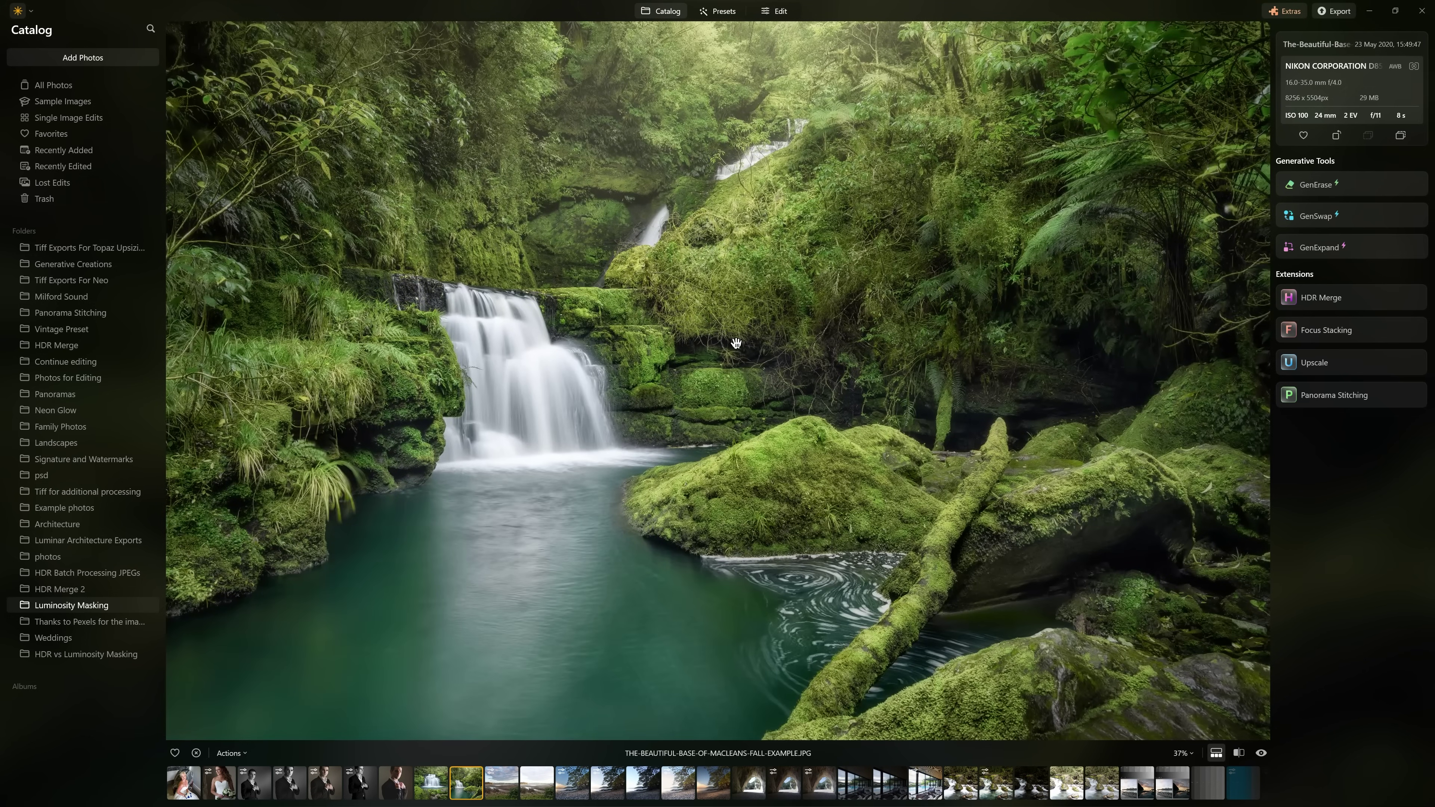
{"action": "scroll", "coordinate": [735, 343], "scroll_direction": "down", "scroll_amount": 1}
{"action": "scroll", "coordinate": [760, 569], "scroll_direction": "down", "scroll_amount": 10}
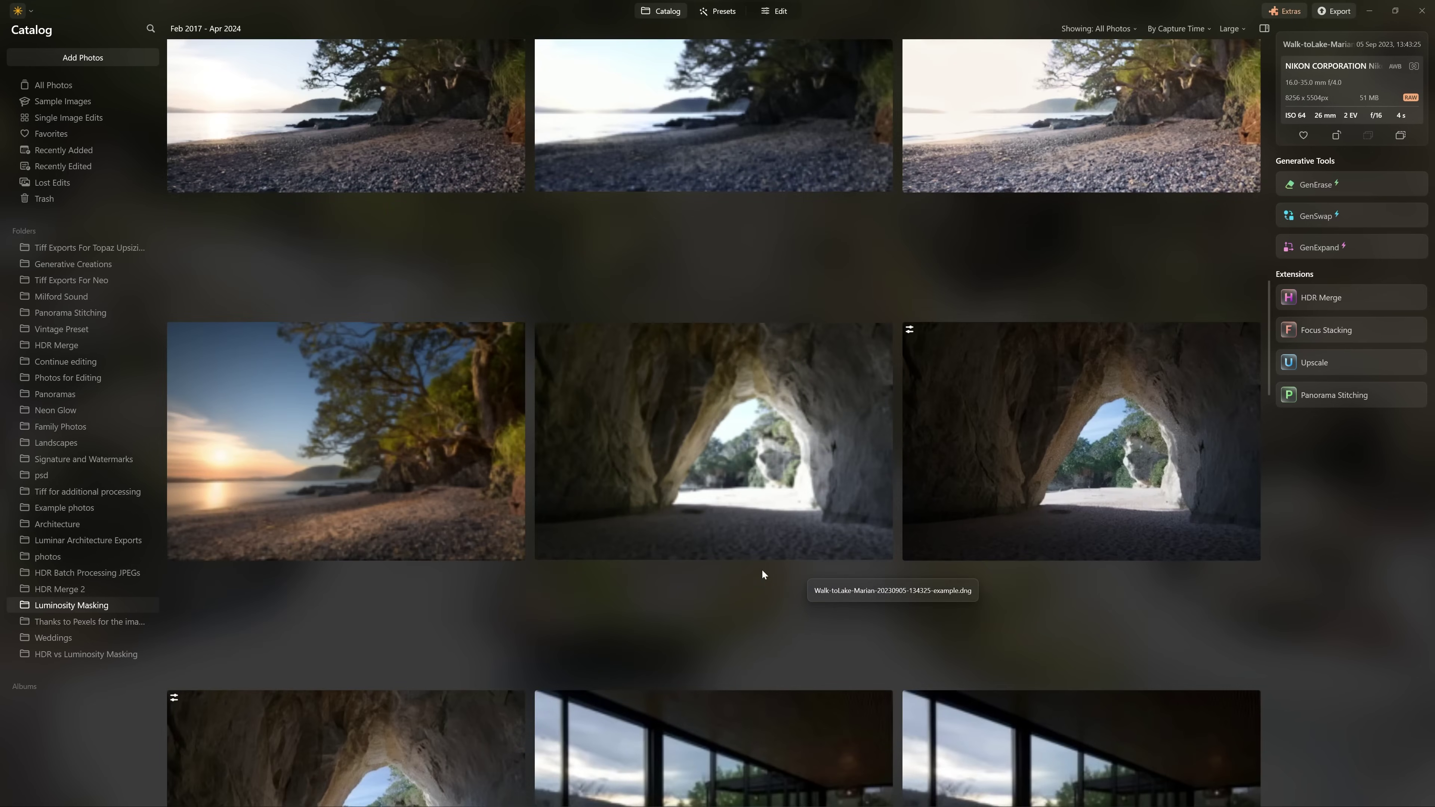
{"action": "scroll", "coordinate": [751, 531], "scroll_direction": "down", "scroll_amount": 5}
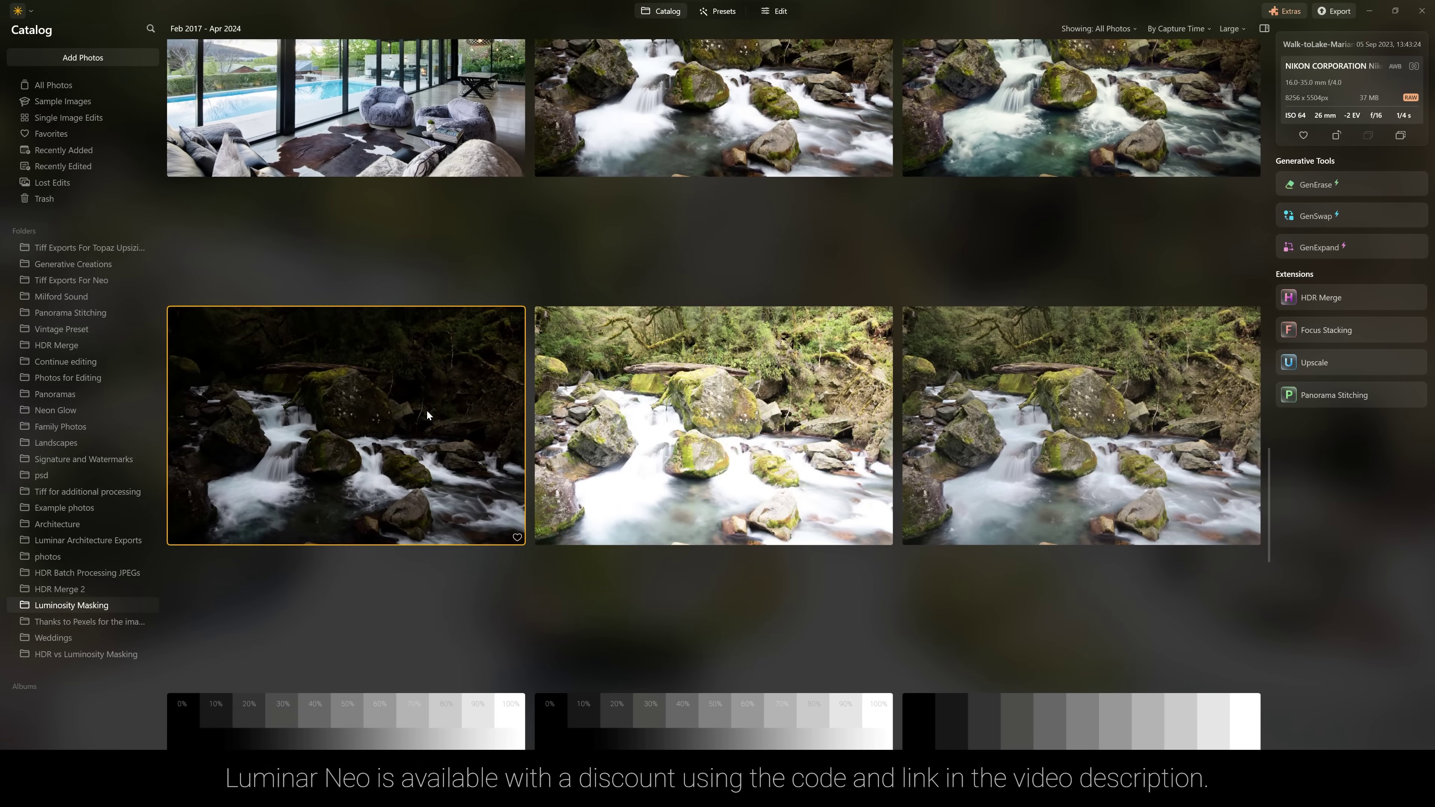
{"action": "double_click", "coordinate": [704, 408]}
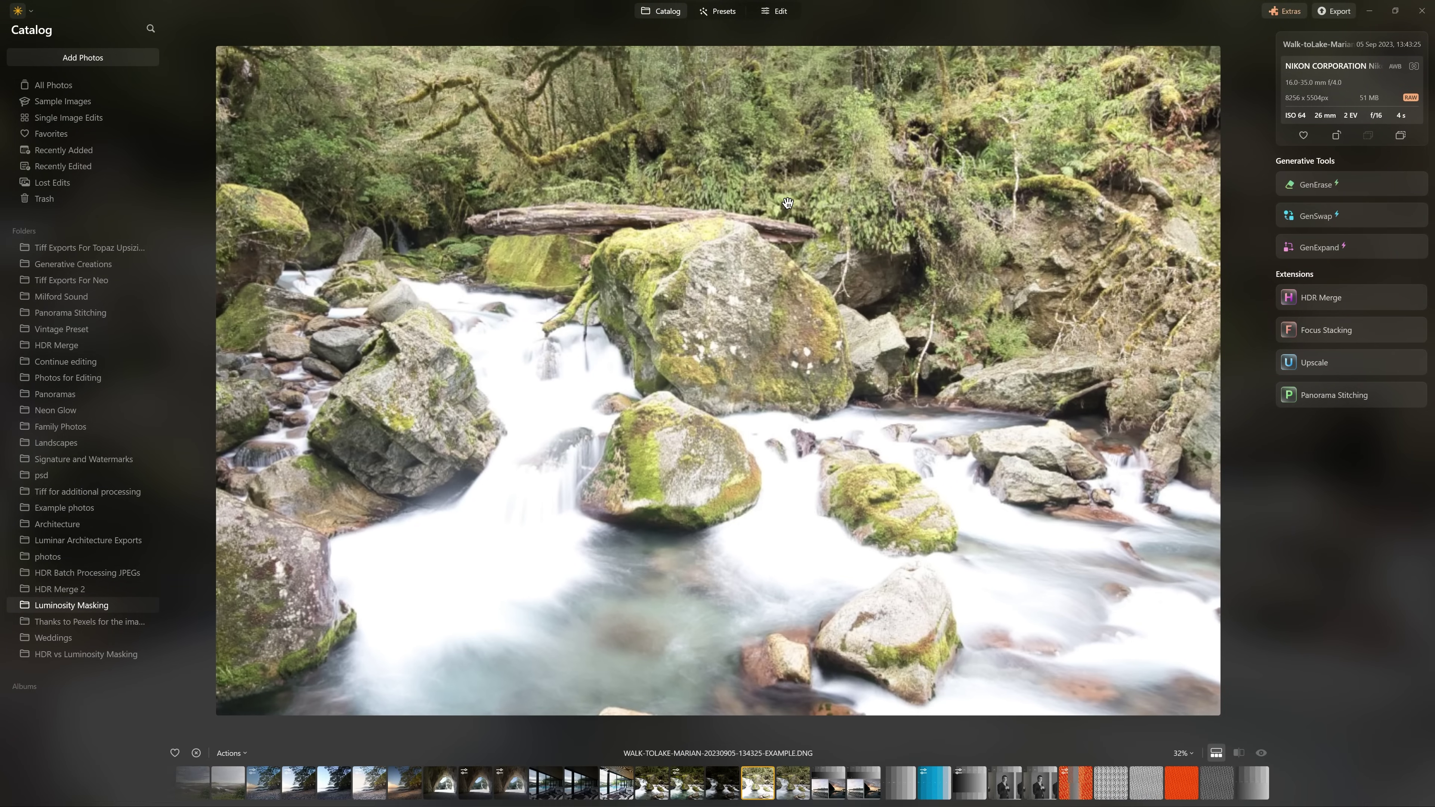
Compare exposures 134324 and 134325, then open the brighter 134325 for editing.
{"action": "left_click", "coordinate": [723, 783]}
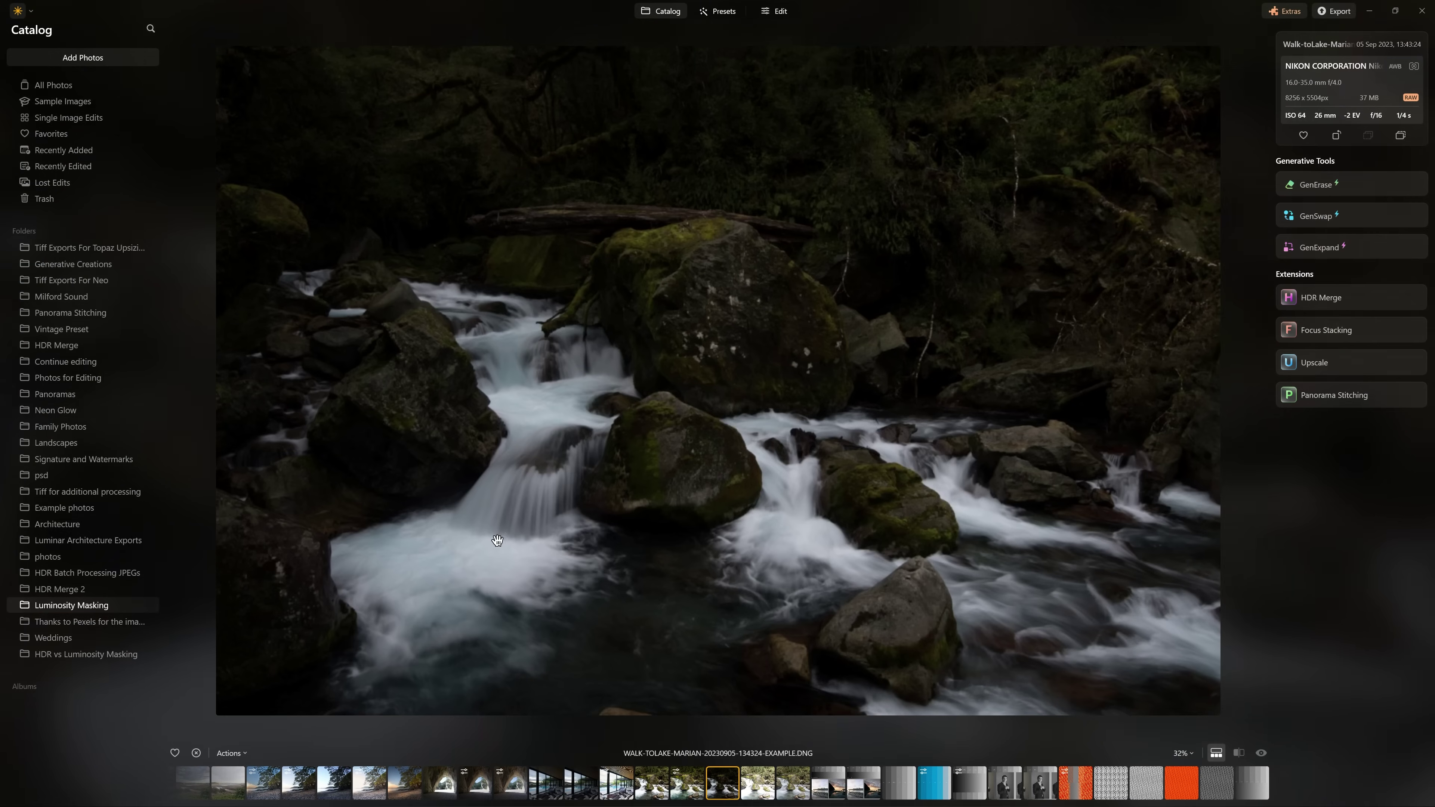
{"action": "left_click", "coordinate": [758, 790]}
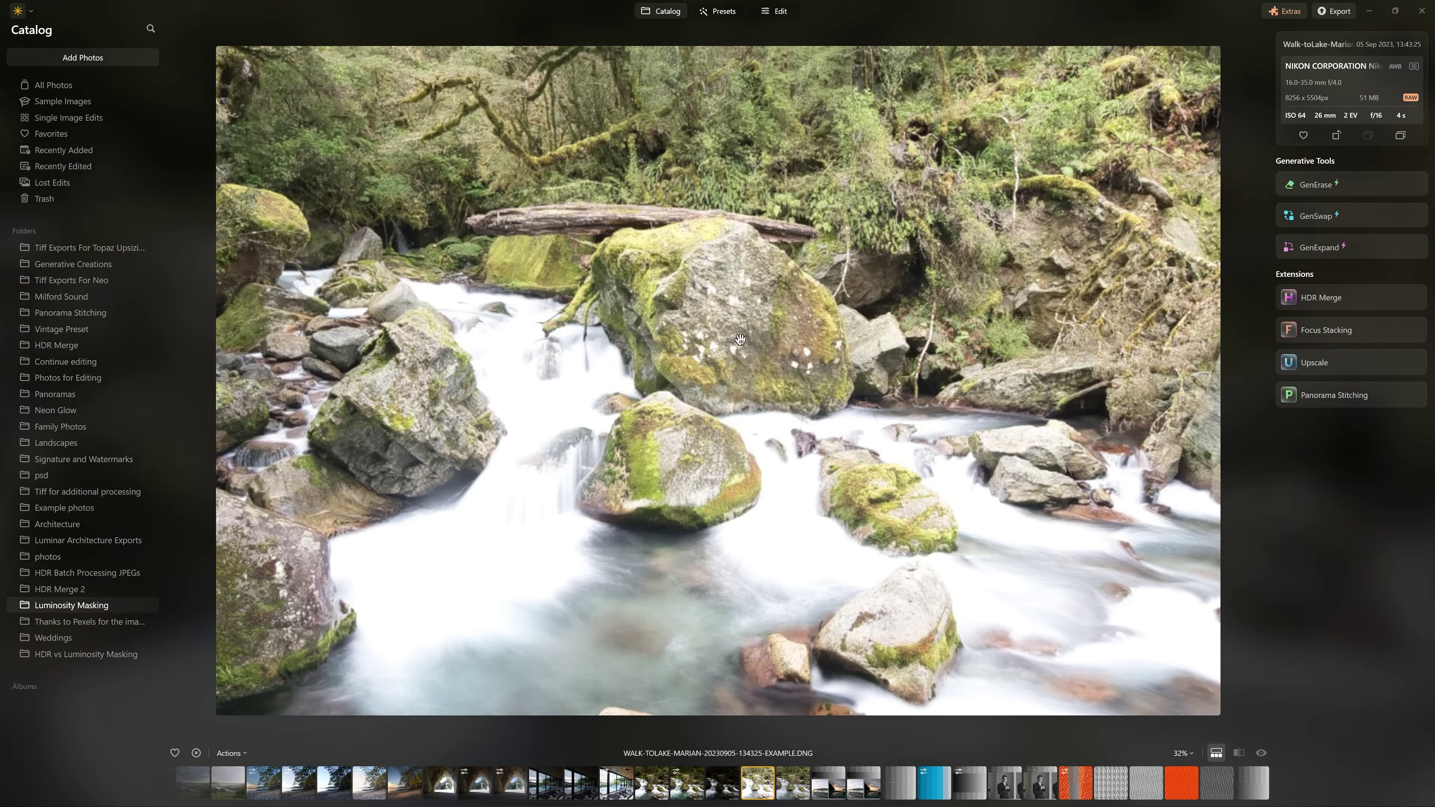
{"action": "left_click", "coordinate": [730, 787]}
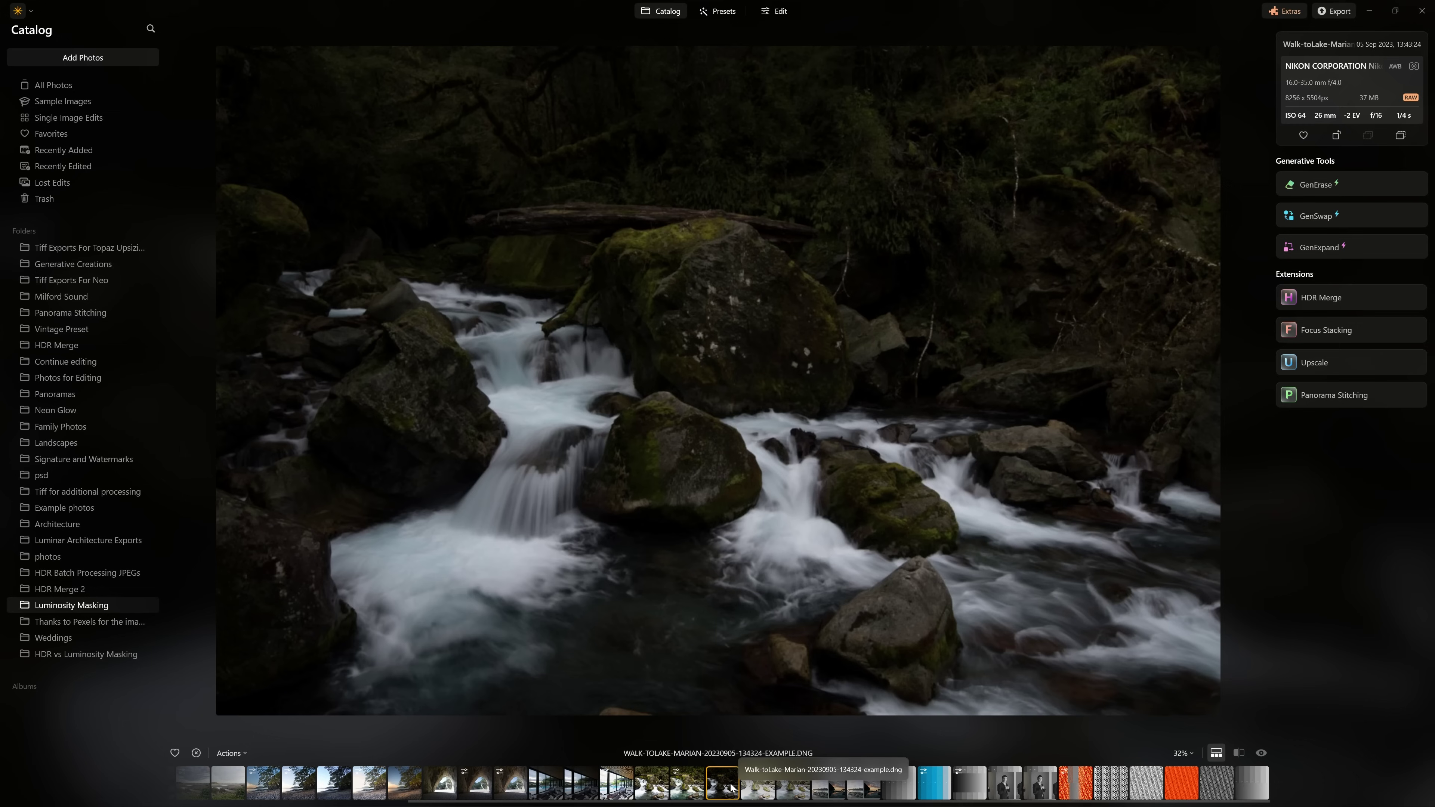
{"action": "left_click", "coordinate": [760, 782]}
{"action": "left_click", "coordinate": [783, 15]}
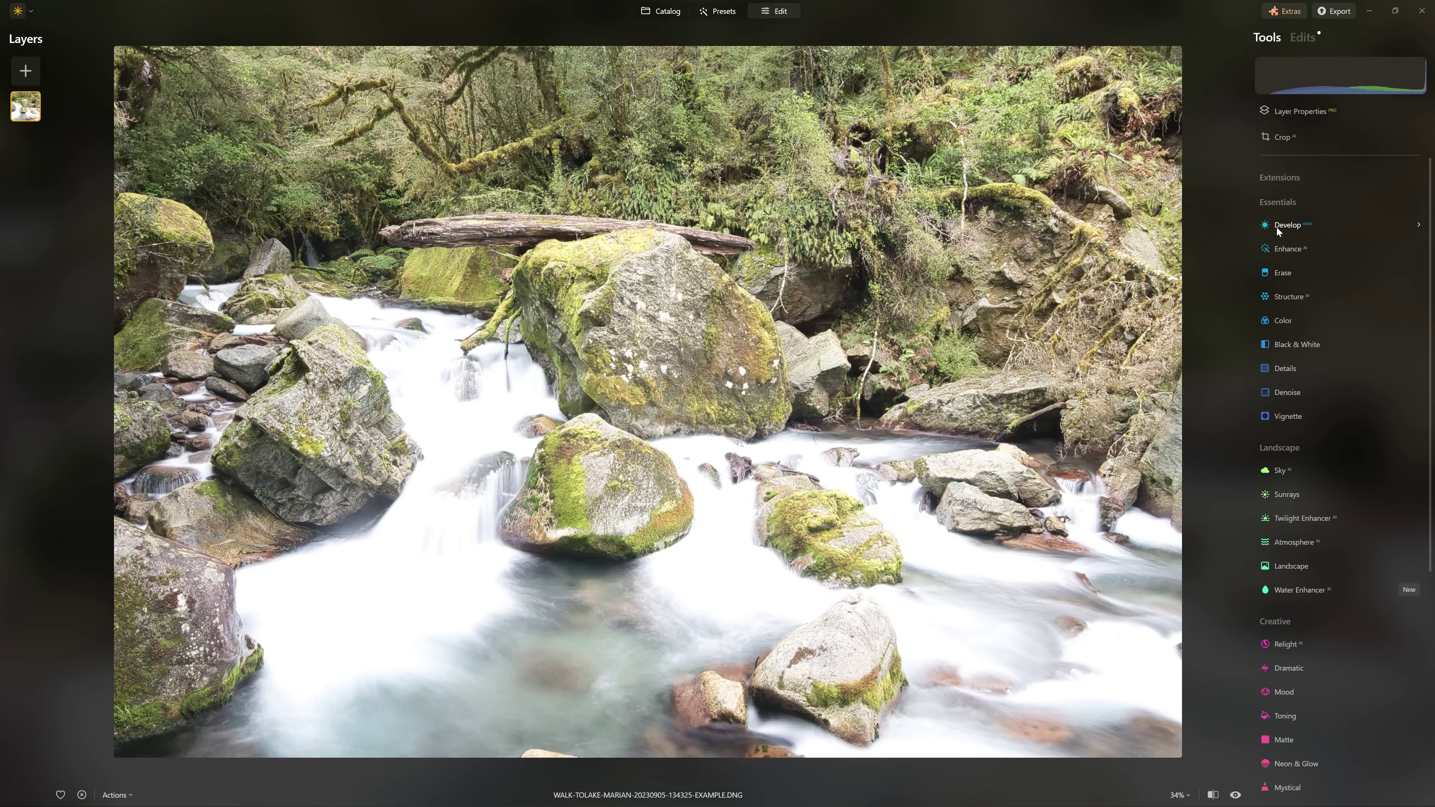
Experiment with Develop Exposure down to -5.00, checking detail at 100% zoom.
{"action": "left_click", "coordinate": [1278, 225]}
{"action": "left_click_drag", "start_coordinate": [1340, 298], "coordinate": [1272, 308]}
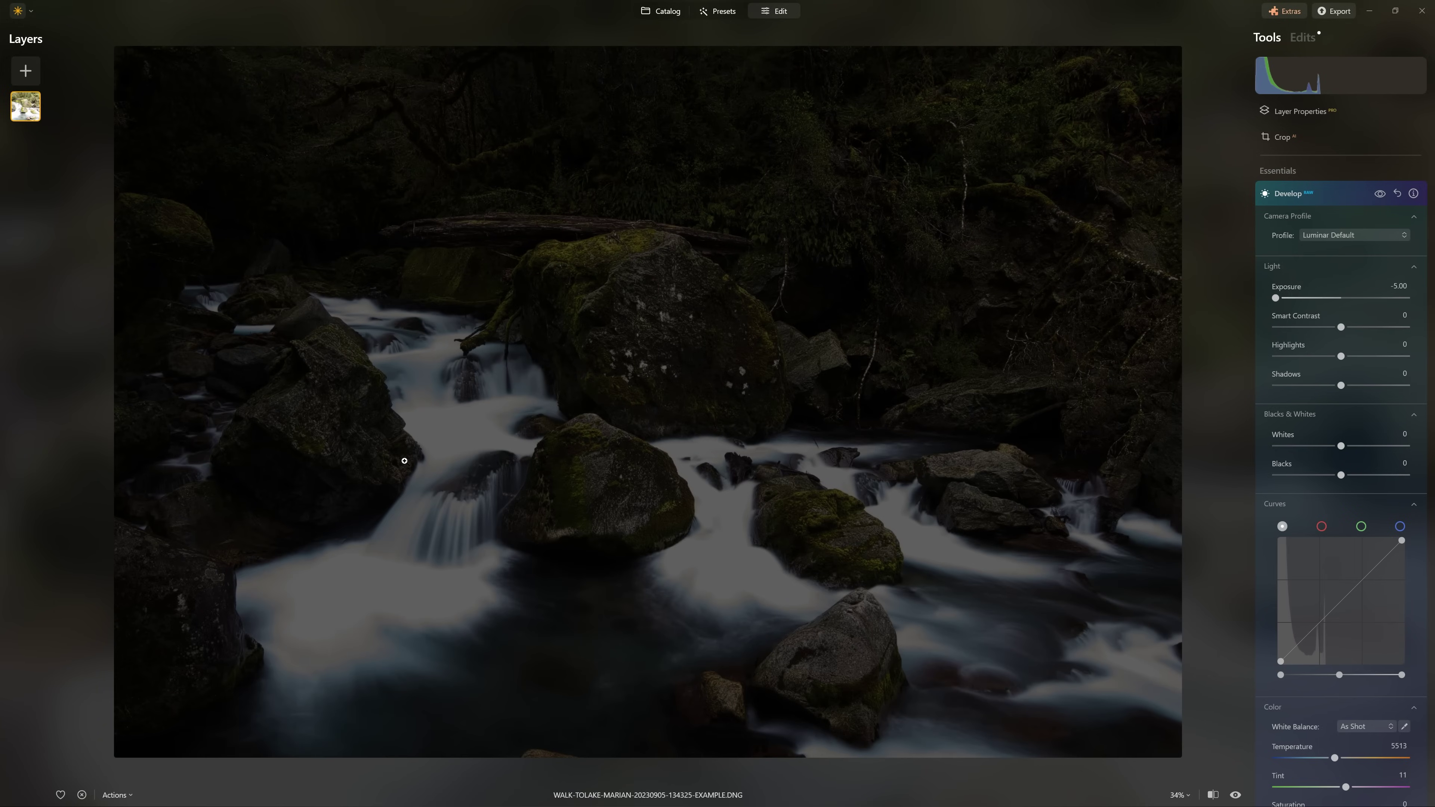
{"action": "left_click", "coordinate": [431, 451]}
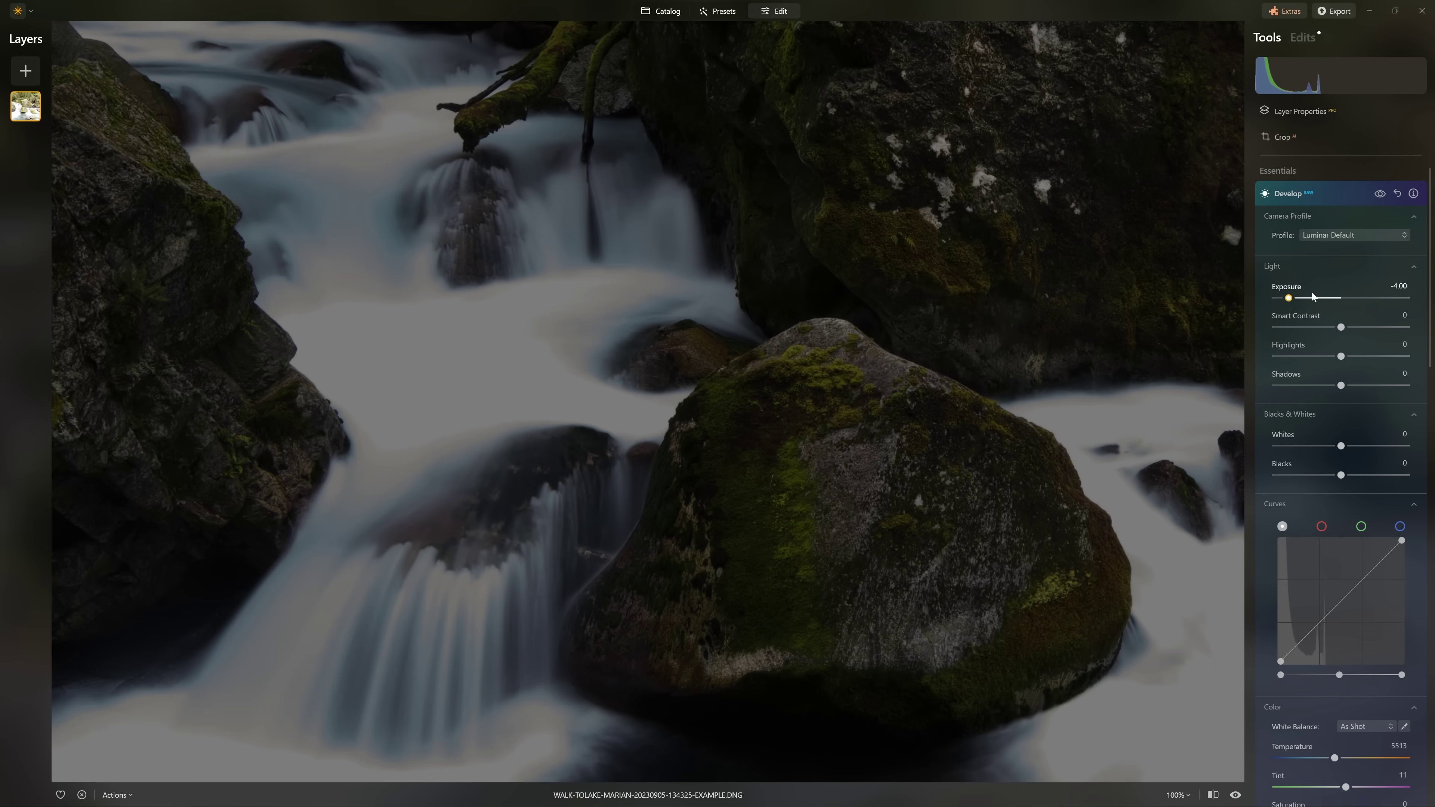
{"action": "mouse_move", "coordinate": [1282, 299]}
{"action": "left_mouse_down"}
{"action": "mouse_move", "coordinate": [1310, 296]}
{"action": "mouse_move", "coordinate": [1275, 300]}
{"action": "left_mouse_up"}
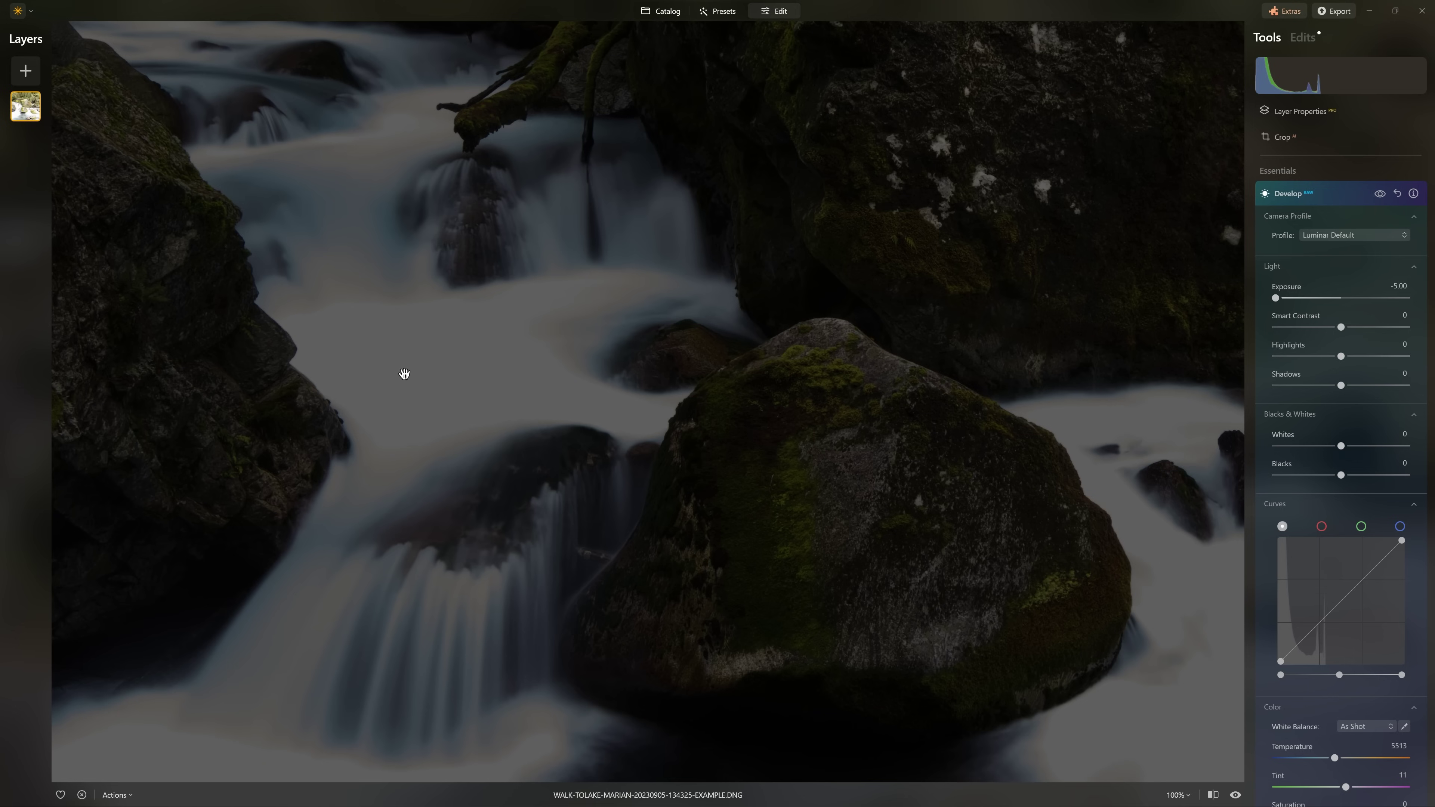
{"action": "scroll", "coordinate": [413, 399], "scroll_direction": "up", "scroll_amount": 3}
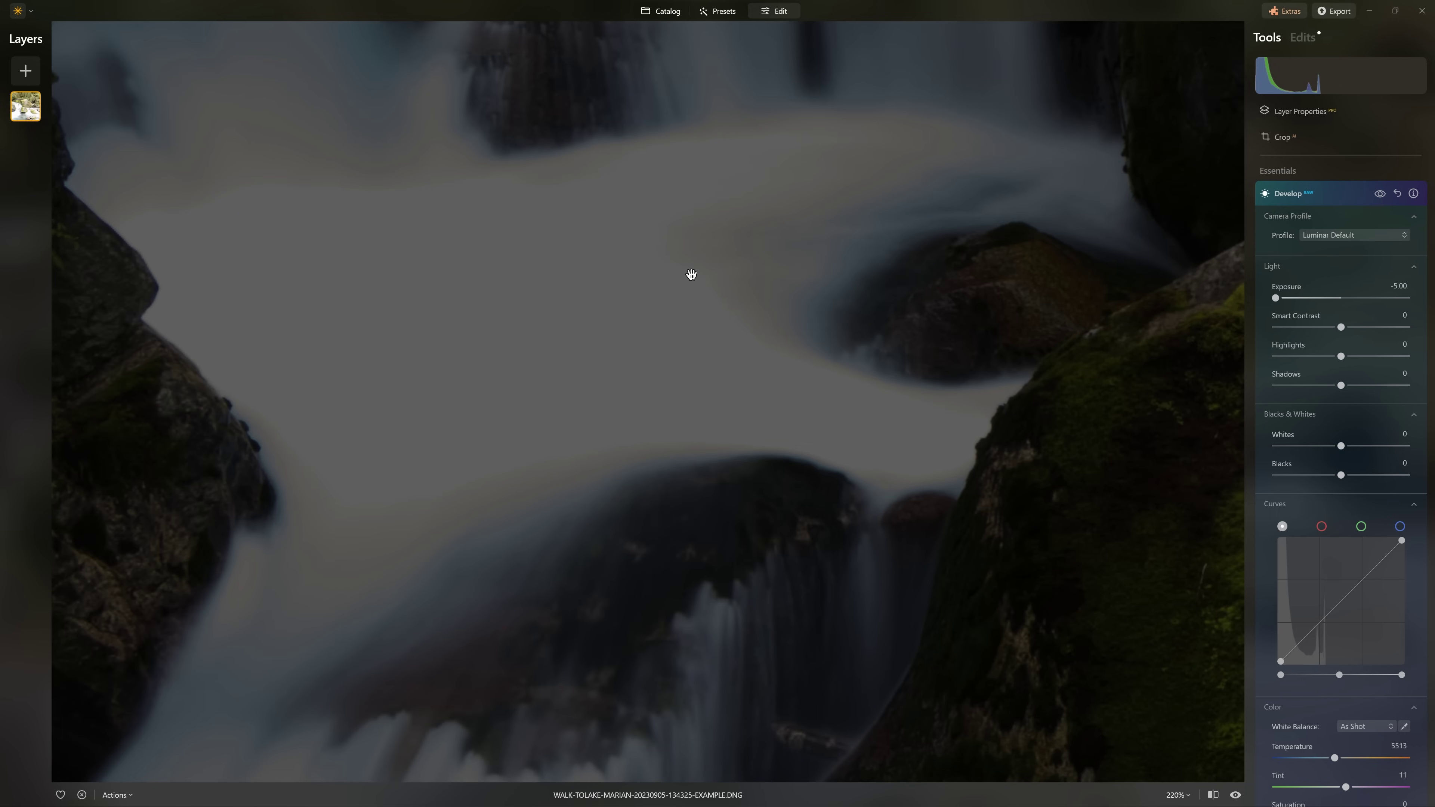
{"action": "left_click", "coordinate": [744, 280]}
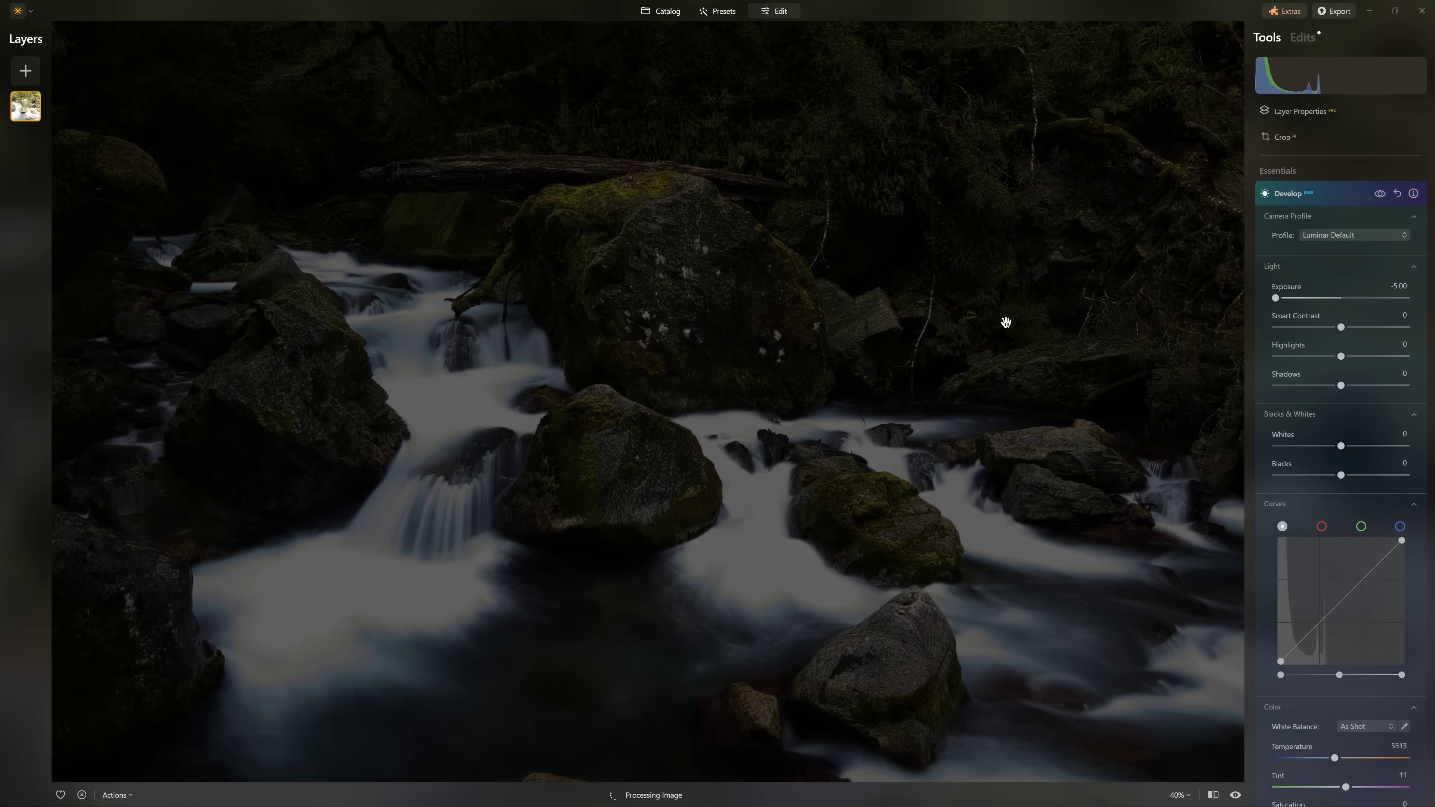
Reset Exposure, then set it to -1.33 and Highlights to -31.
{"action": "double_click", "coordinate": [1331, 300]}
{"action": "left_click_drag", "start_coordinate": [1331, 299], "coordinate": [1323, 298]}
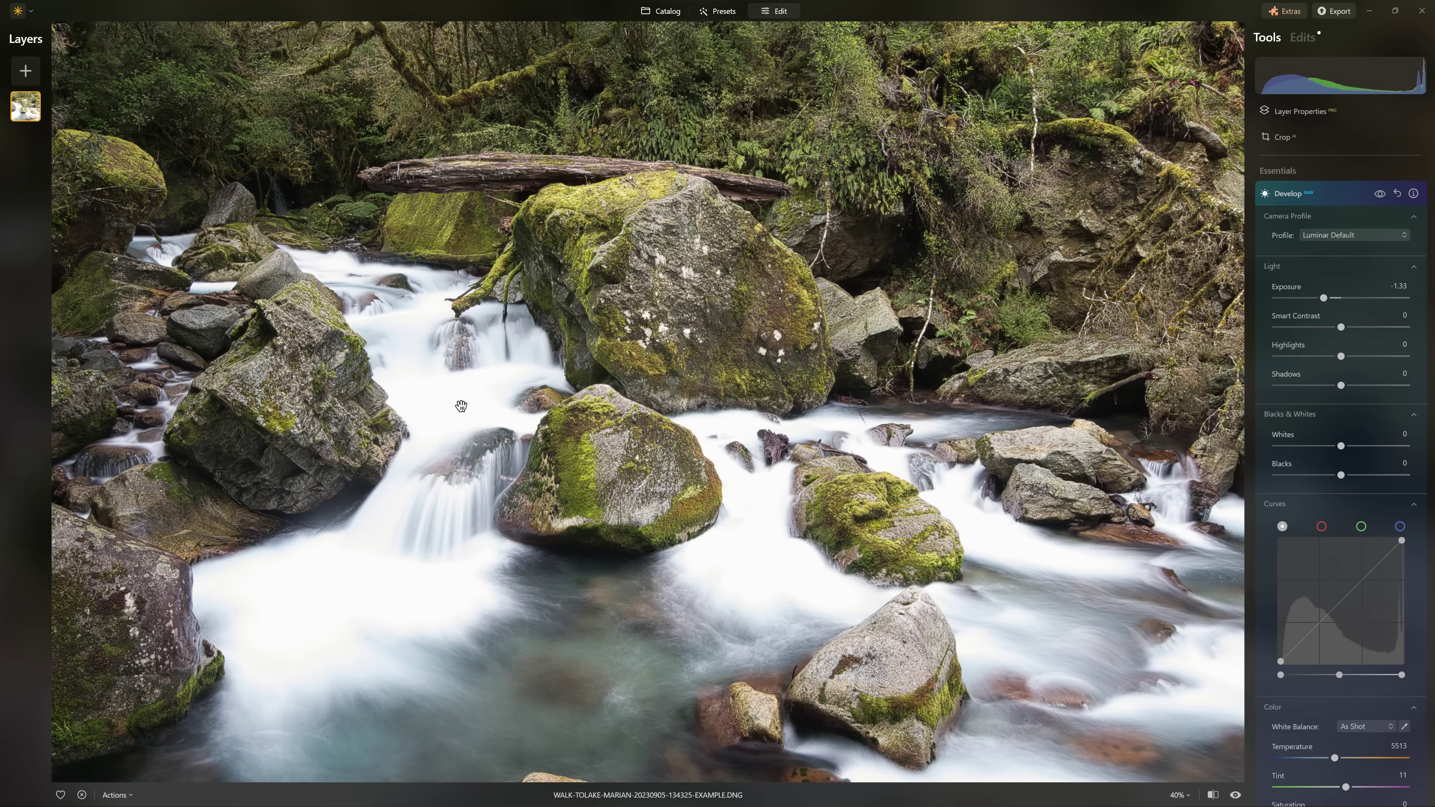
{"action": "scroll", "coordinate": [1347, 330], "scroll_direction": "down", "scroll_amount": 1}
{"action": "scroll", "coordinate": [1347, 331], "scroll_direction": "down", "scroll_amount": 2}
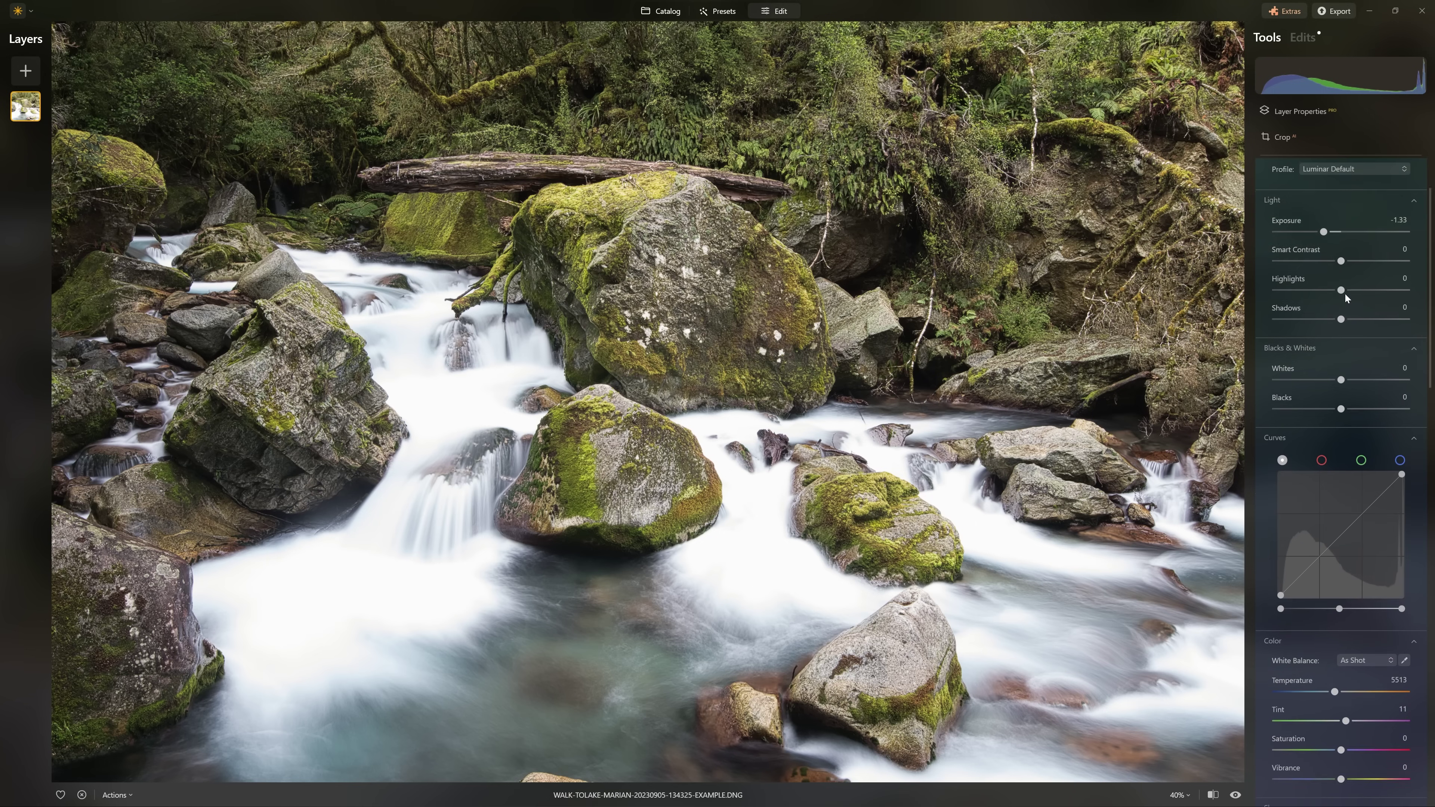
{"action": "left_click_drag", "start_coordinate": [1341, 288], "coordinate": [1320, 289]}
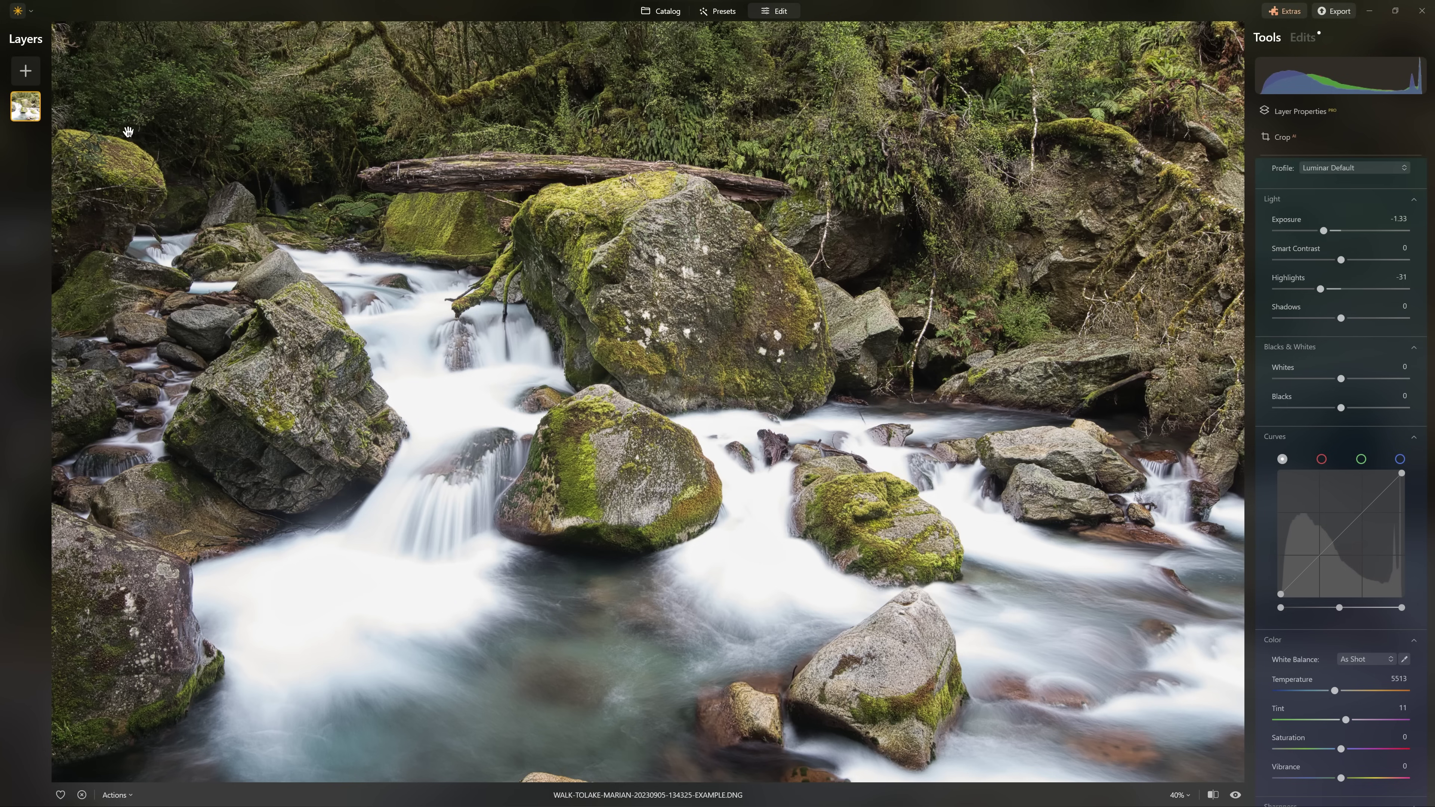
{"action": "key", "text": "Escape"}
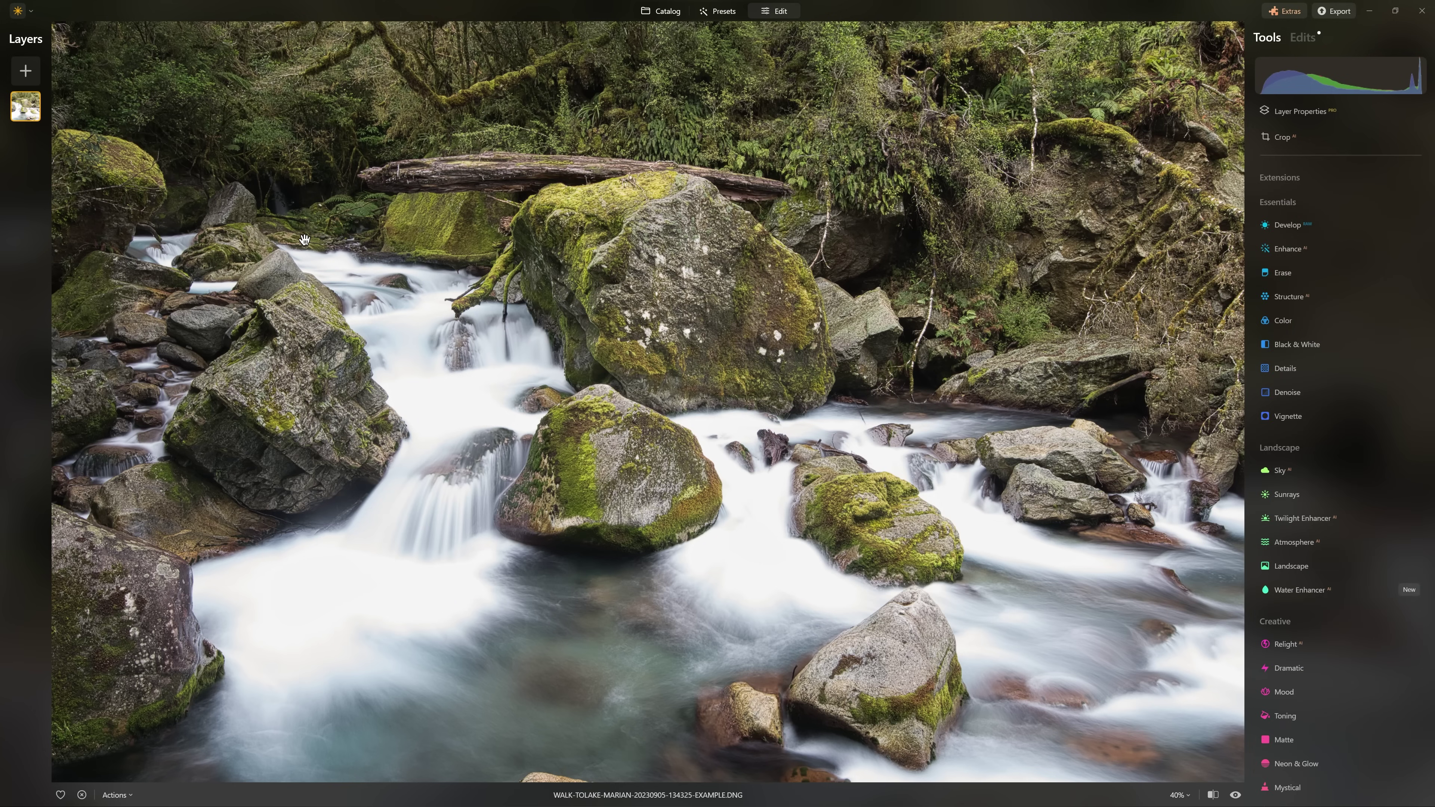
Add the darker river exposure as a new image layer at Opacity 100.
{"action": "left_click", "coordinate": [25, 73]}
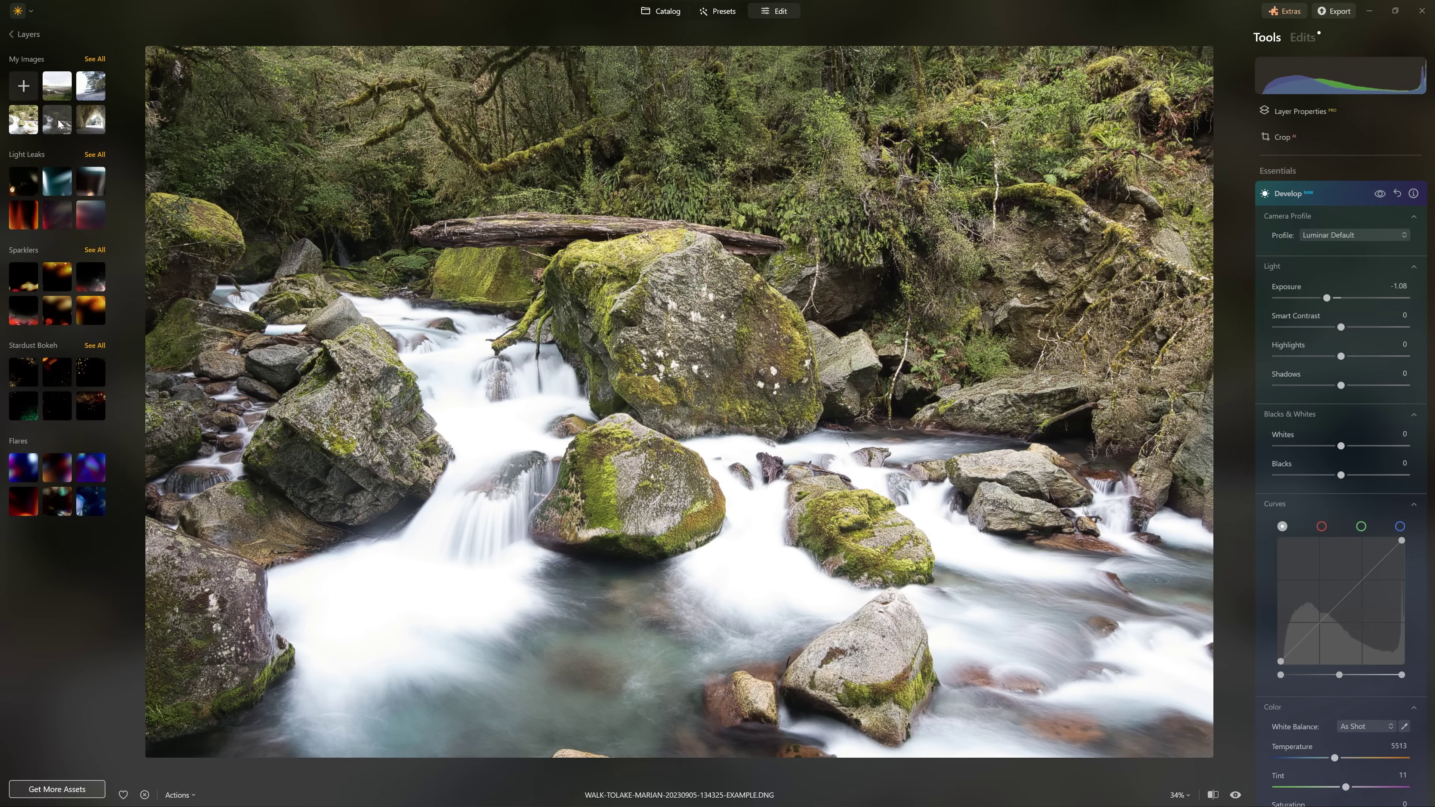
{"action": "left_click", "coordinate": [59, 124]}
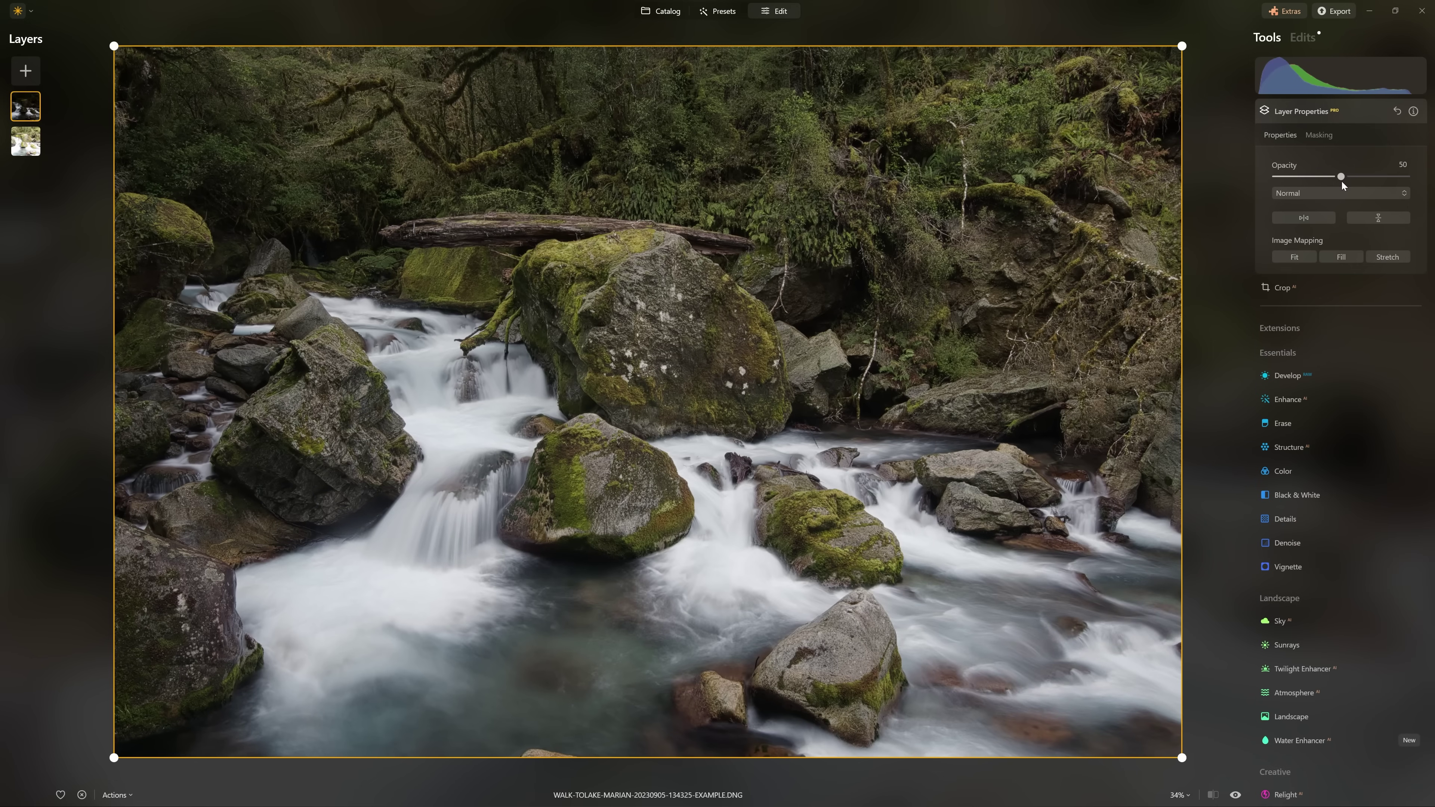
{"action": "left_click_drag", "start_coordinate": [1342, 176], "coordinate": [1408, 177]}
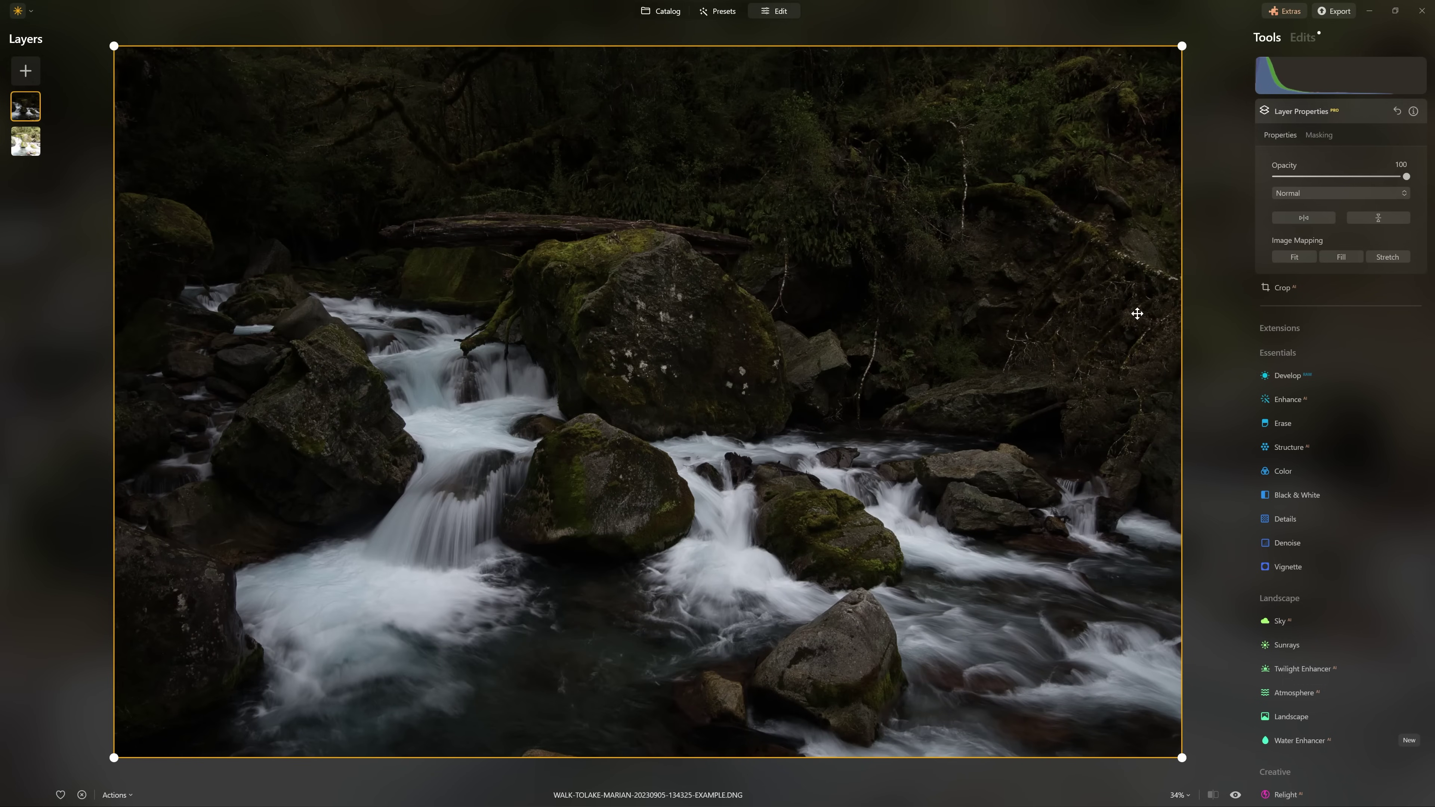
{"action": "scroll", "coordinate": [362, 572], "scroll_direction": "up", "scroll_amount": 5}
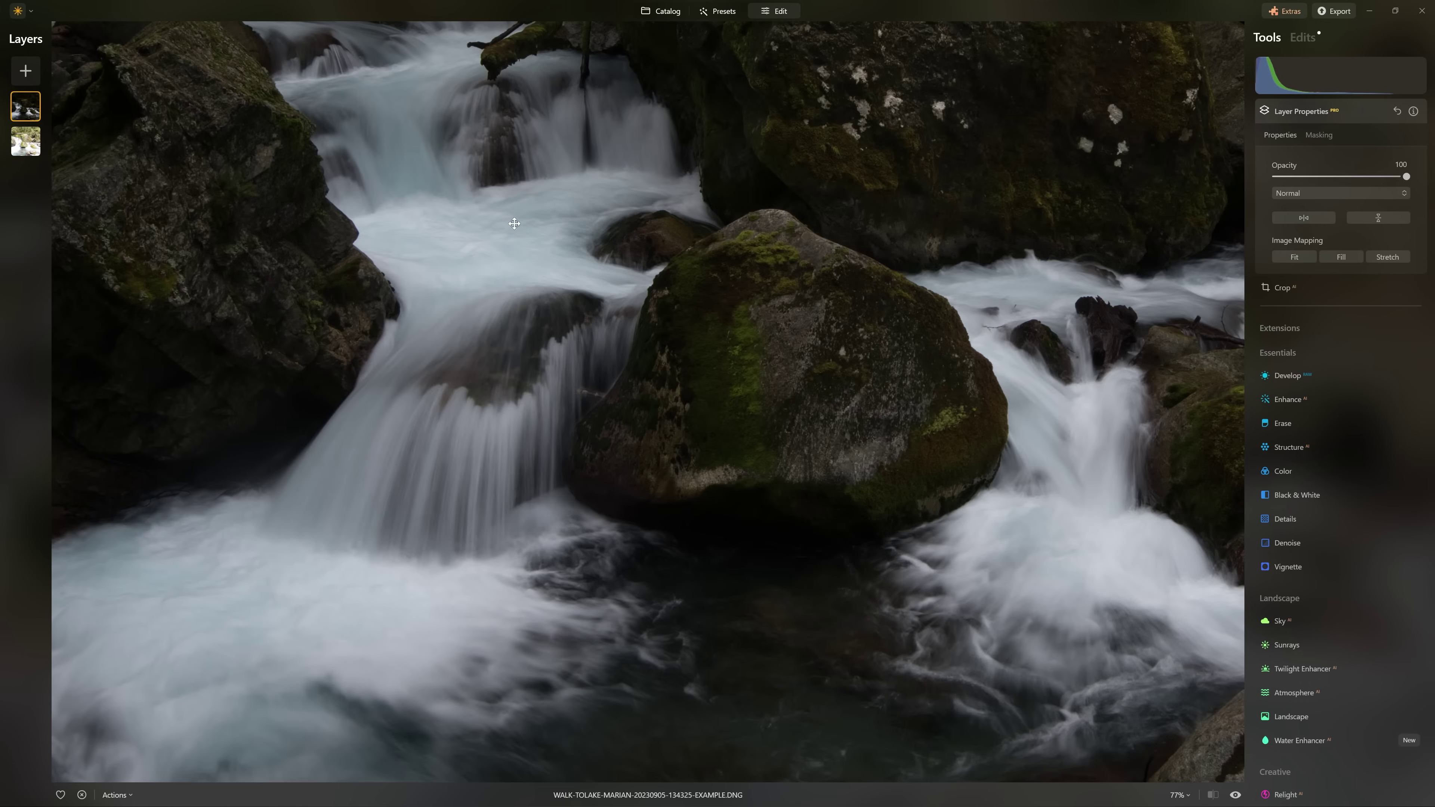
{"action": "scroll", "coordinate": [847, 424], "scroll_direction": "down", "scroll_amount": 5}
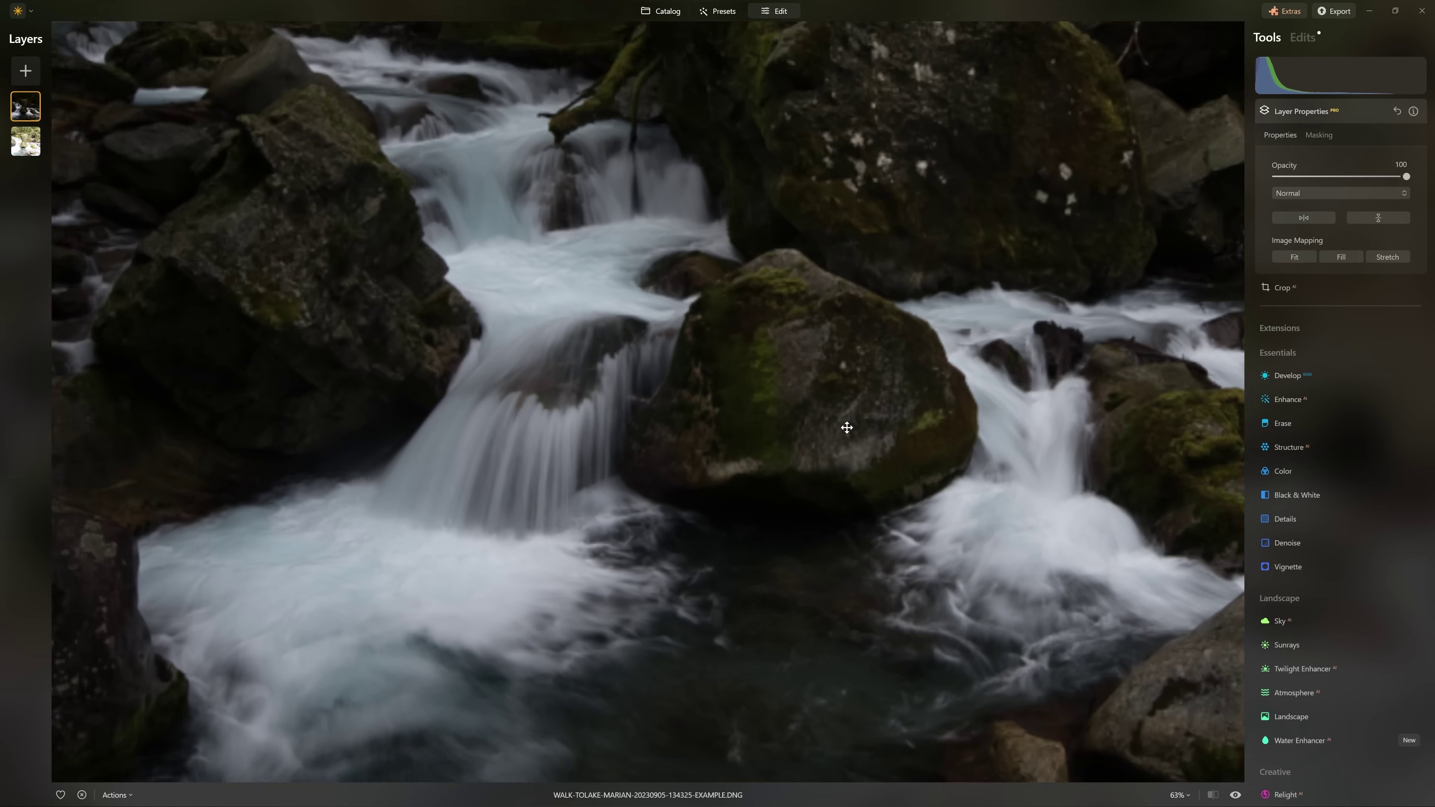
{"action": "scroll", "coordinate": [923, 421], "scroll_direction": "down", "scroll_amount": 2}
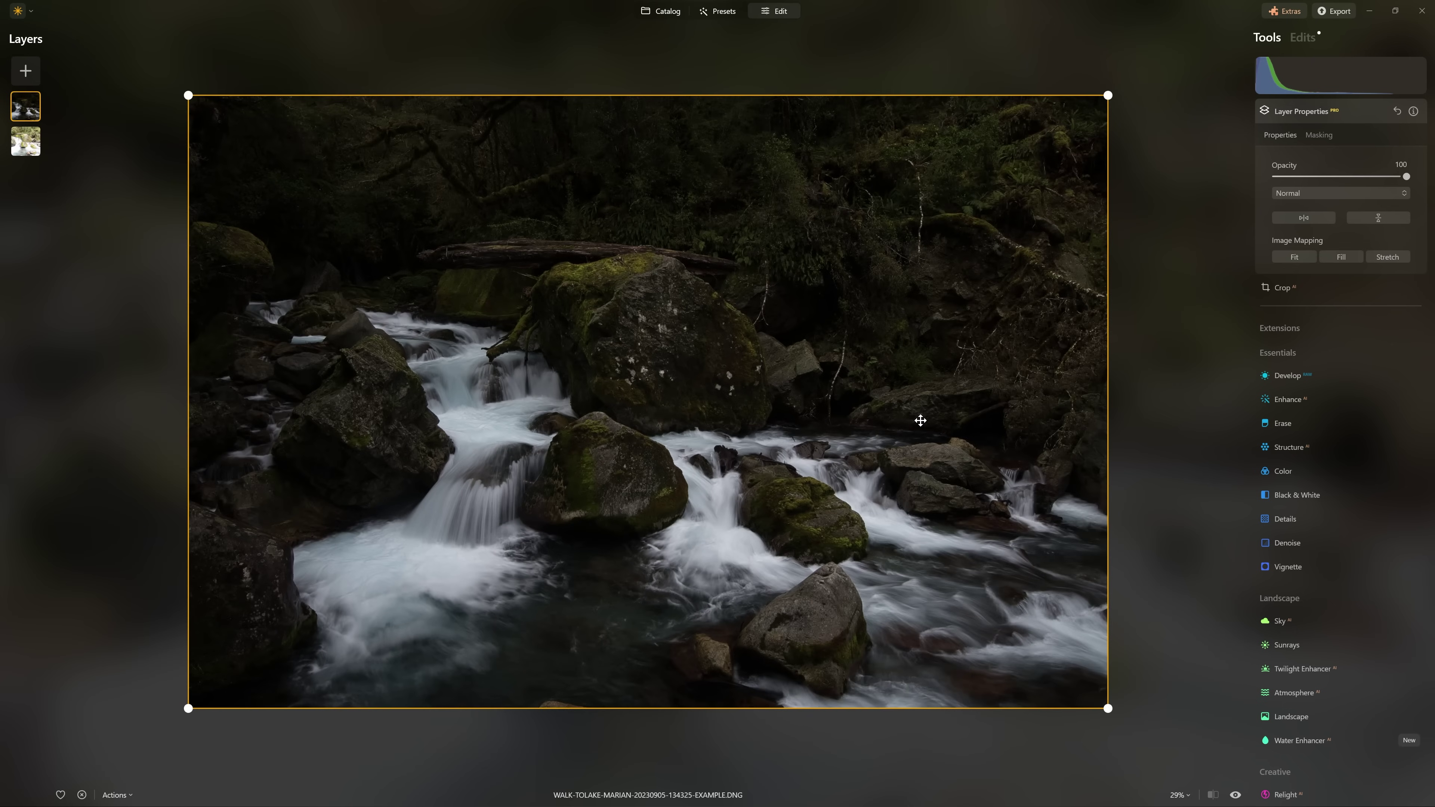
Lift the top layer's Shadows to 44 and tune the curve white point against clipping.
{"action": "left_click", "coordinate": [1288, 376]}
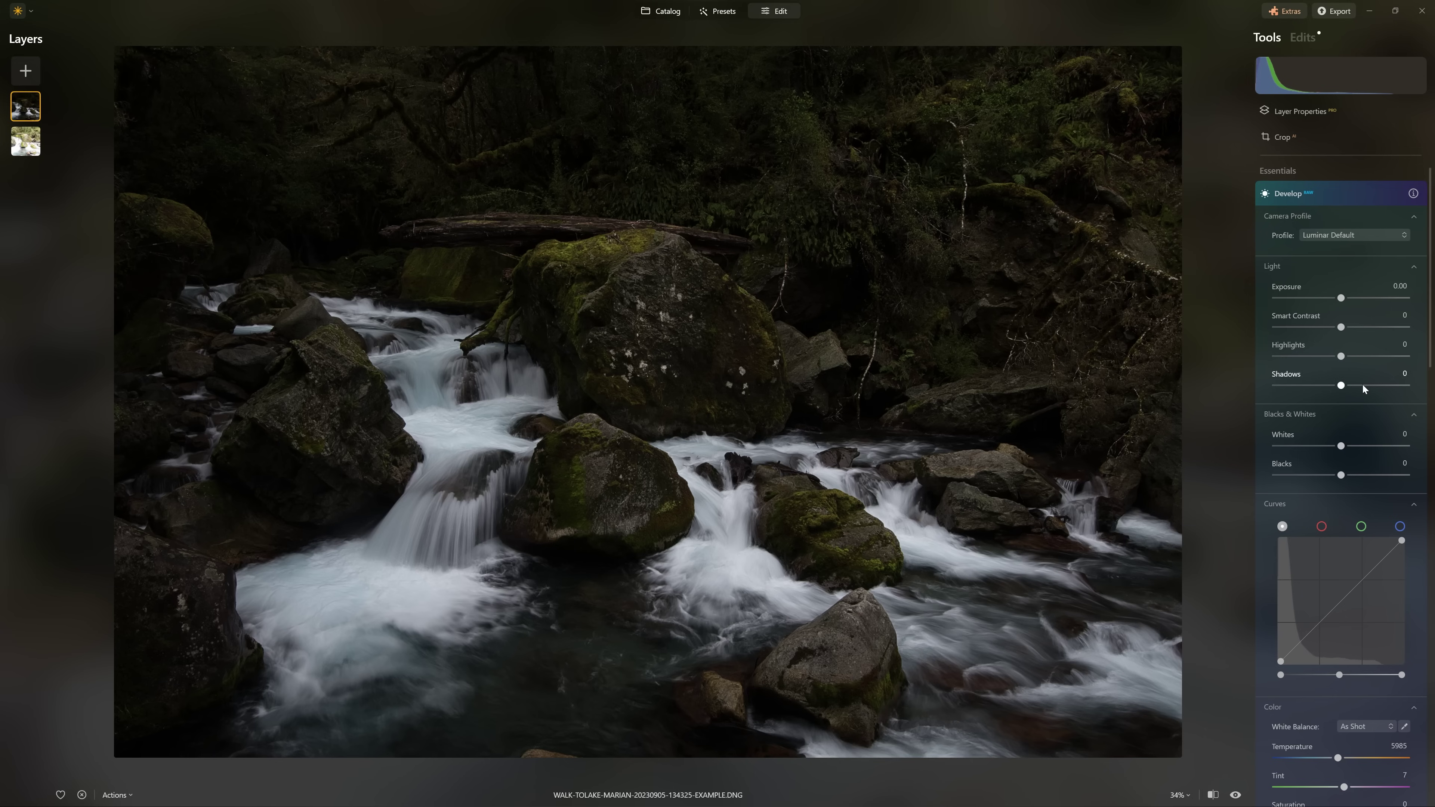
{"action": "left_click_drag", "start_coordinate": [1363, 386], "coordinate": [1371, 389]}
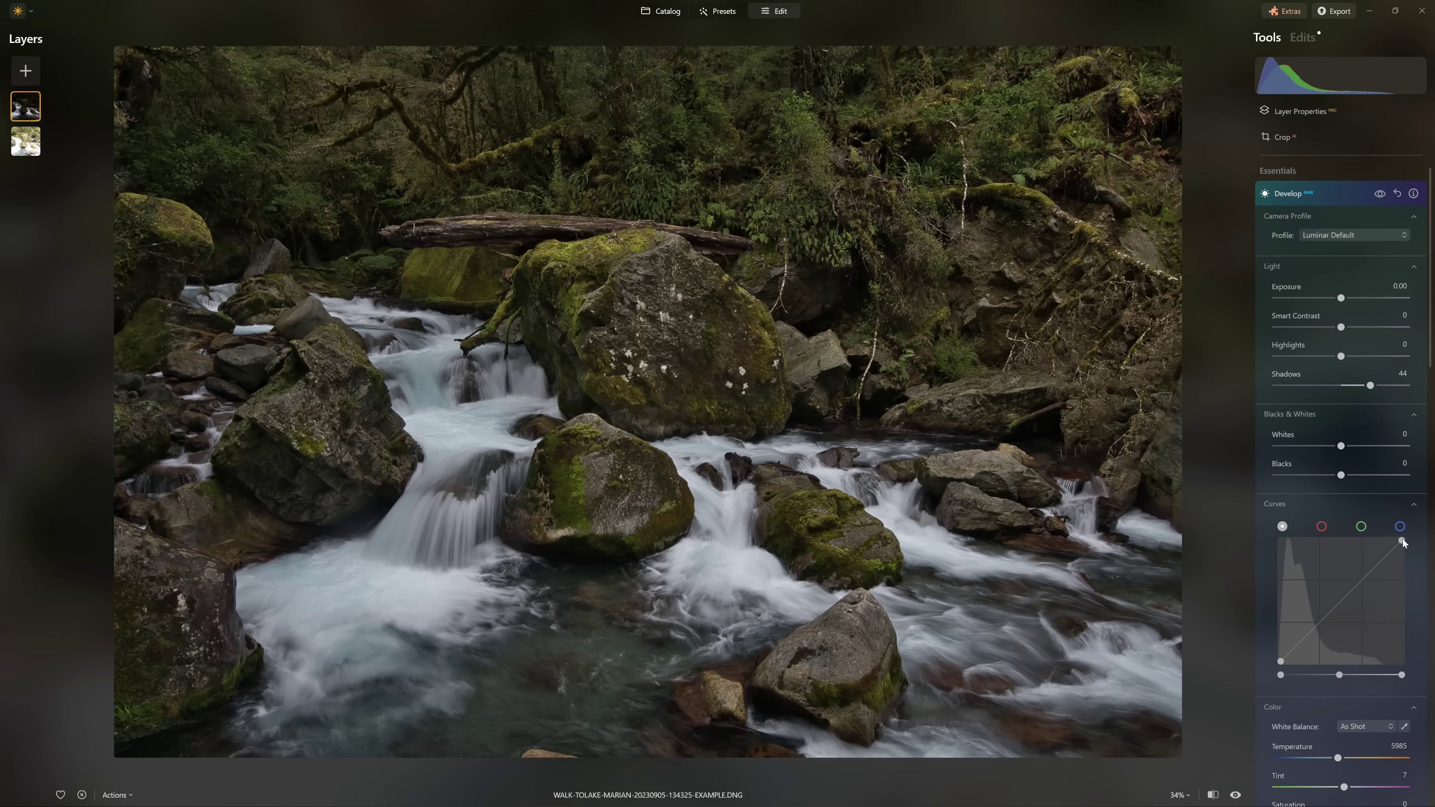
{"action": "left_click_drag", "start_coordinate": [1402, 542], "coordinate": [1363, 525]}
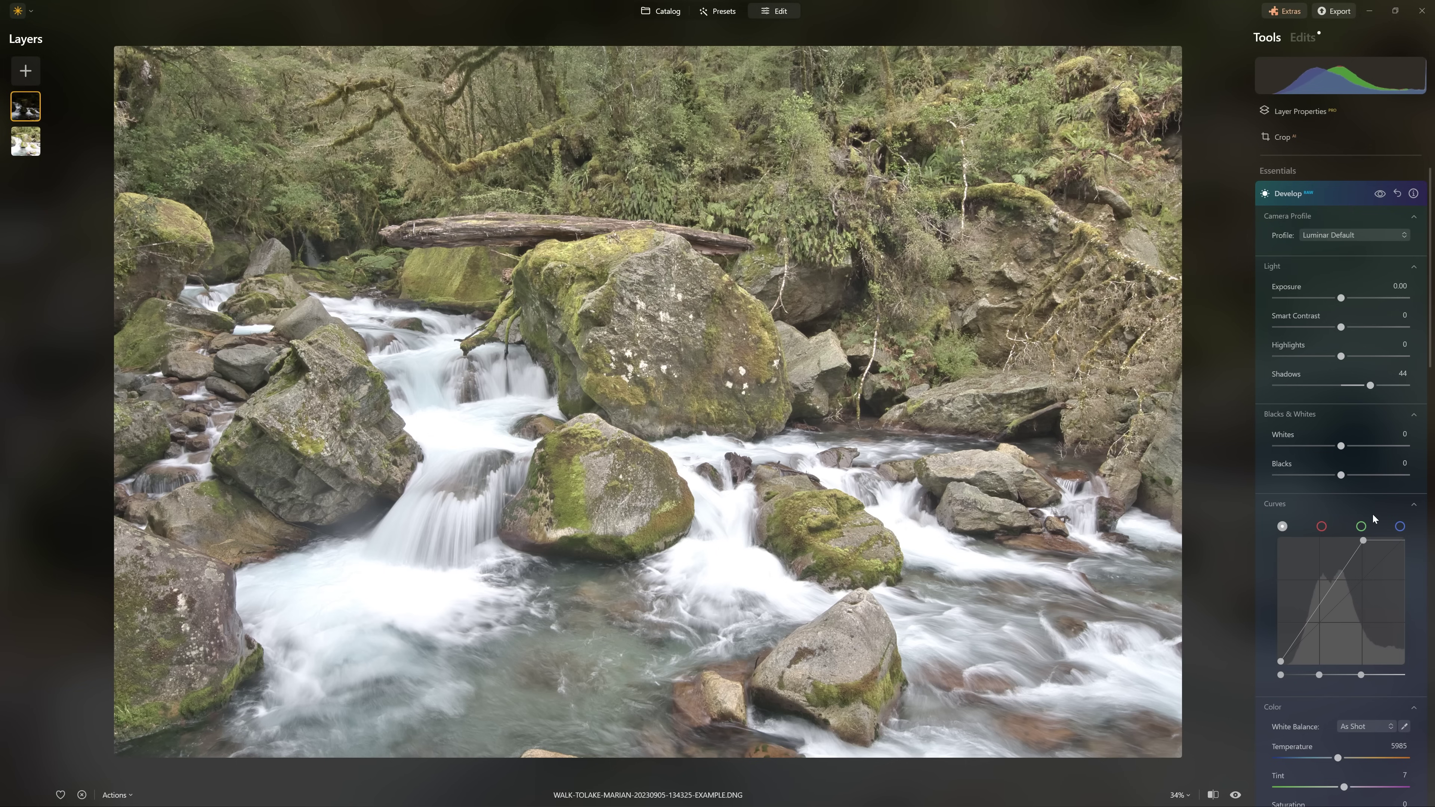
{"action": "key", "text": "j"}
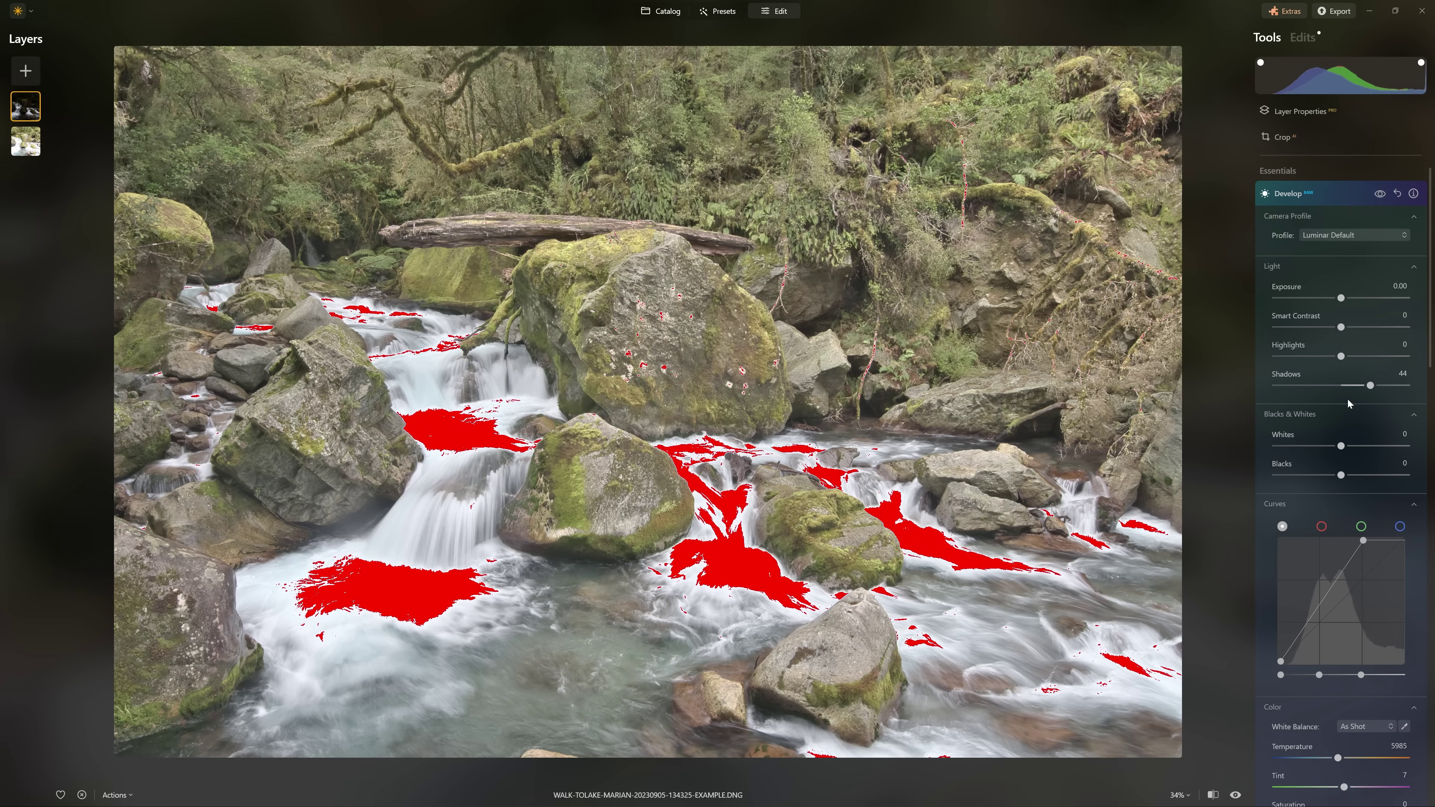
{"action": "left_click_drag", "start_coordinate": [1365, 542], "coordinate": [1386, 541]}
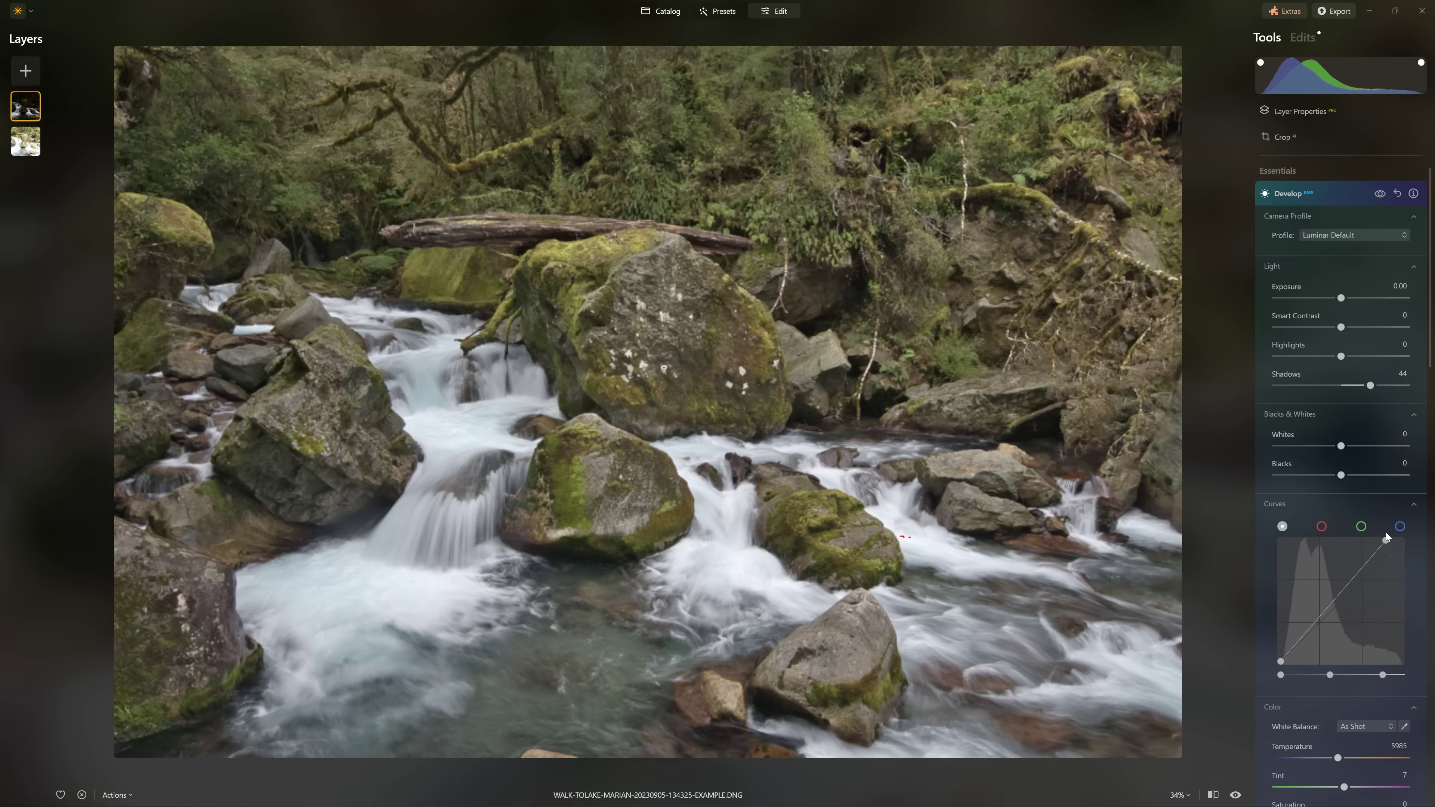
{"action": "left_click", "coordinate": [912, 538]}
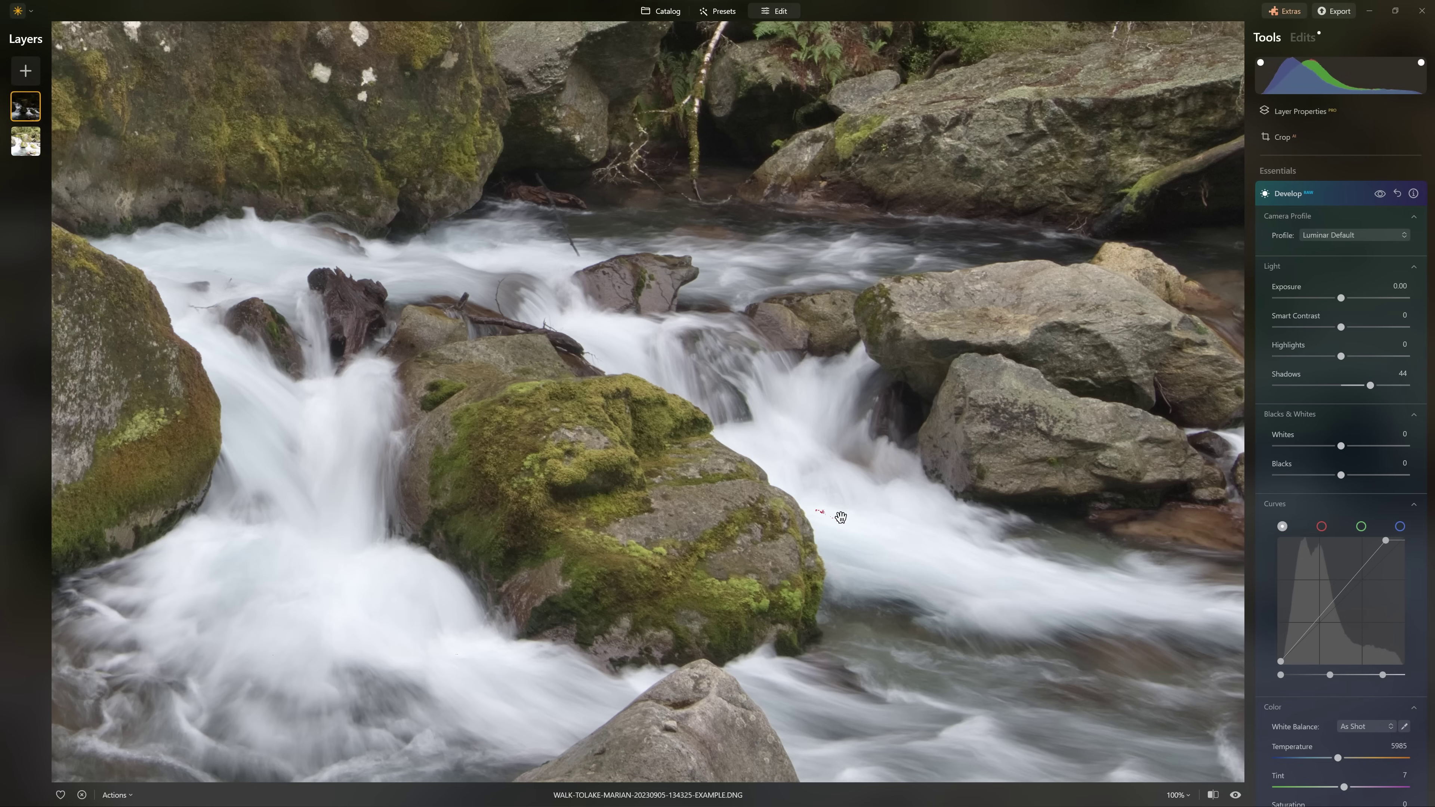
{"action": "left_click", "coordinate": [834, 515]}
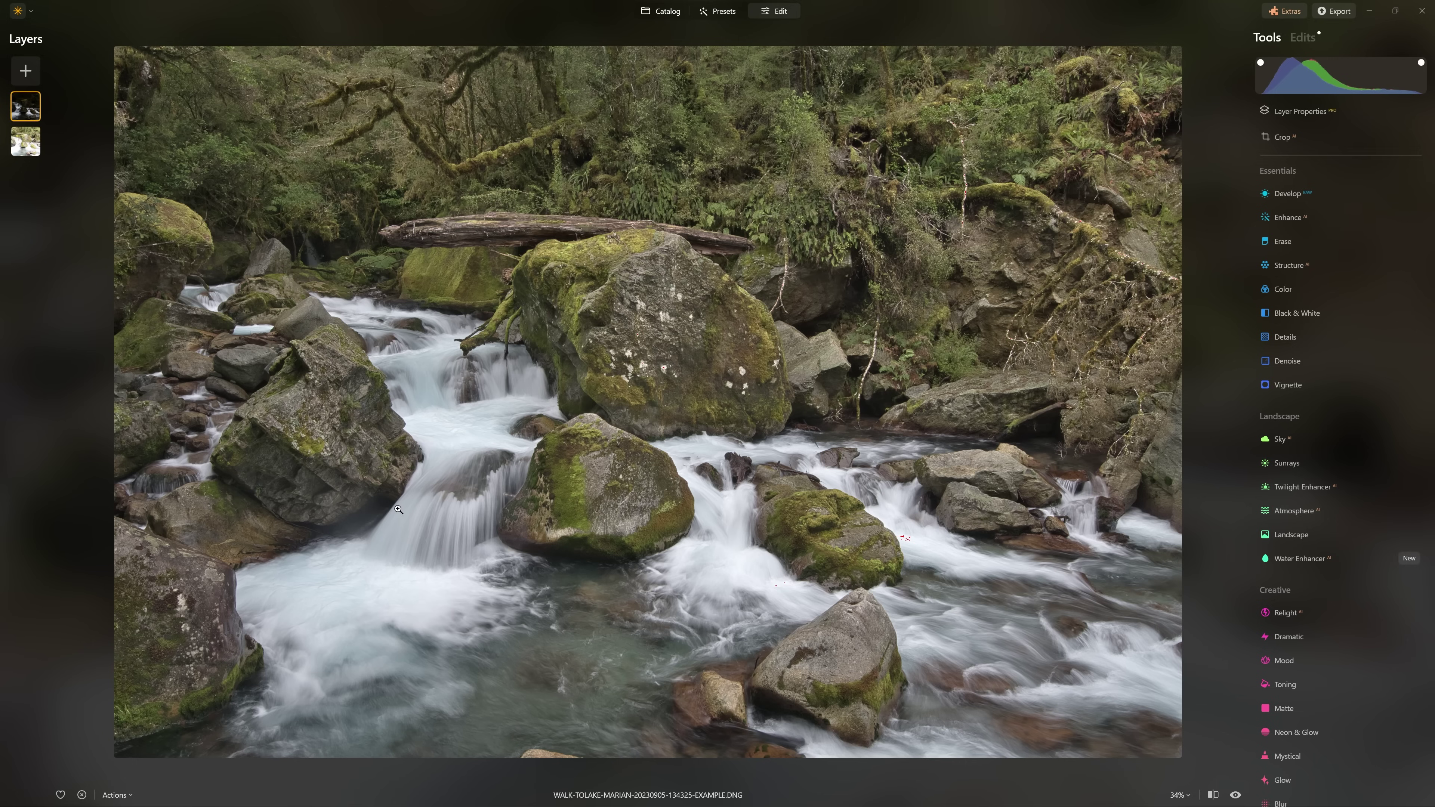
Clear the top layer's existing mask in its Masking options.
{"action": "left_click", "coordinate": [1301, 112]}
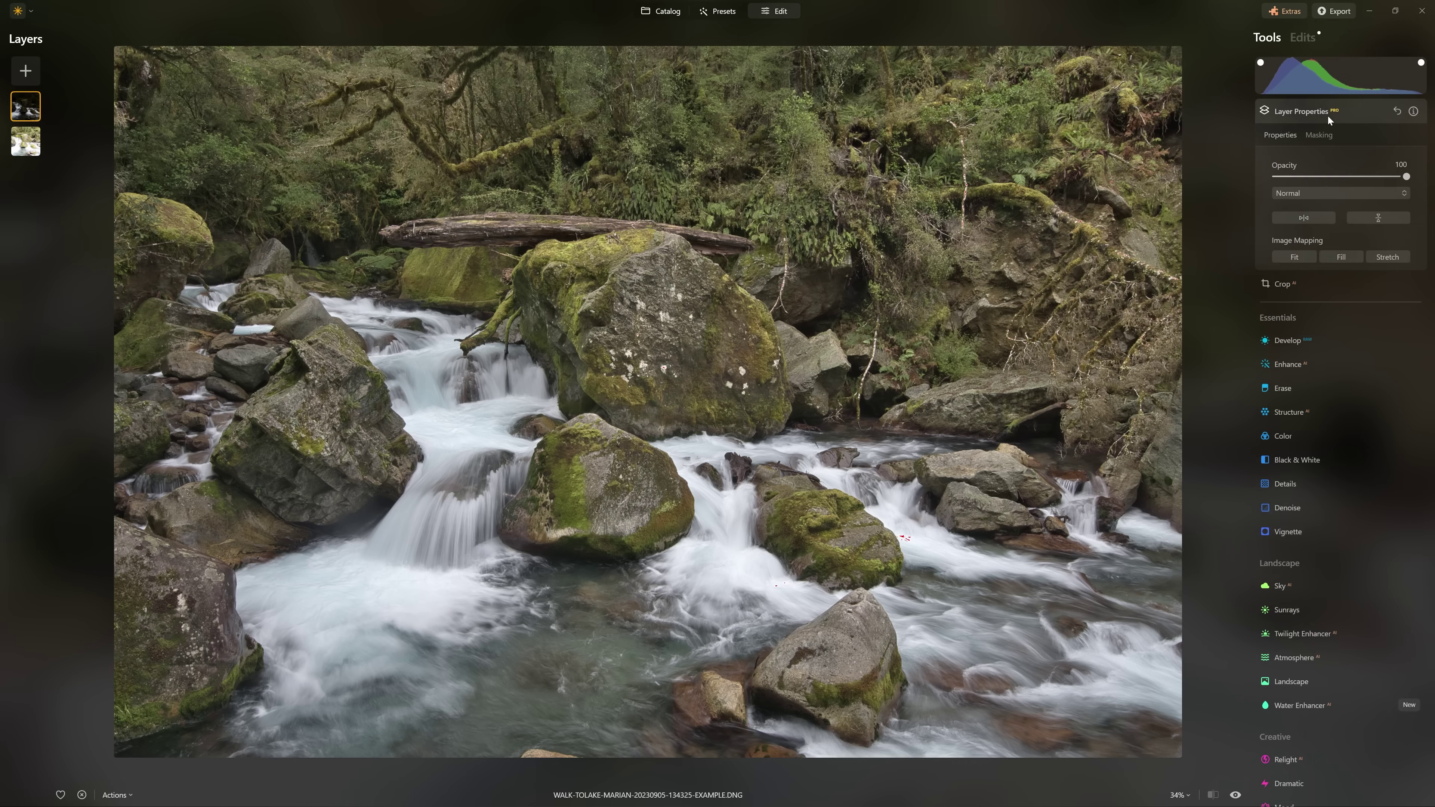
{"action": "left_click", "coordinate": [1325, 137]}
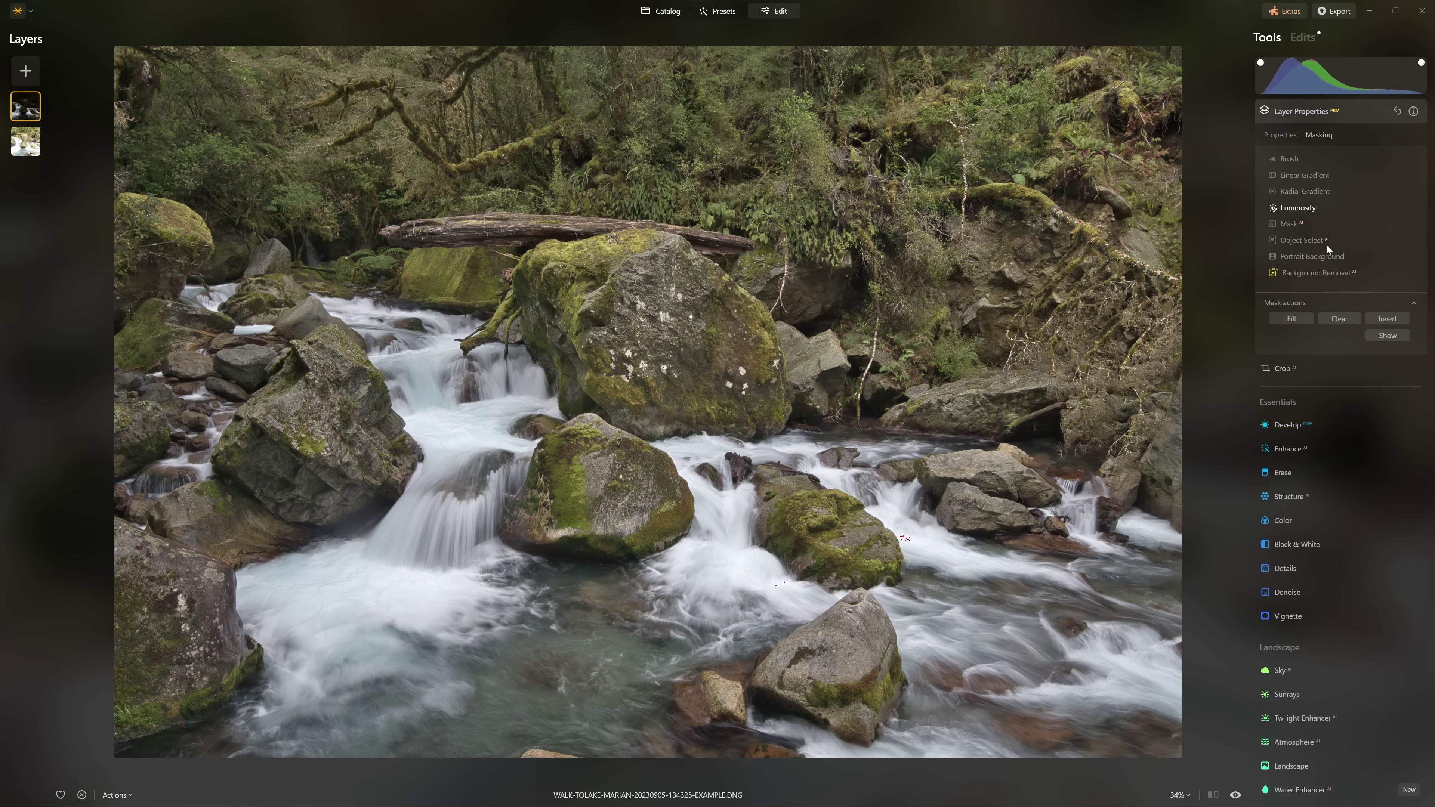
{"action": "left_click", "coordinate": [1345, 322]}
{"action": "left_click", "coordinate": [1336, 318]}
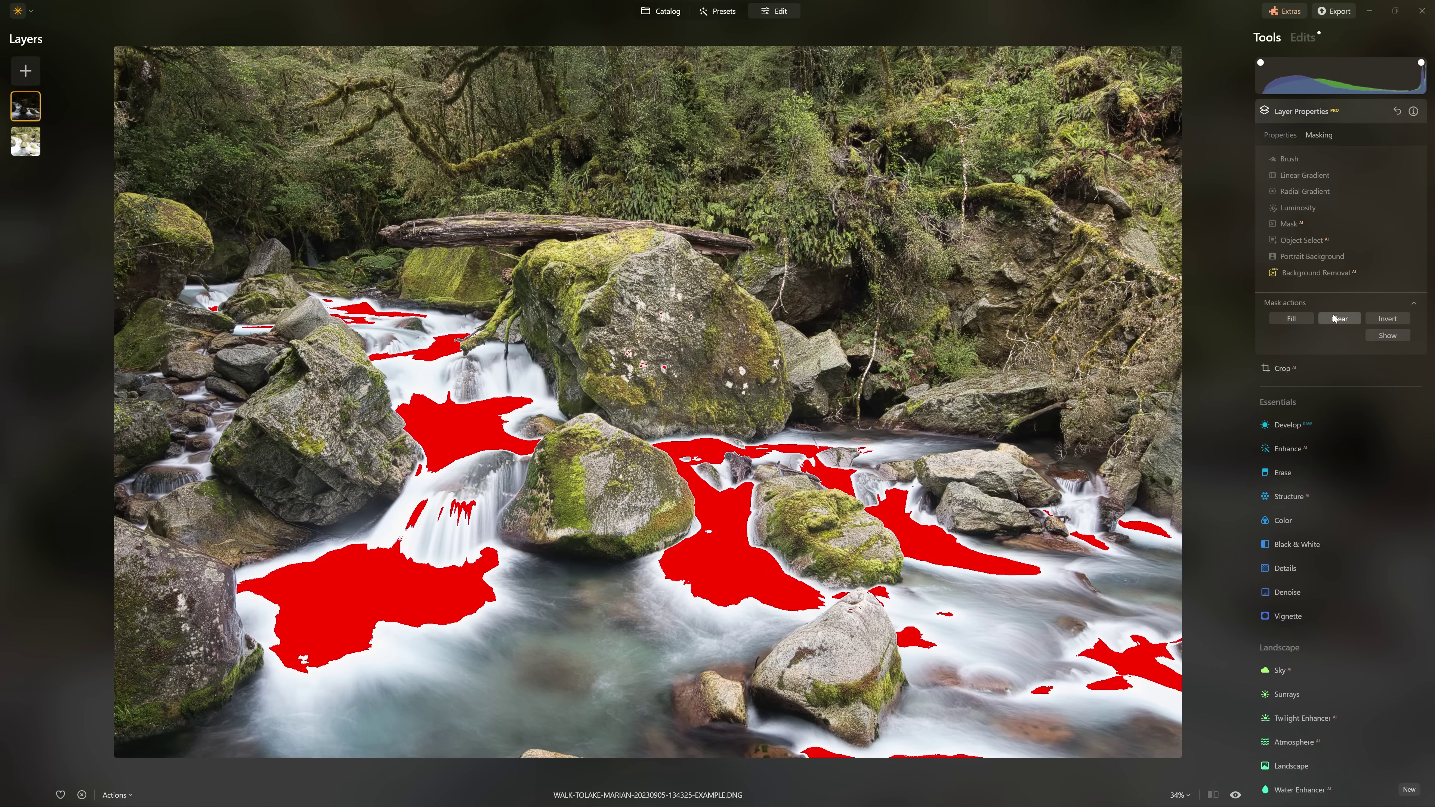
{"action": "left_click", "coordinate": [1281, 135]}
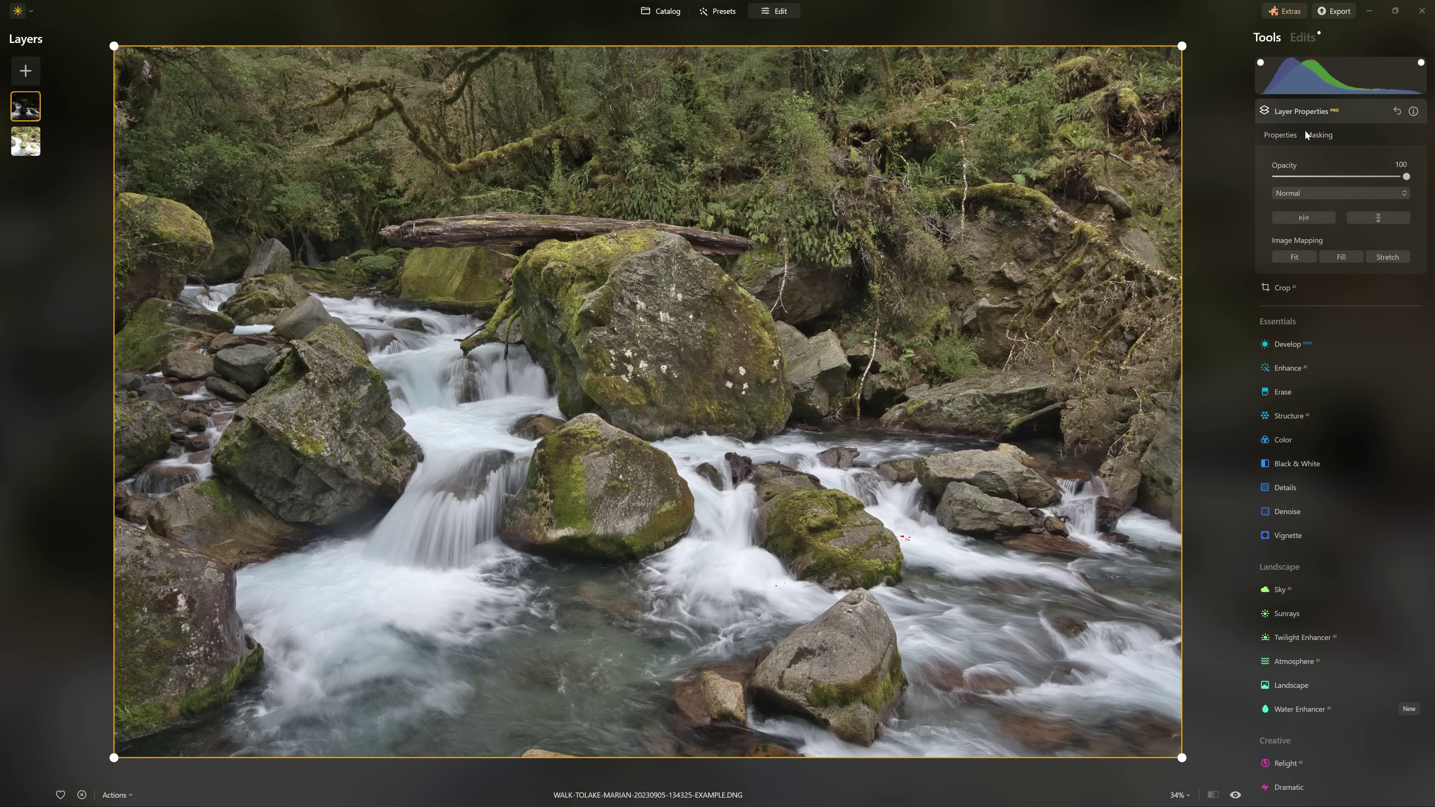
{"action": "left_click", "coordinate": [1322, 134]}
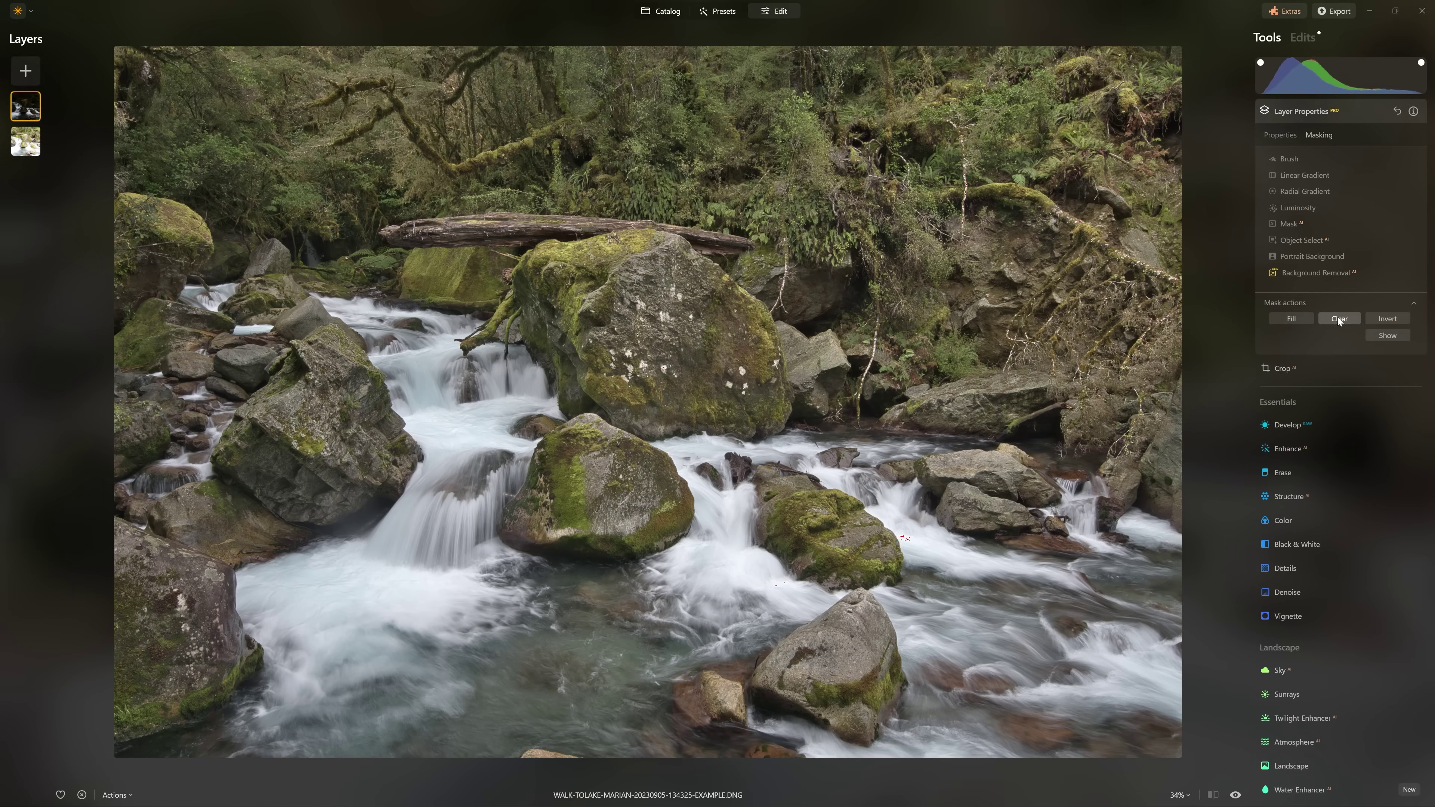
{"action": "mouse_move", "coordinate": [1370, 317]}
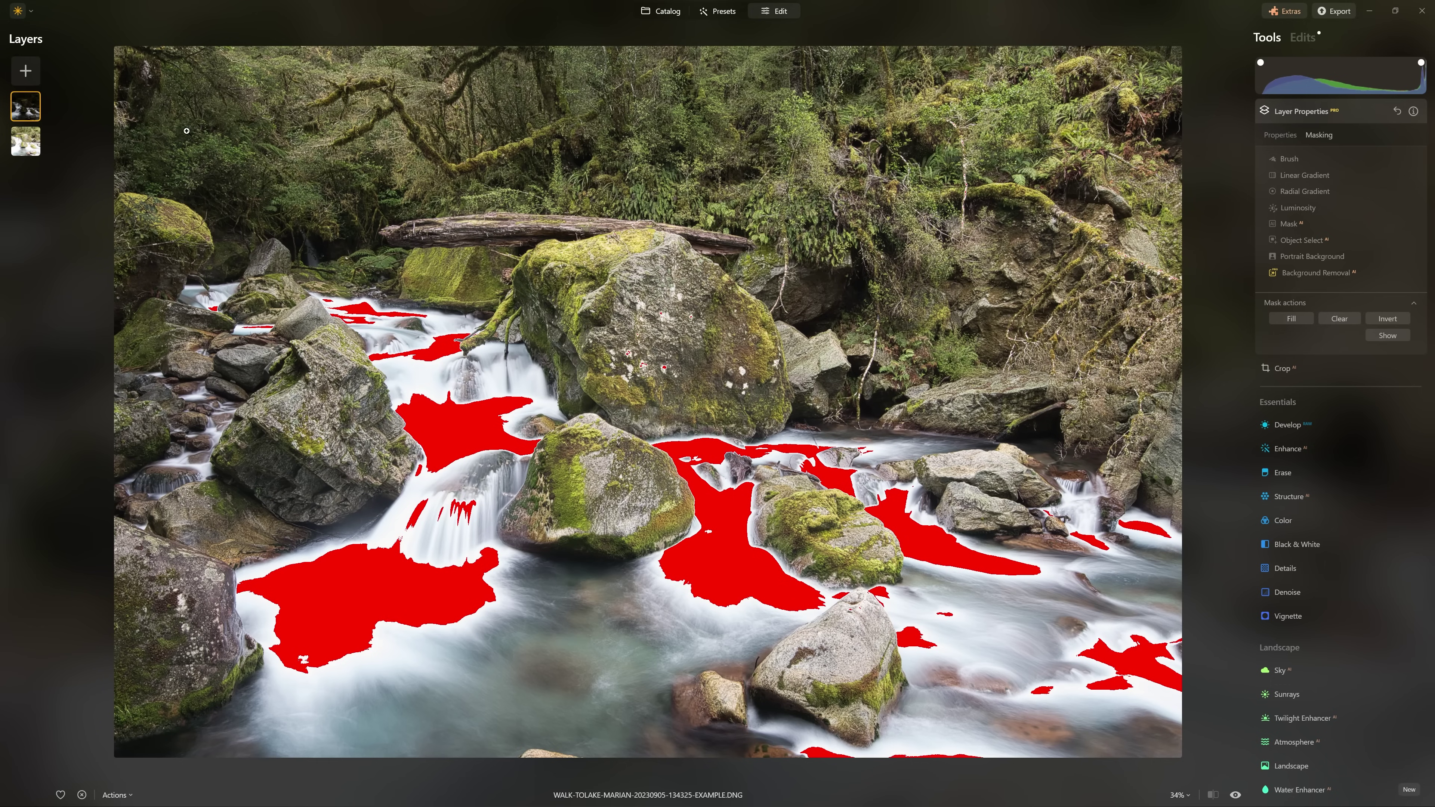
Paint a Brush mask (Size 209, Softness 100, Strength 100) over the waterfall and stream.
{"action": "left_click", "coordinate": [27, 147]}
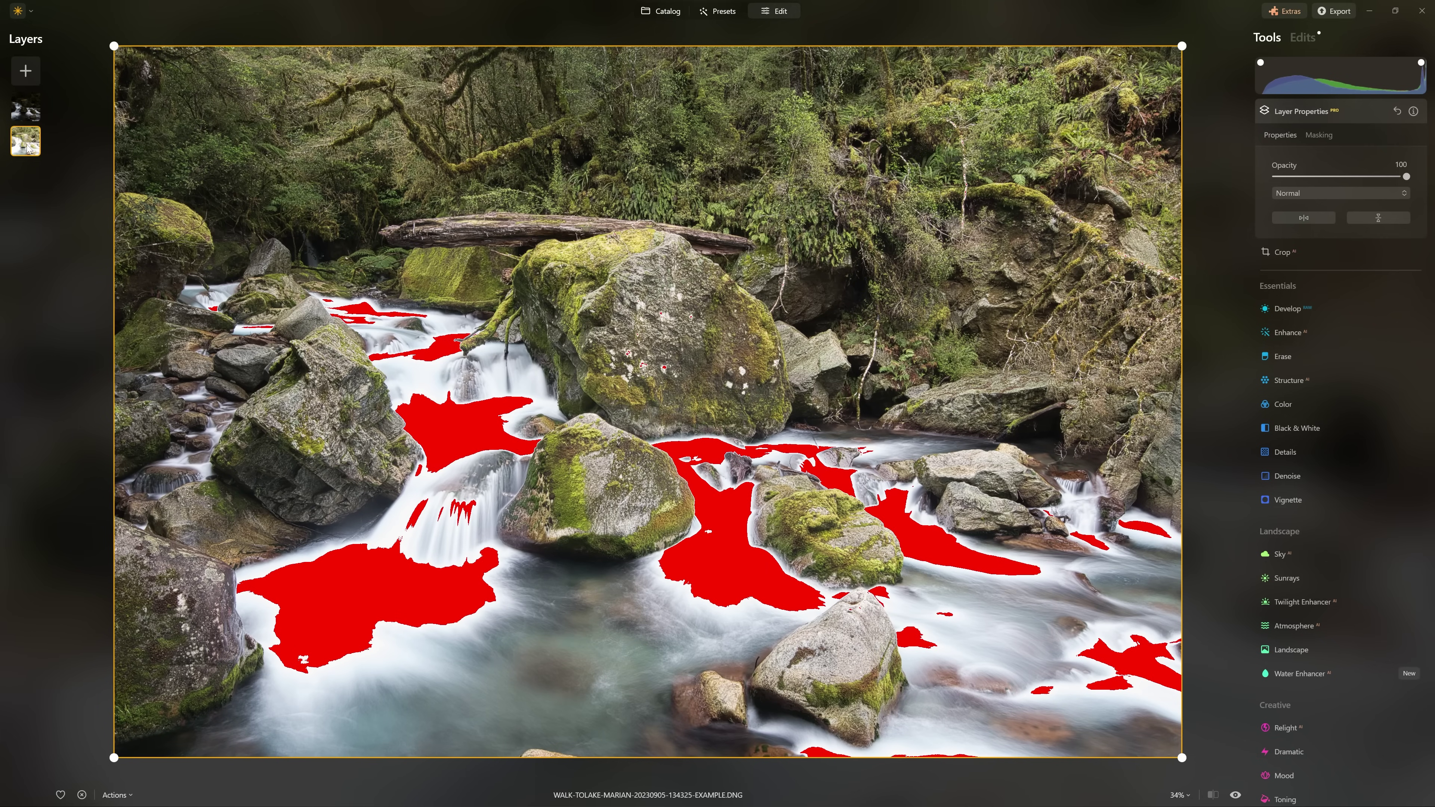
{"action": "left_click", "coordinate": [27, 111]}
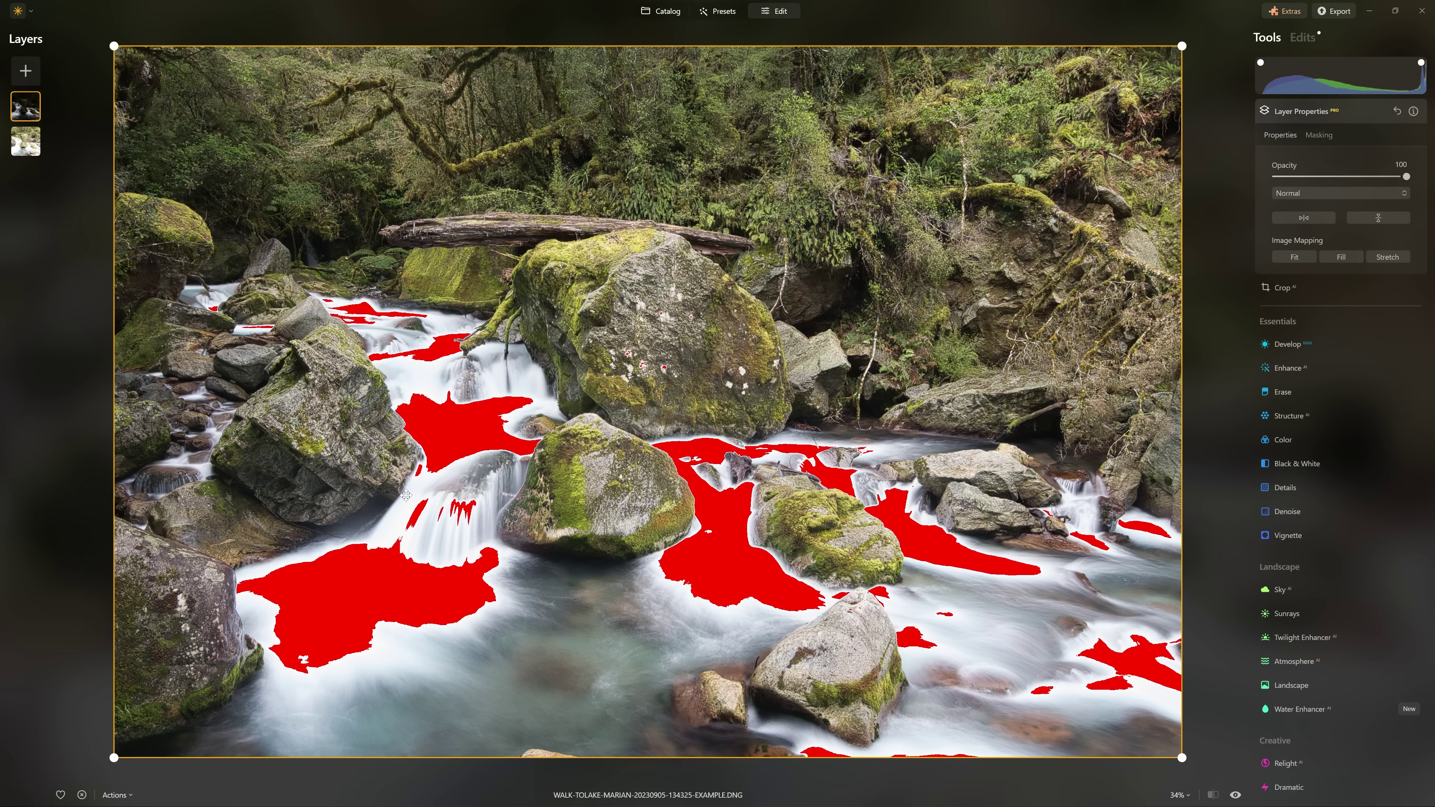
{"action": "left_click", "coordinate": [1321, 135]}
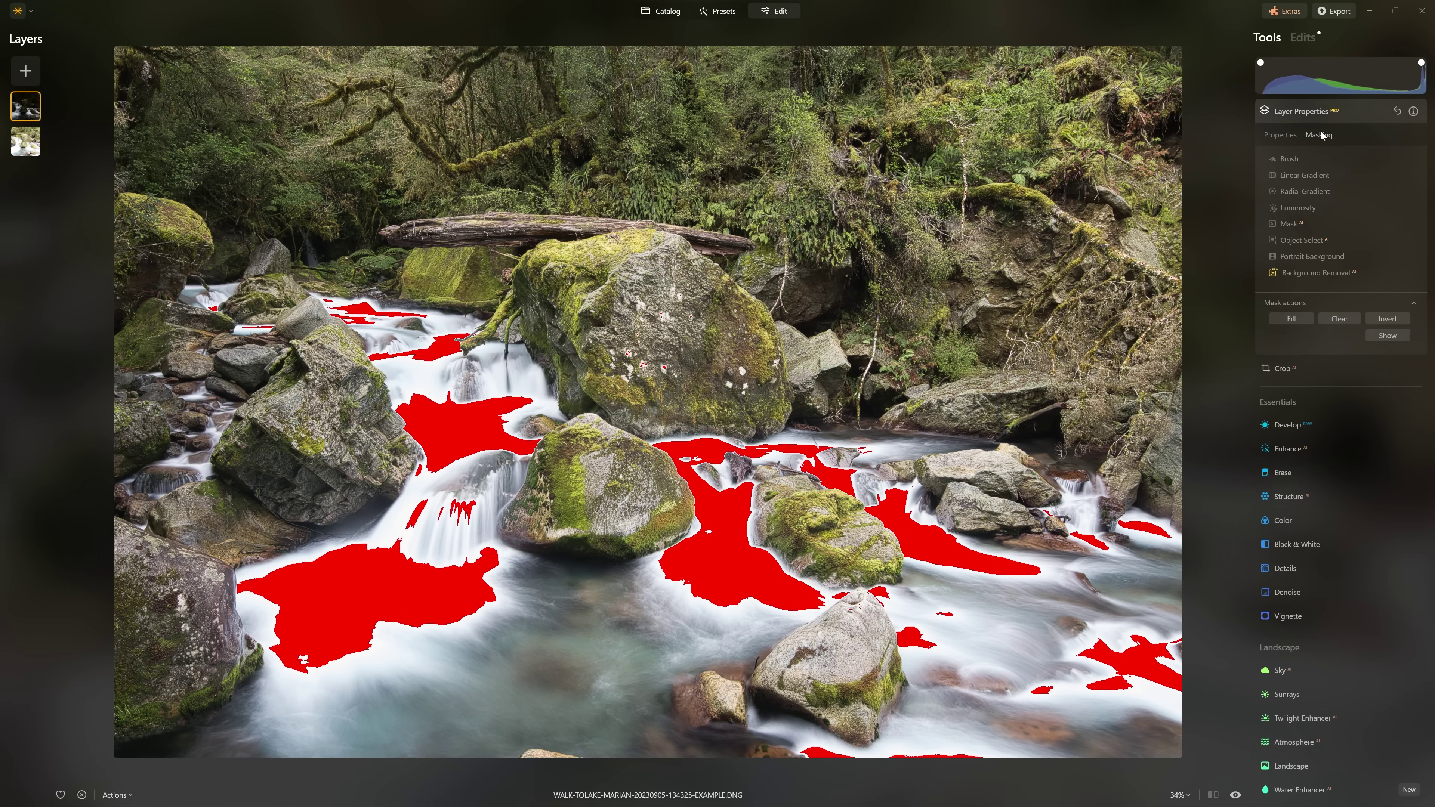
{"action": "left_click", "coordinate": [1290, 159]}
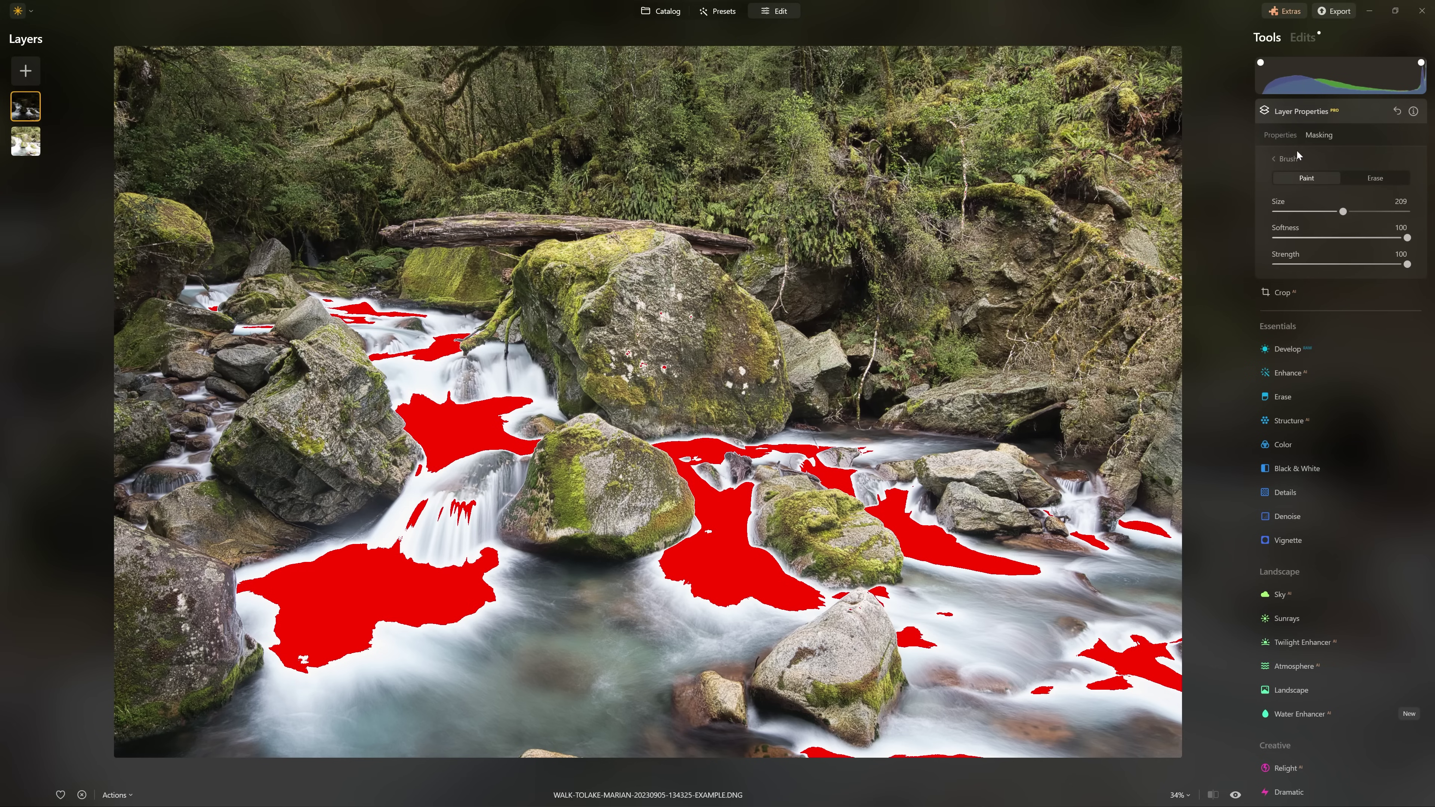
{"action": "mouse_move", "coordinate": [423, 364]}
{"action": "left_mouse_down"}
{"action": "mouse_move", "coordinate": [429, 345]}
{"action": "mouse_move", "coordinate": [464, 474]}
{"action": "mouse_move", "coordinate": [396, 603]}
{"action": "mouse_move", "coordinate": [336, 656]}
{"action": "mouse_move", "coordinate": [688, 583]}
{"action": "mouse_move", "coordinate": [819, 588]}
{"action": "left_mouse_up"}
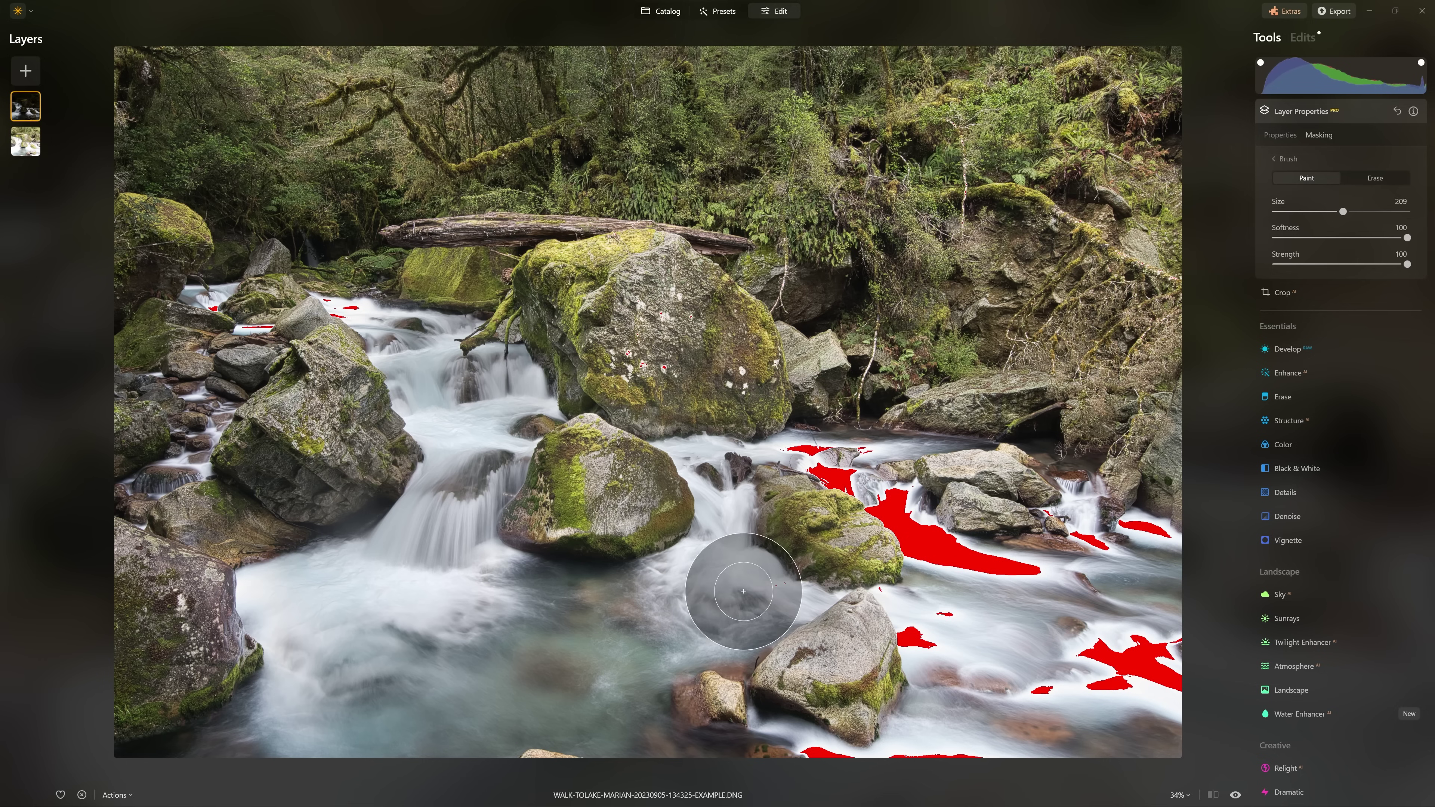
Apply a Mask AI Water mask to the top layer.
{"action": "left_click", "coordinate": [1286, 160]}
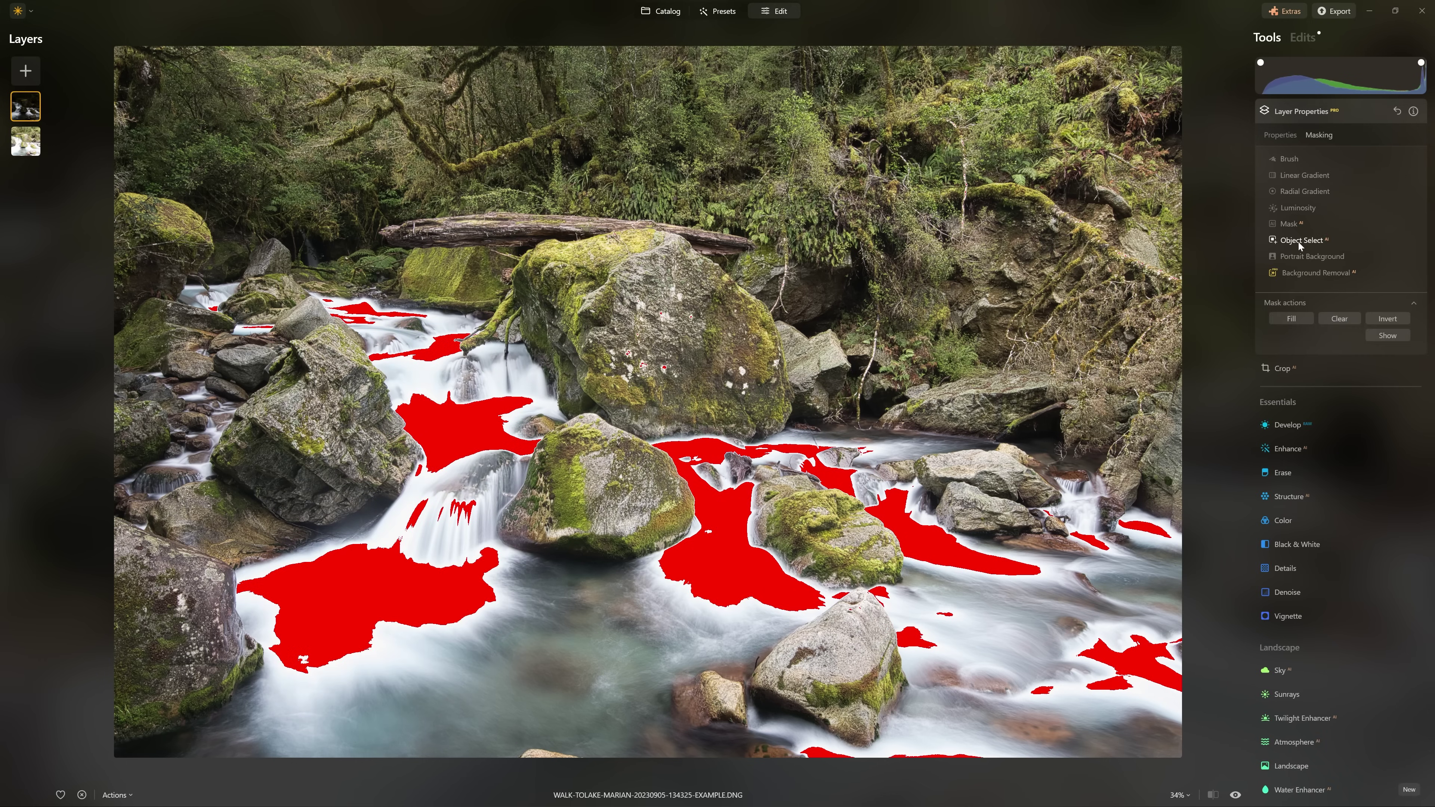
{"action": "left_click", "coordinate": [1290, 224]}
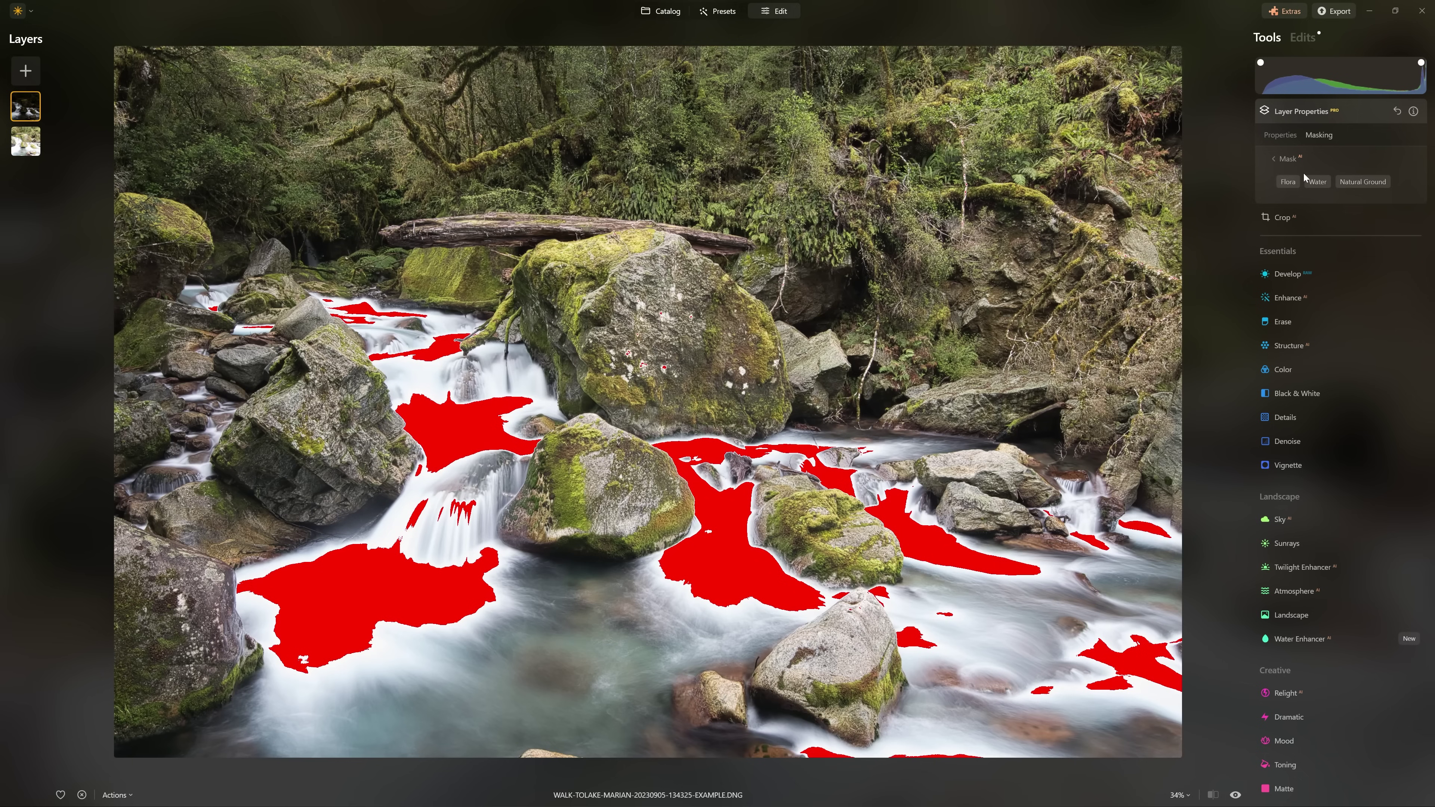
{"action": "left_click", "coordinate": [1322, 182]}
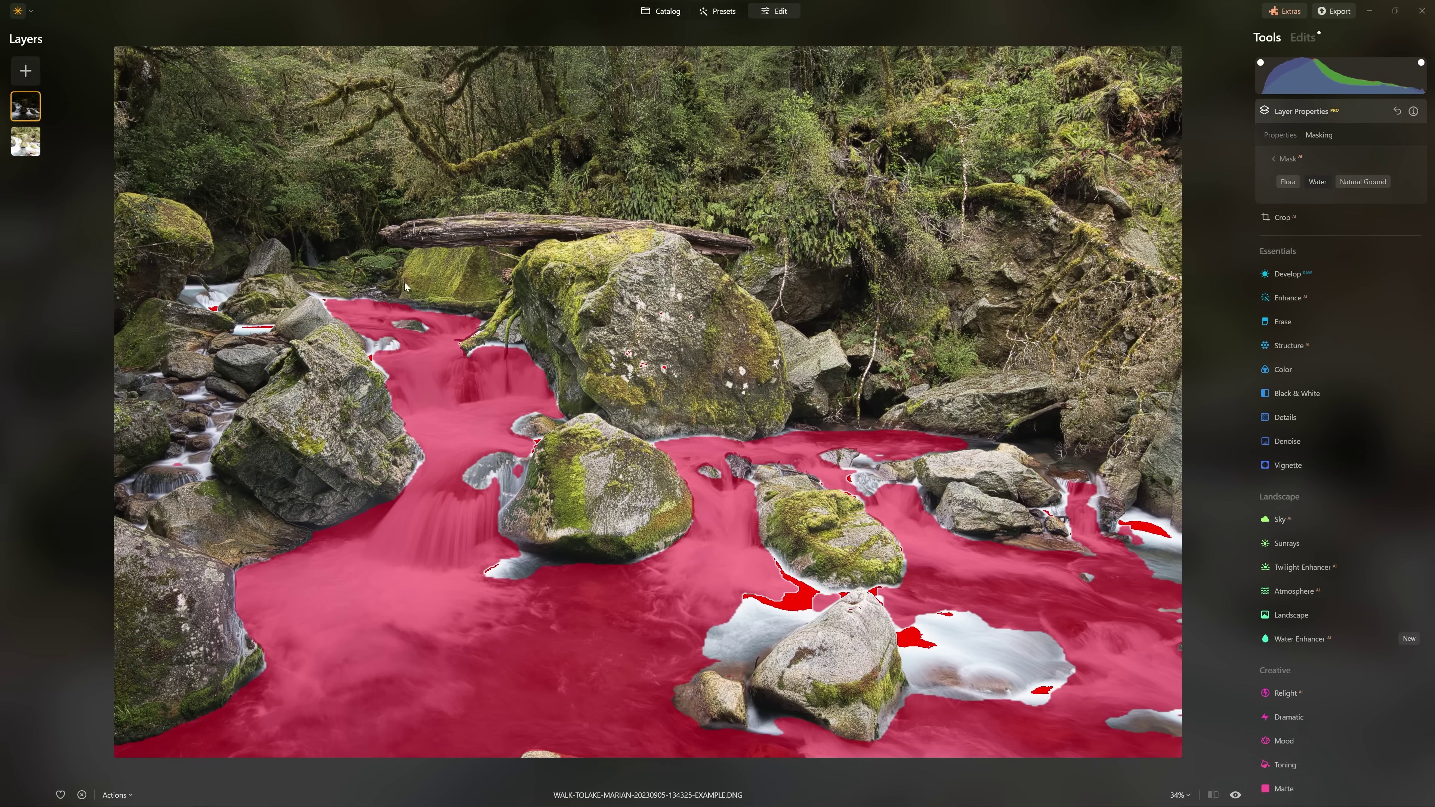
{"action": "left_click", "coordinate": [1275, 158]}
{"action": "scroll", "coordinate": [711, 596], "scroll_direction": "up", "scroll_amount": 3}
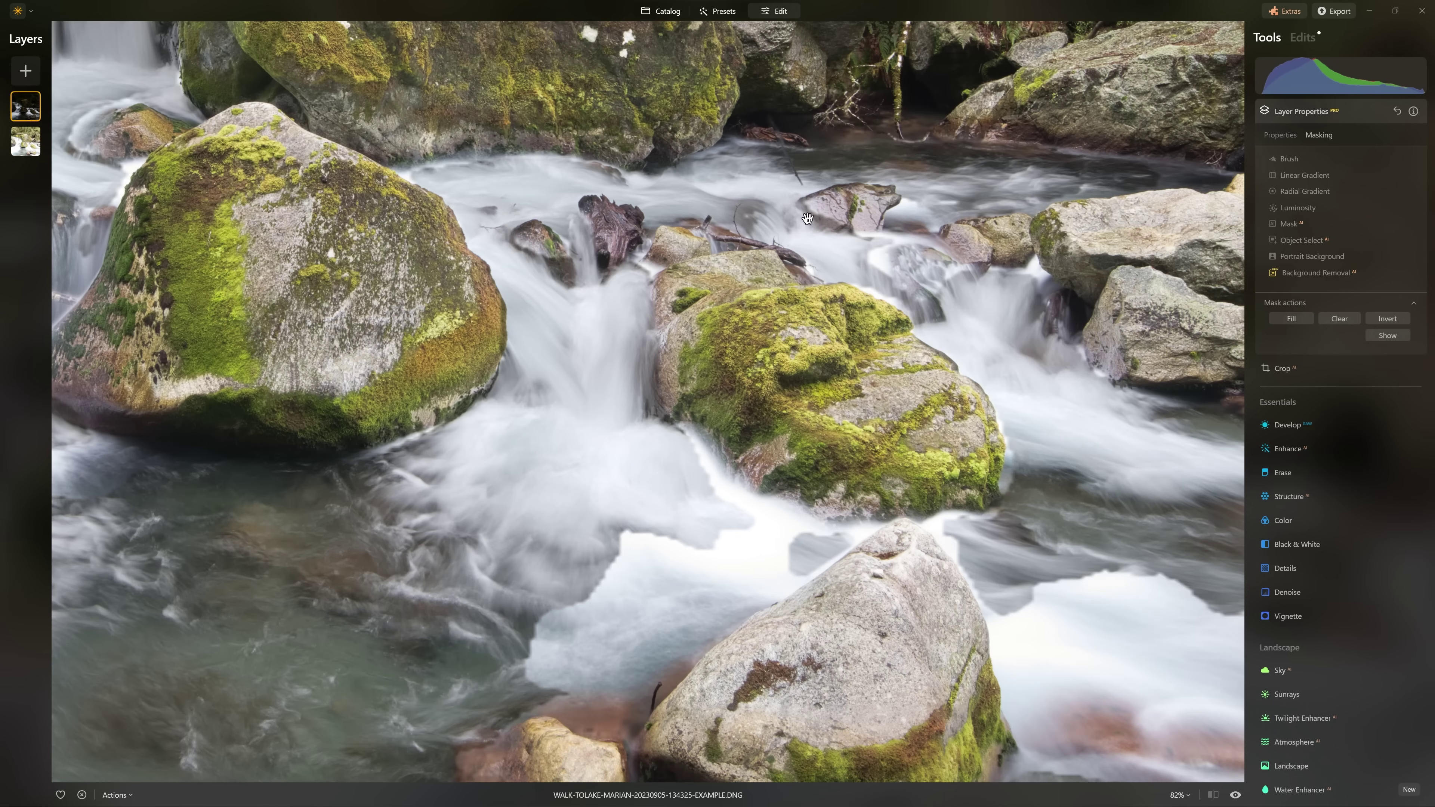
Check the mask overlay, then clear the layer's mask completely.
{"action": "left_click", "coordinate": [1389, 334]}
{"action": "left_click", "coordinate": [1390, 336]}
{"action": "left_click", "coordinate": [1390, 336]}
{"action": "scroll", "coordinate": [949, 397], "scroll_direction": "up", "scroll_amount": 1}
{"action": "scroll", "coordinate": [949, 397], "scroll_direction": "down", "scroll_amount": 2}
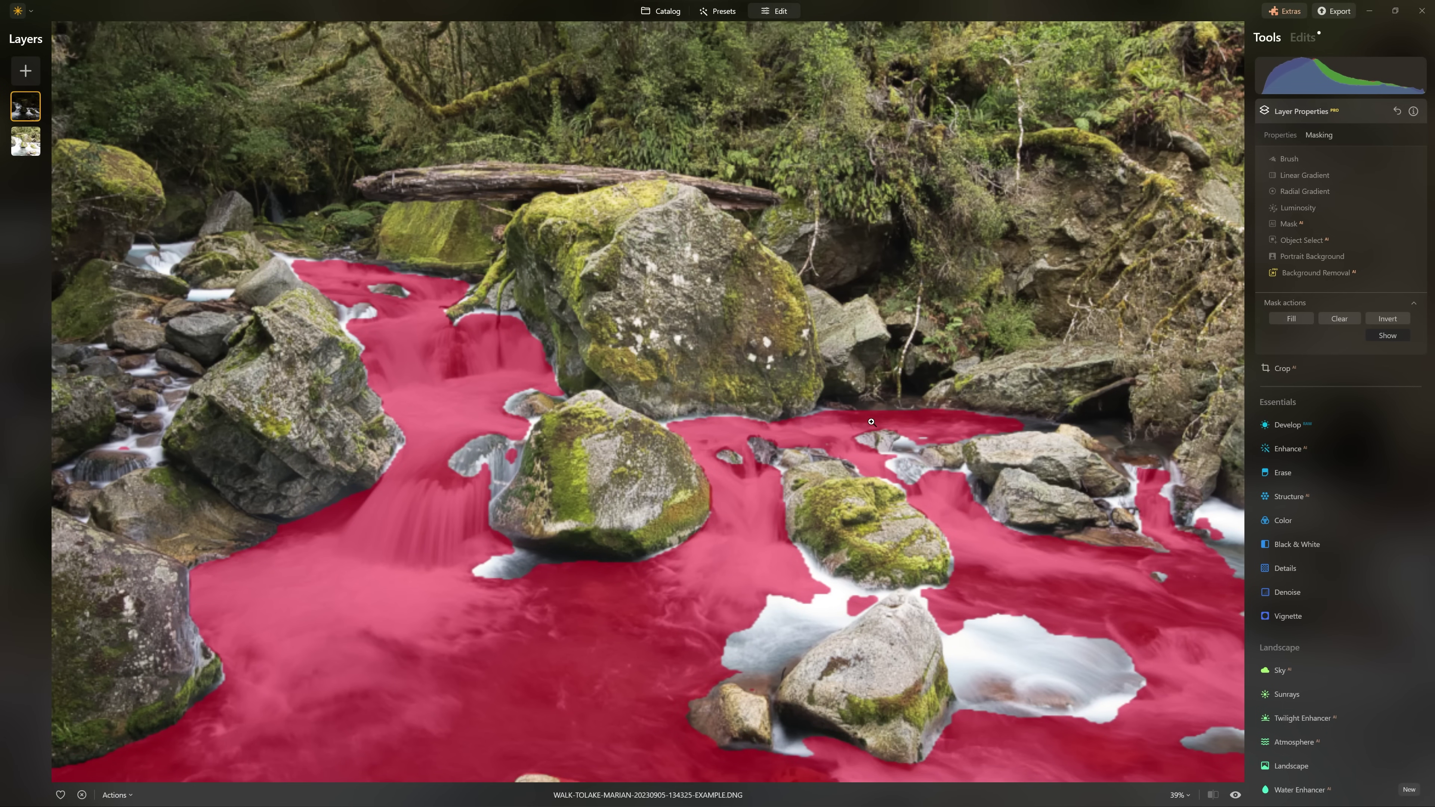
{"action": "scroll", "coordinate": [897, 406], "scroll_direction": "down", "scroll_amount": 1}
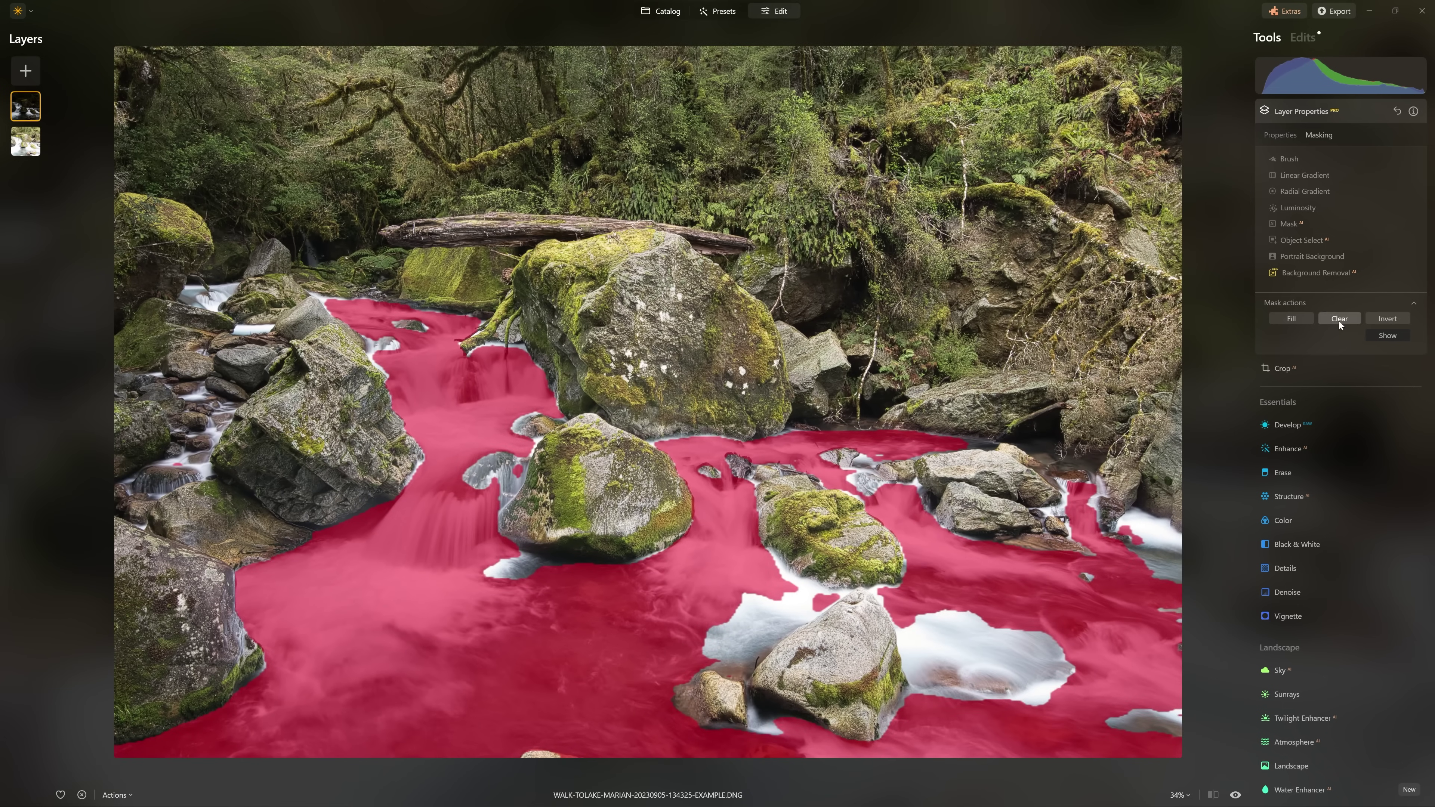
{"action": "left_click", "coordinate": [1338, 320]}
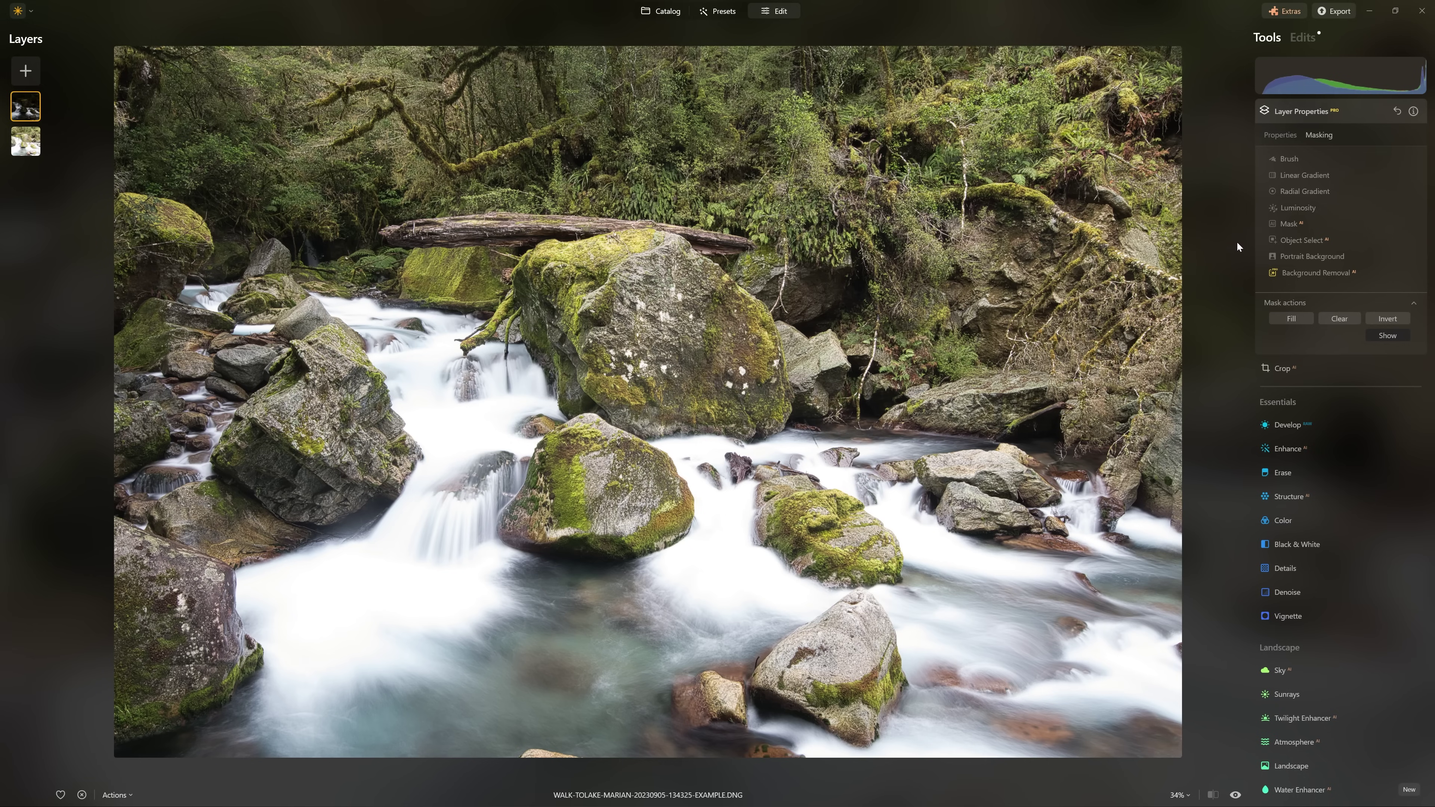
Create a luminosity mask and widen its luminance range and falloff toward darker tones.
{"action": "left_click", "coordinate": [1300, 208]}
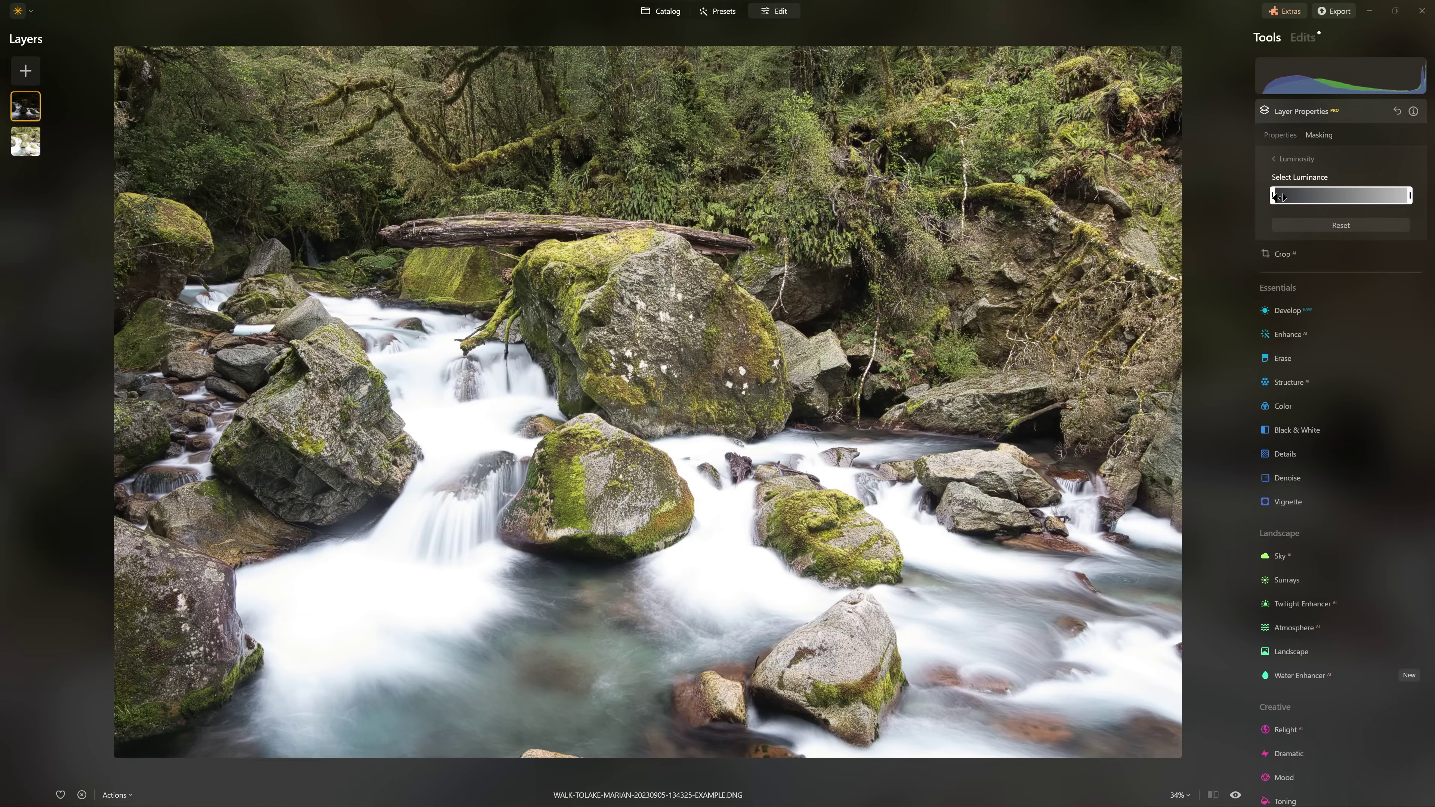
{"action": "left_click_drag", "start_coordinate": [1274, 195], "coordinate": [1352, 199]}
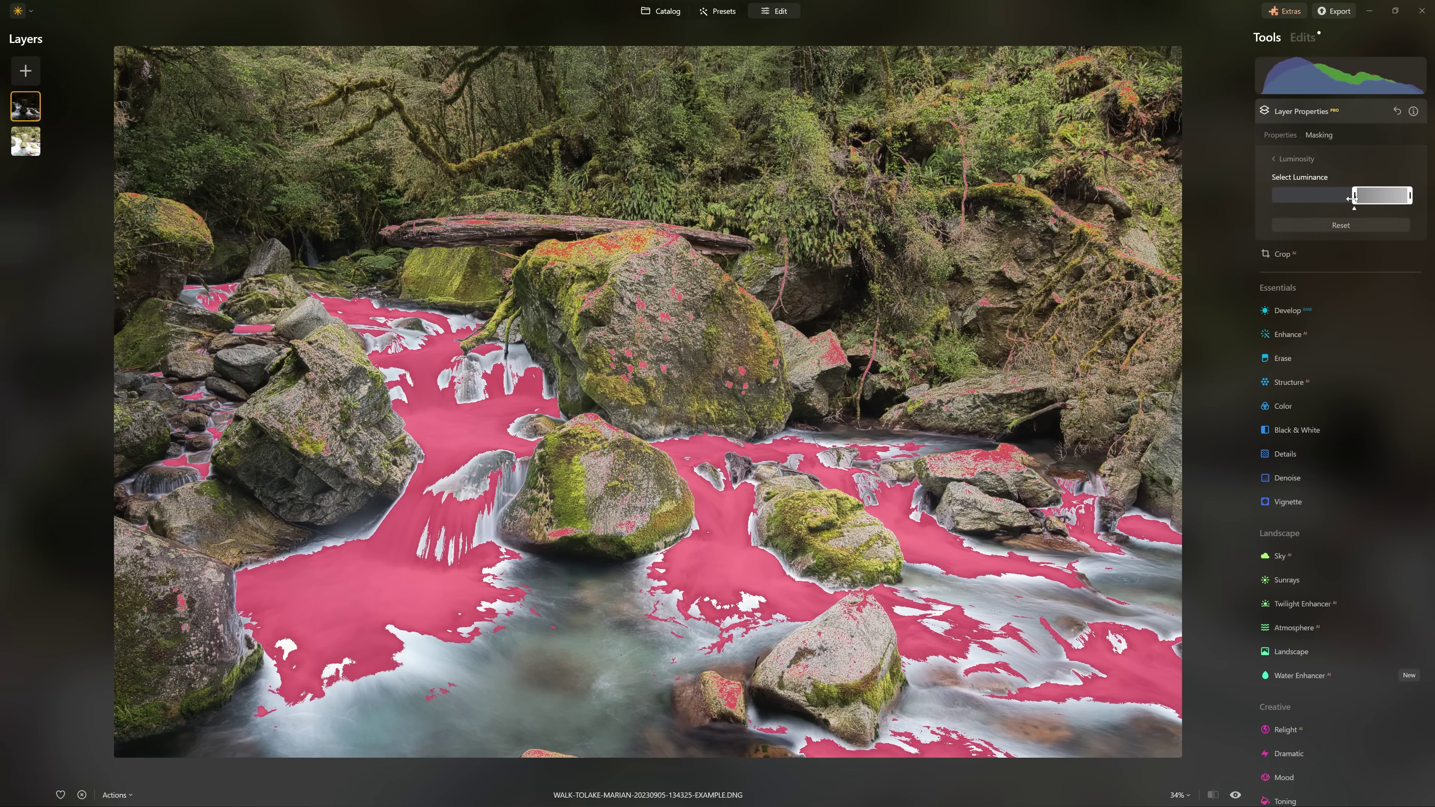
{"action": "left_click_drag", "start_coordinate": [1349, 198], "coordinate": [1384, 196]}
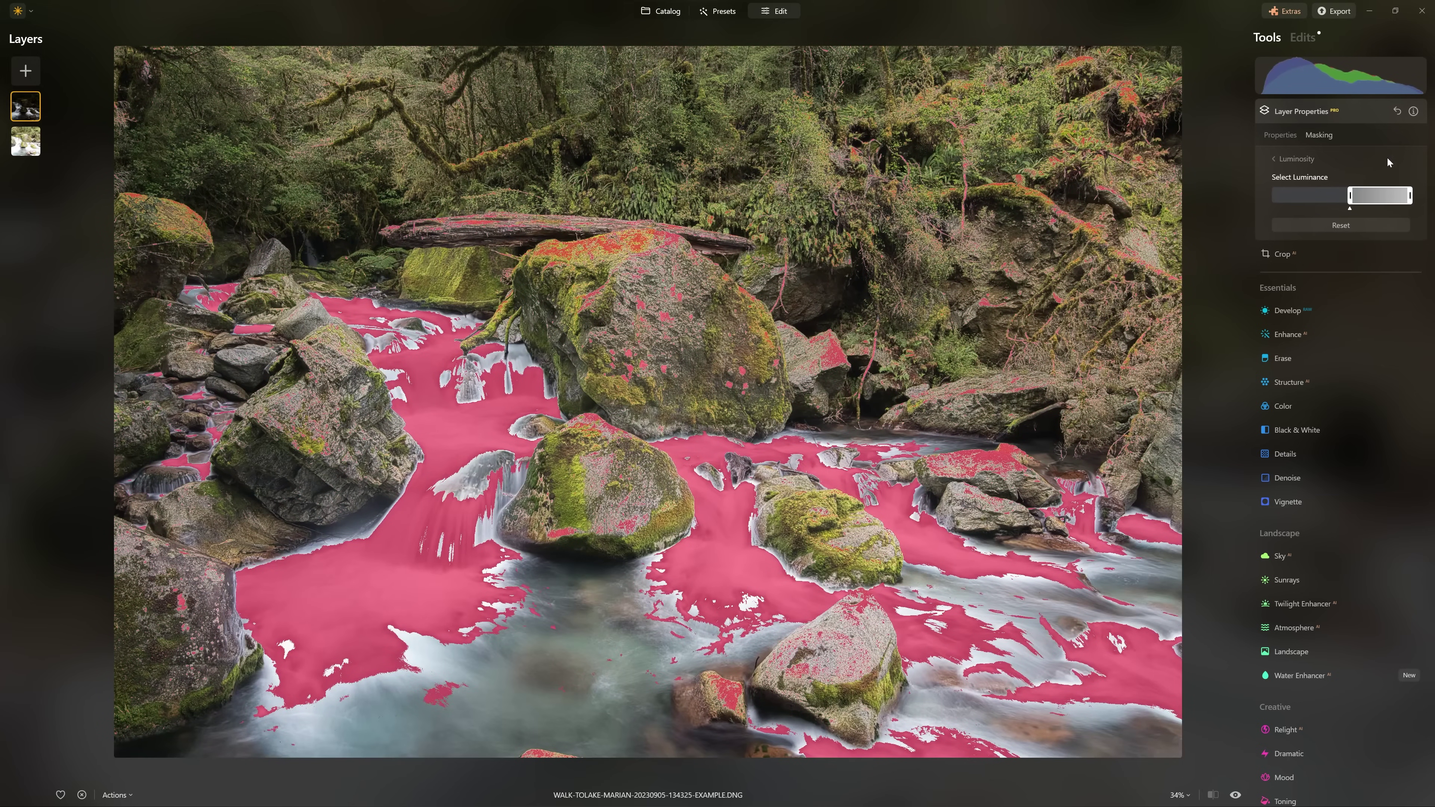
{"action": "left_click_drag", "start_coordinate": [1350, 195], "coordinate": [1355, 195]}
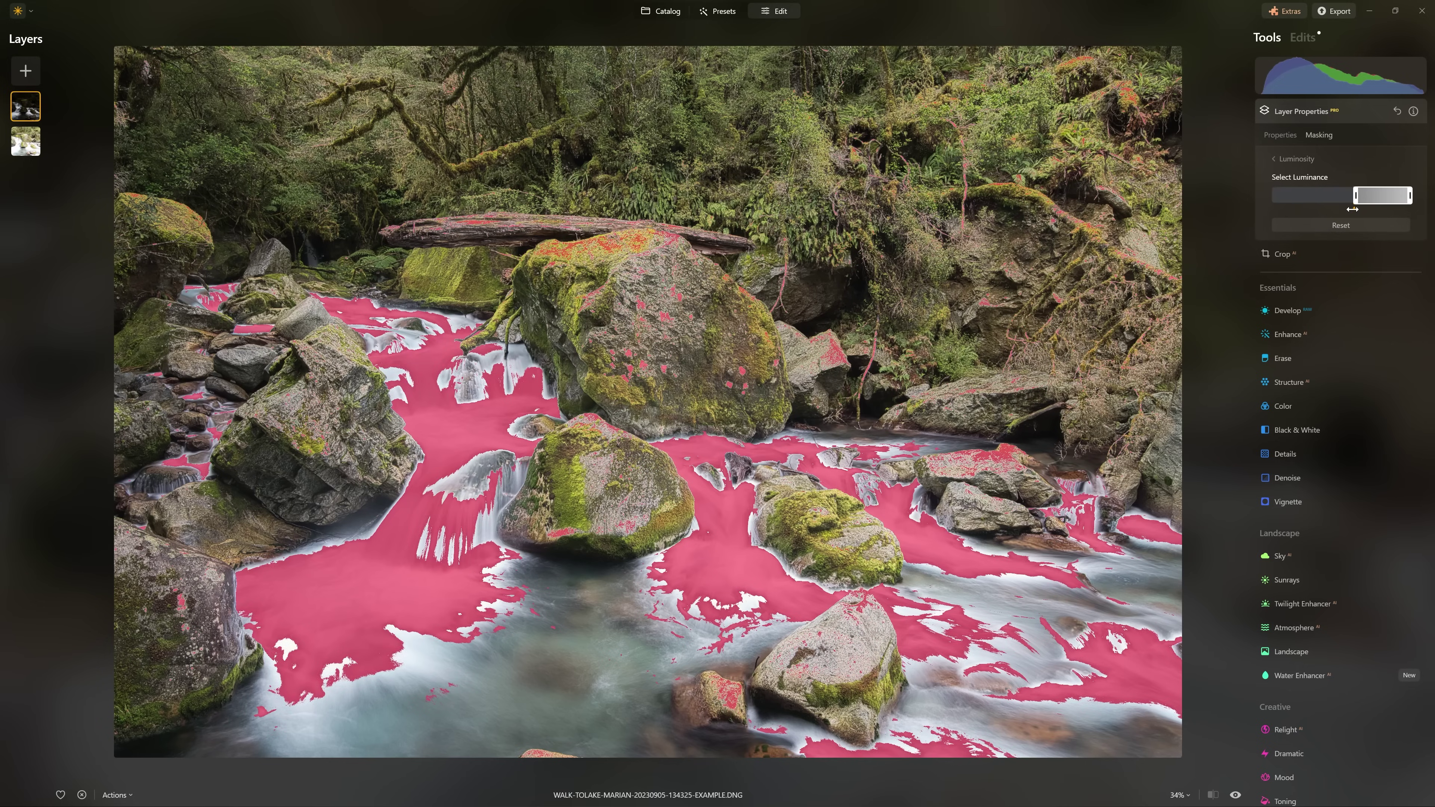
{"action": "left_click_drag", "start_coordinate": [1352, 210], "coordinate": [1251, 224]}
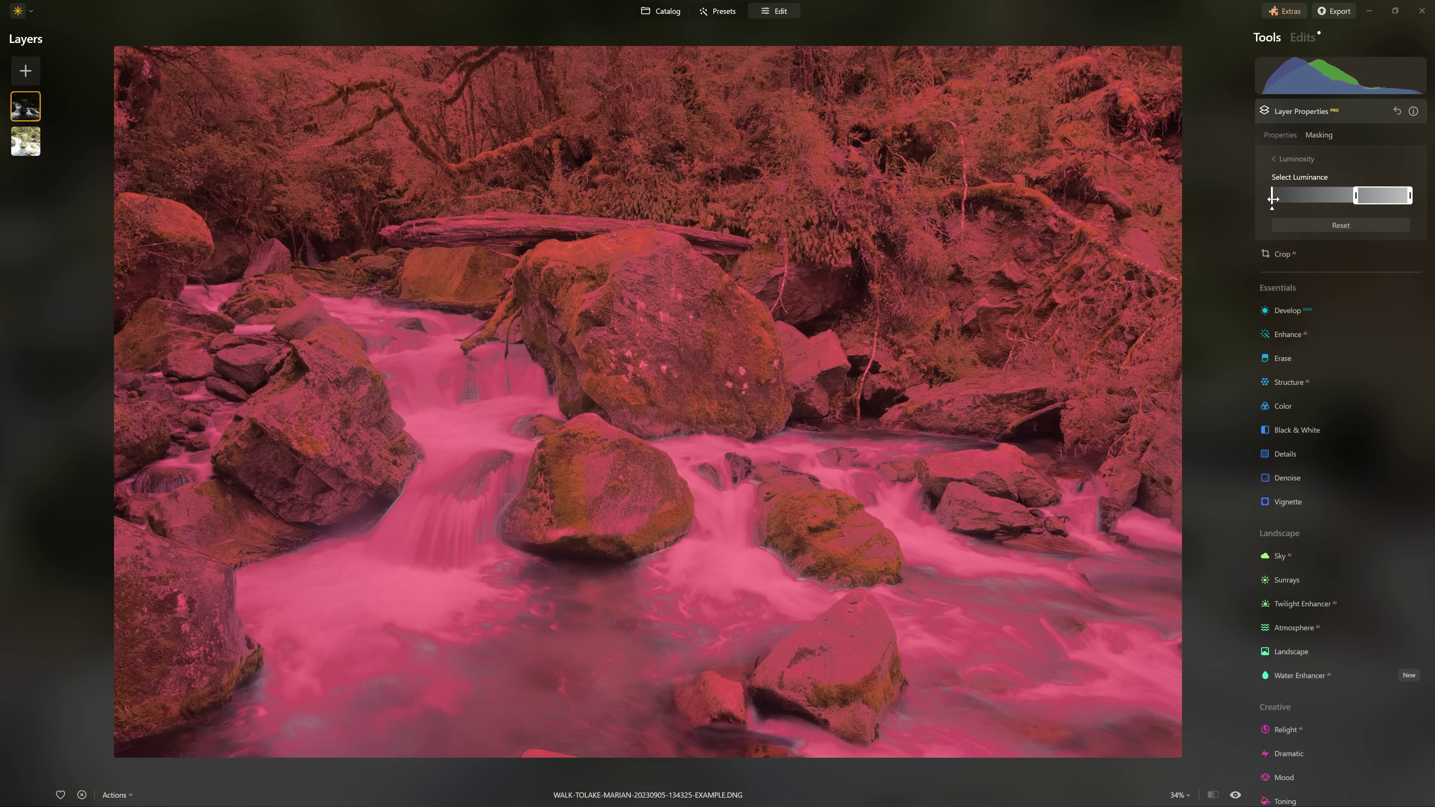
{"action": "left_click_drag", "start_coordinate": [1356, 195], "coordinate": [1379, 189]}
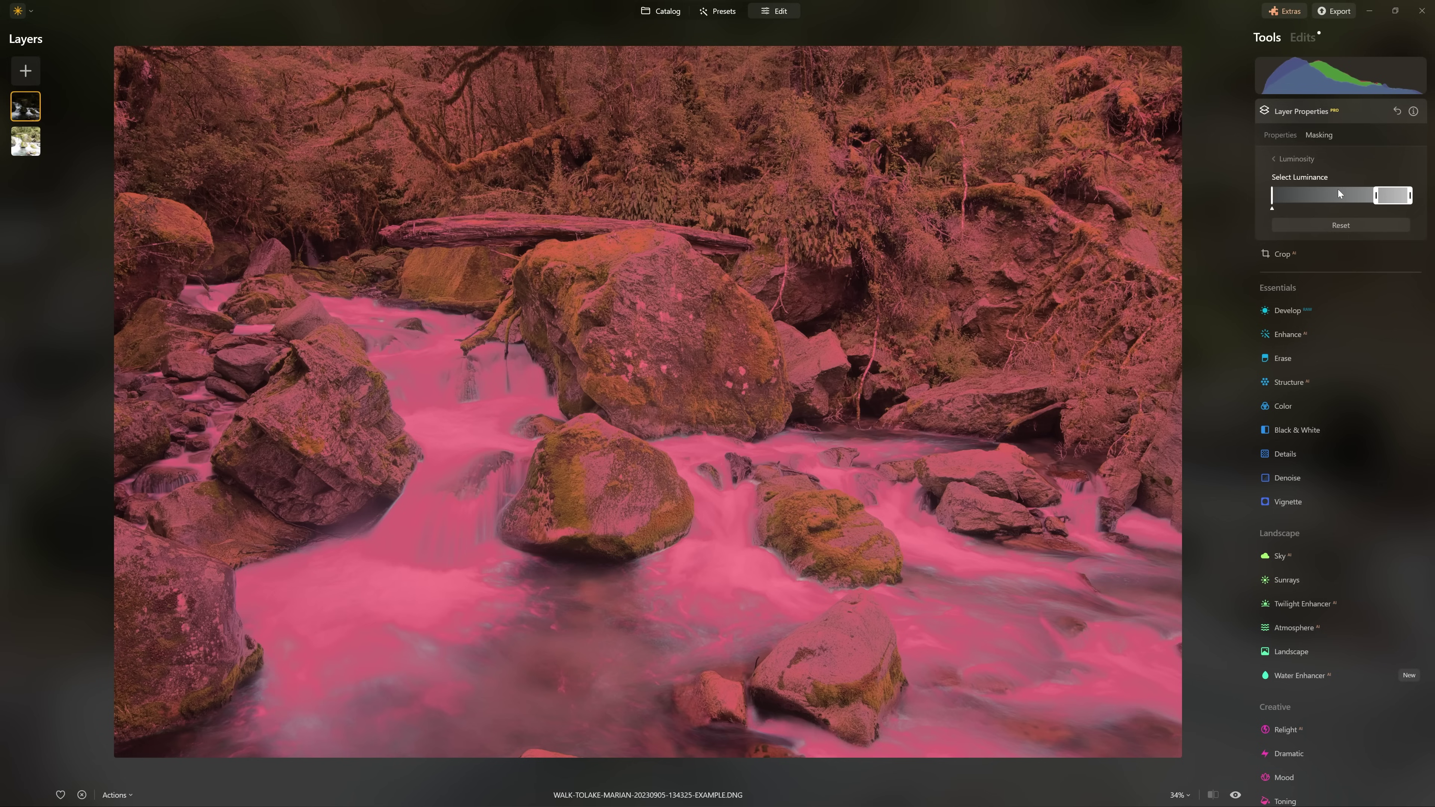
{"action": "left_click", "coordinate": [1287, 159]}
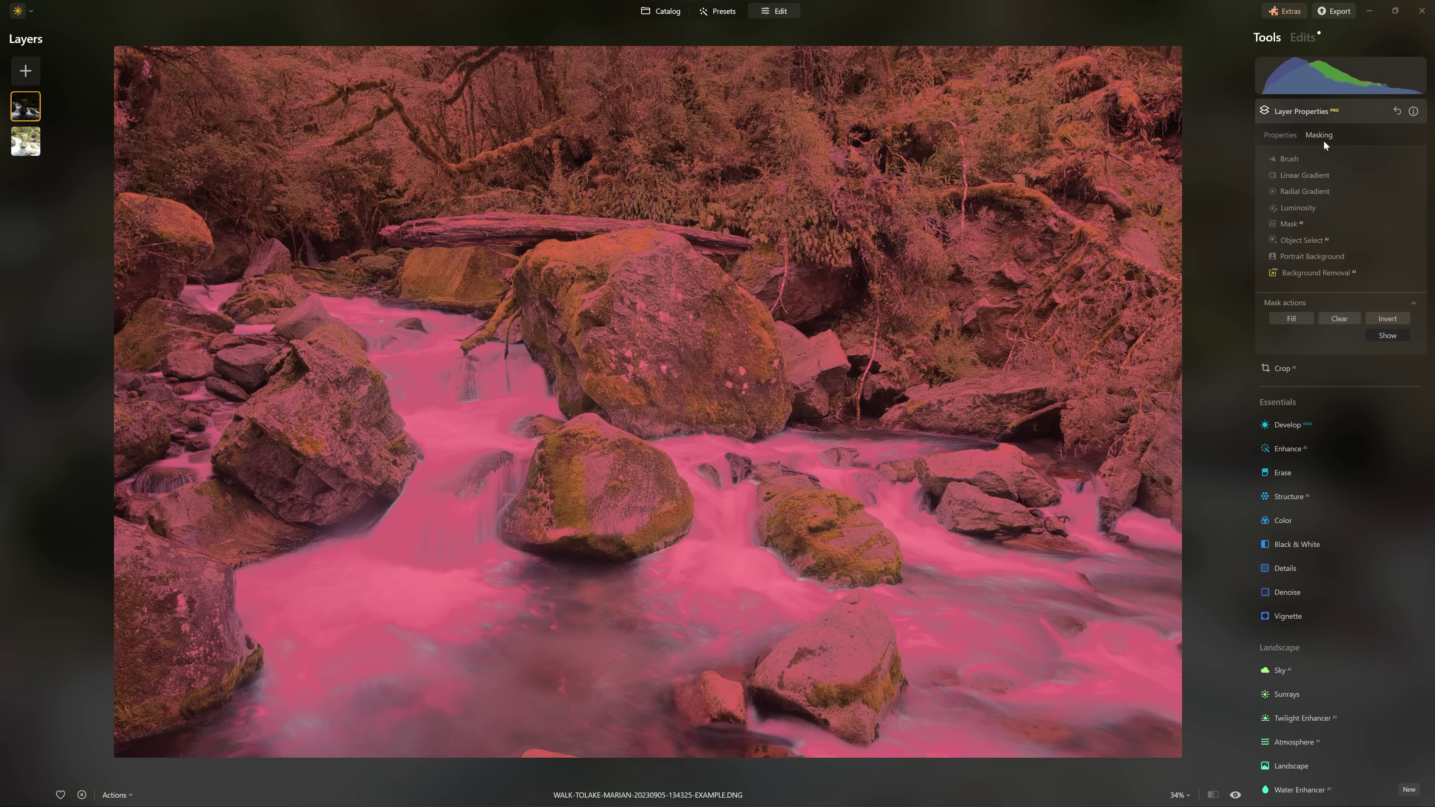
Collapse Layer Properties and compare the blend with the original photo.
{"action": "left_click", "coordinate": [1311, 112]}
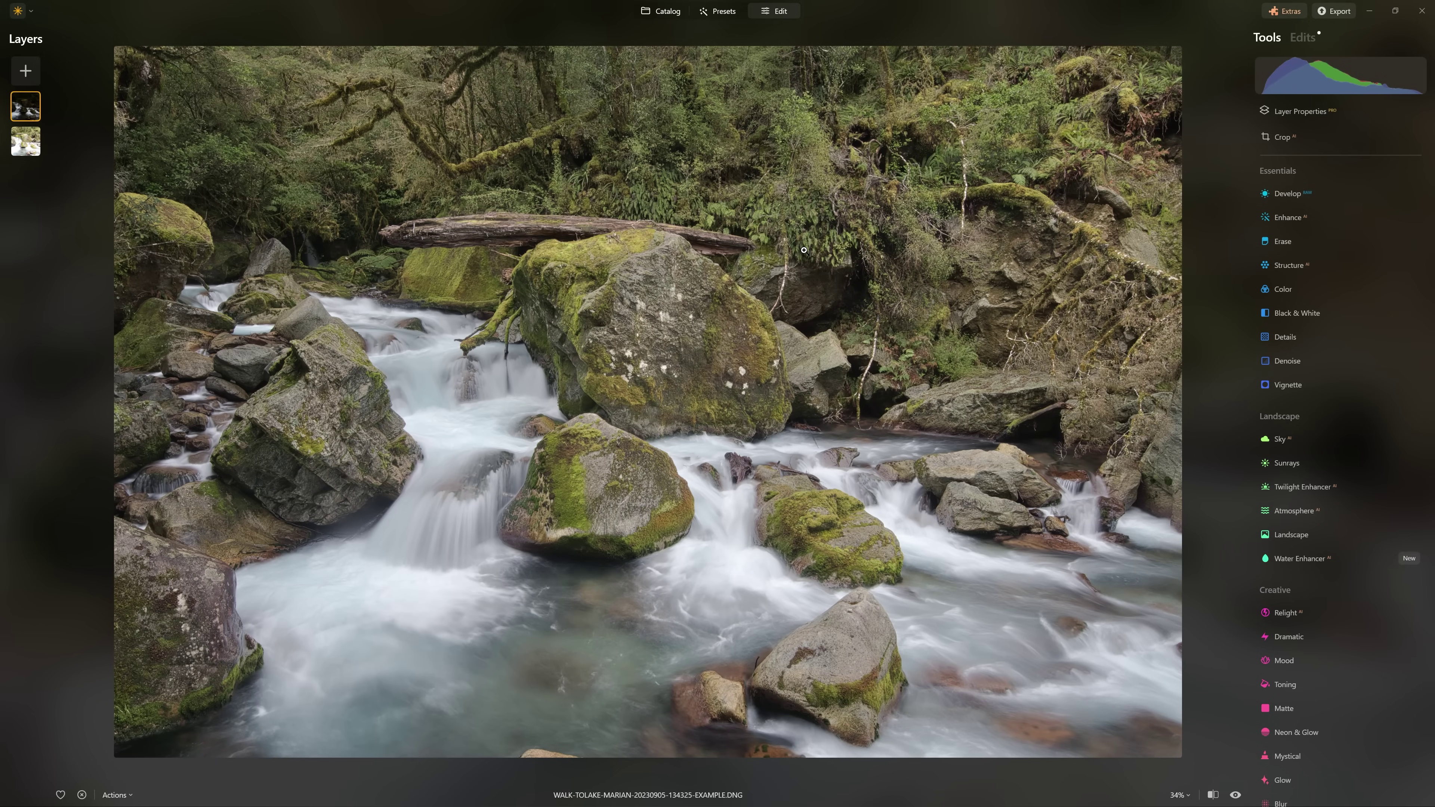
{"action": "key", "text": "backslash"}
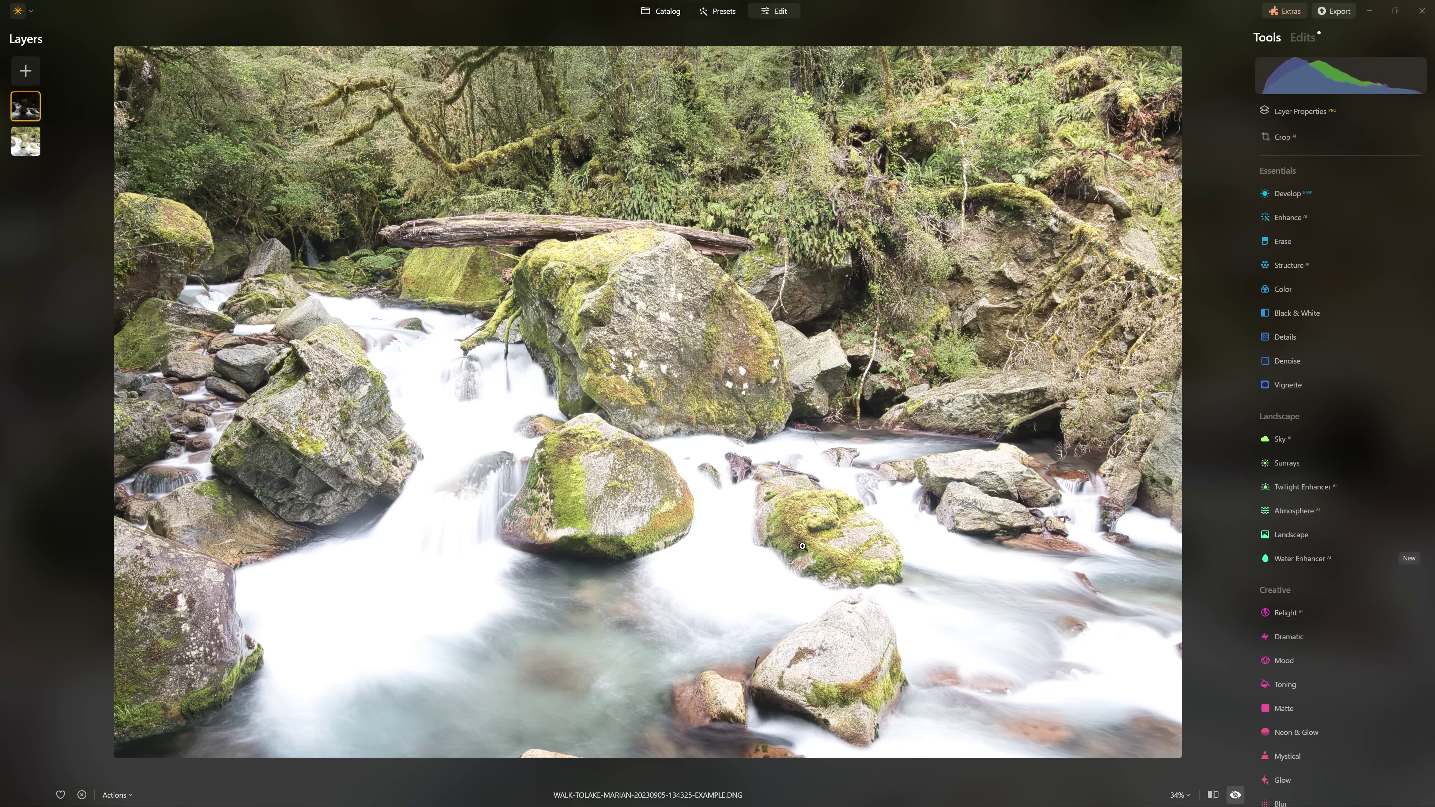
{"action": "key", "text": "backslash"}
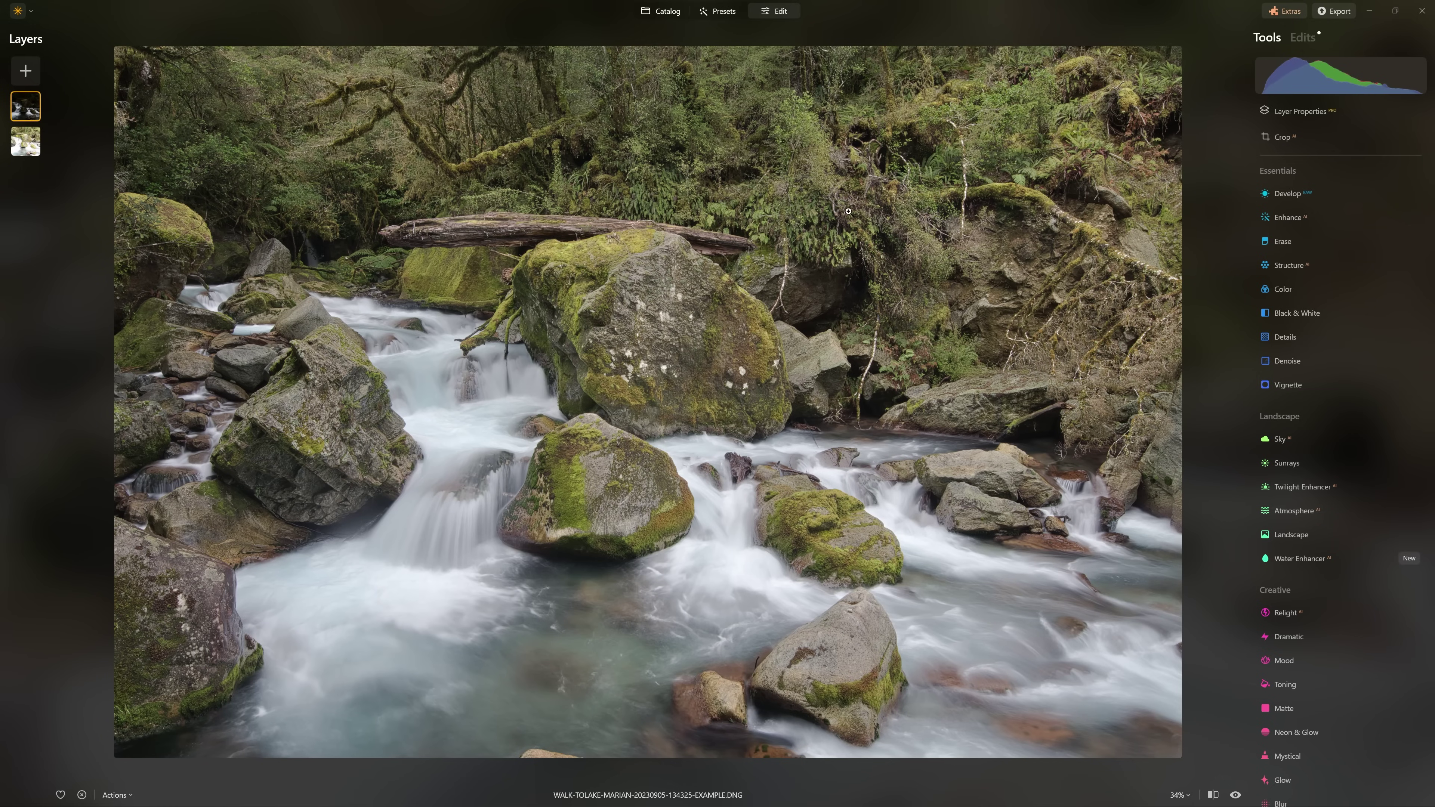
Cycle the histogram through green and blue to the luminance-only view.
{"action": "left_click", "coordinate": [1348, 71]}
{"action": "left_click", "coordinate": [1348, 72]}
{"action": "left_click", "coordinate": [1348, 72]}
{"action": "left_click", "coordinate": [1350, 73]}
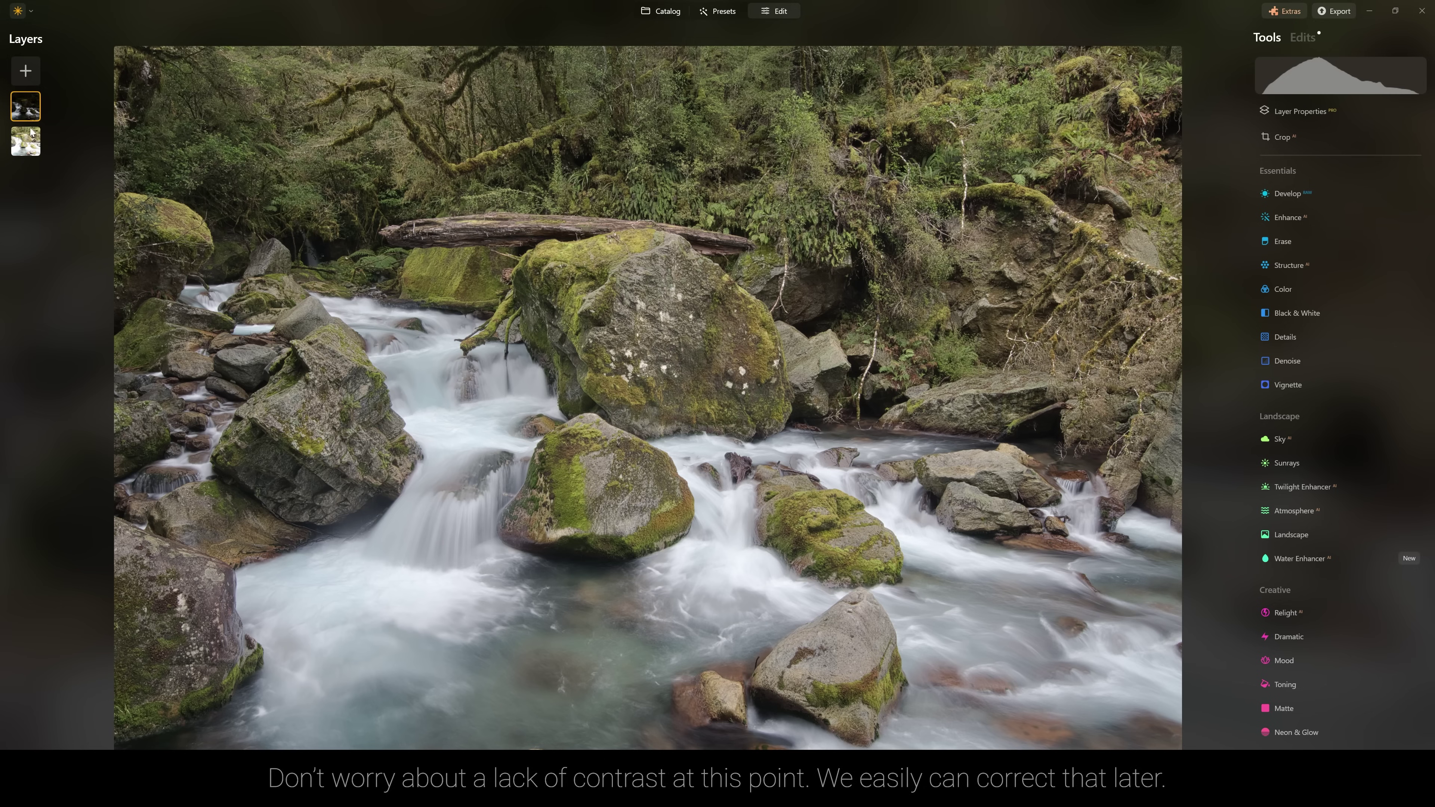
Raise Enhance Accent to 80 and Structure Amount to about 50.
{"action": "left_click", "coordinate": [1303, 220]}
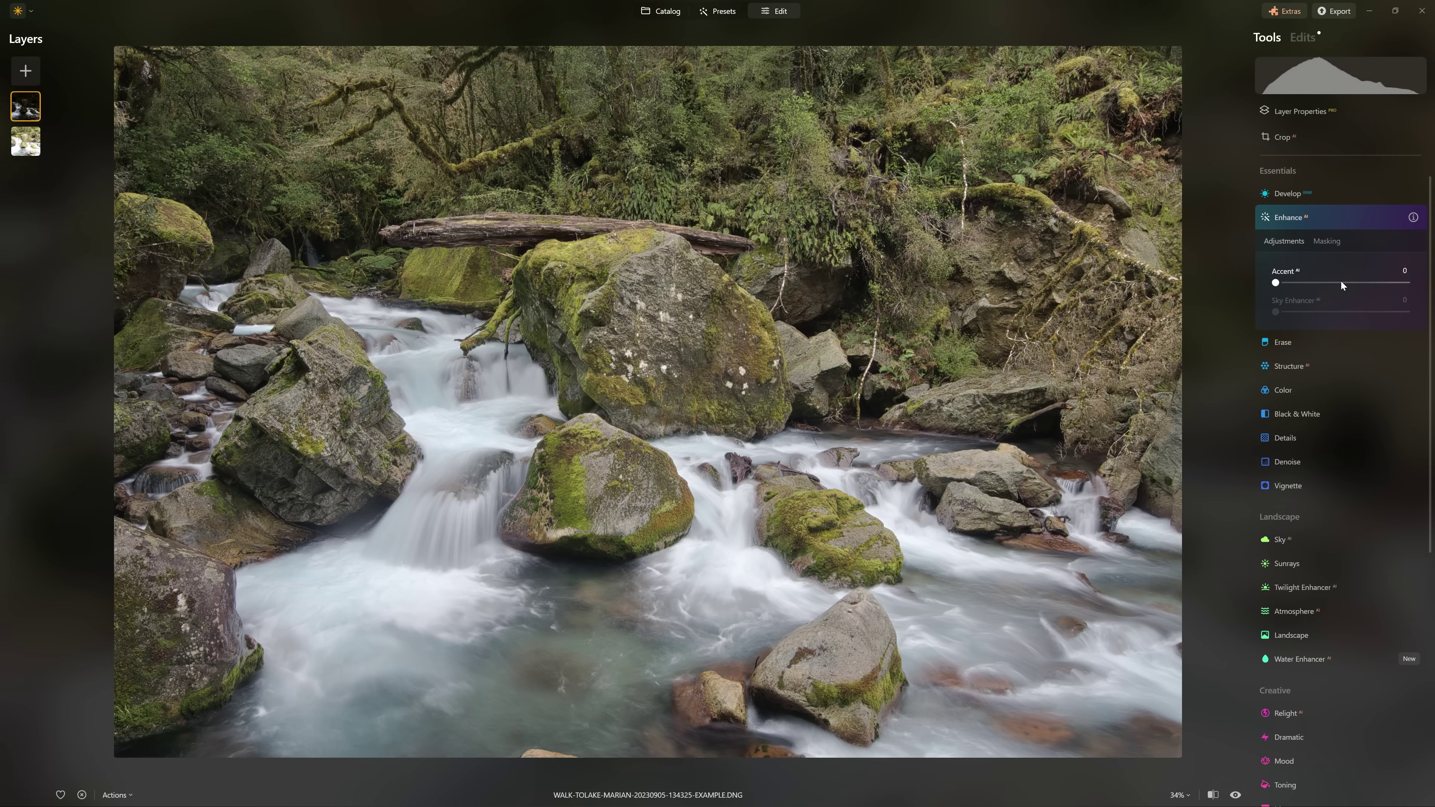
{"action": "left_click_drag", "start_coordinate": [1341, 281], "coordinate": [1382, 281]}
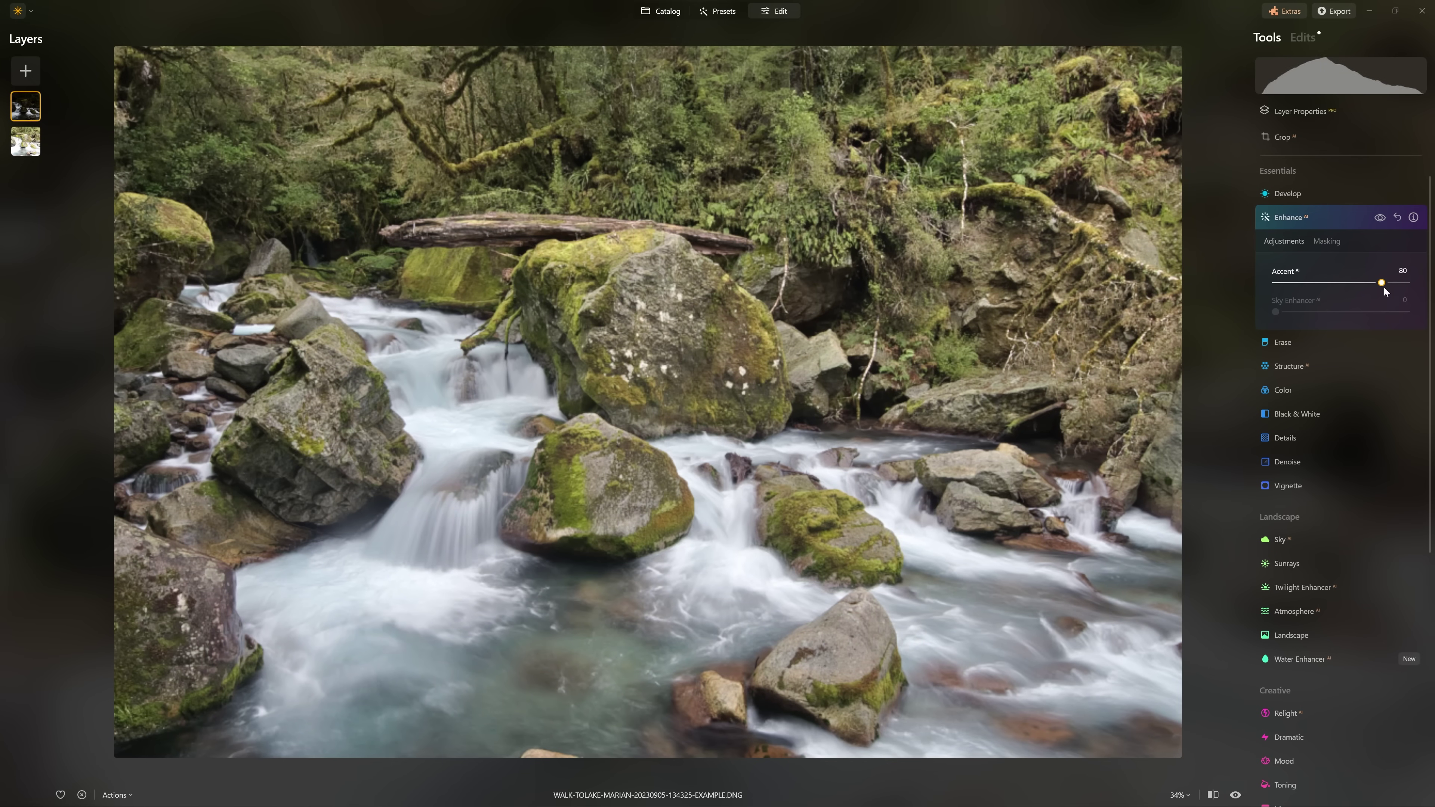
{"action": "left_click", "coordinate": [1317, 226]}
{"action": "left_click", "coordinate": [1303, 263]}
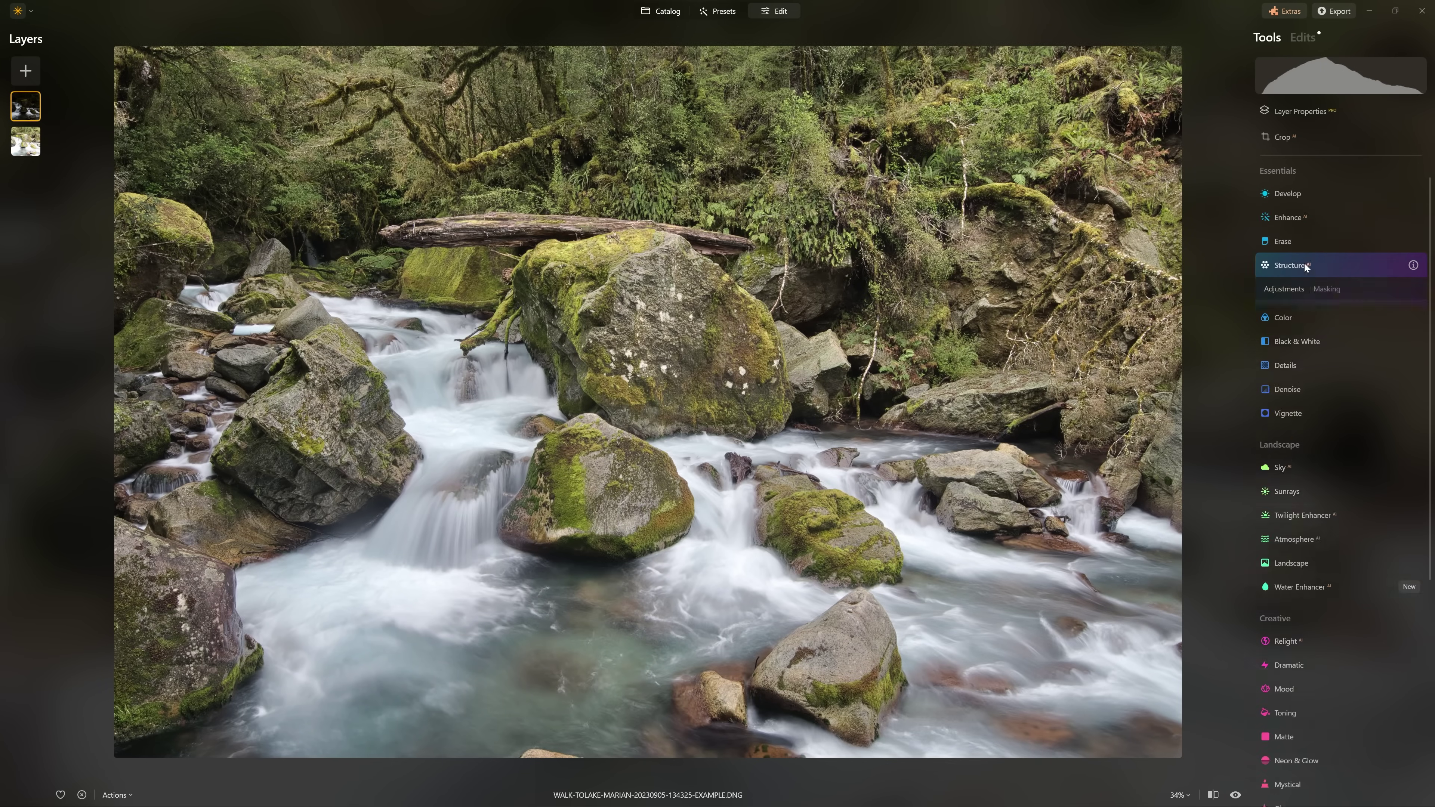
{"action": "left_click_drag", "start_coordinate": [1371, 334], "coordinate": [1376, 333]}
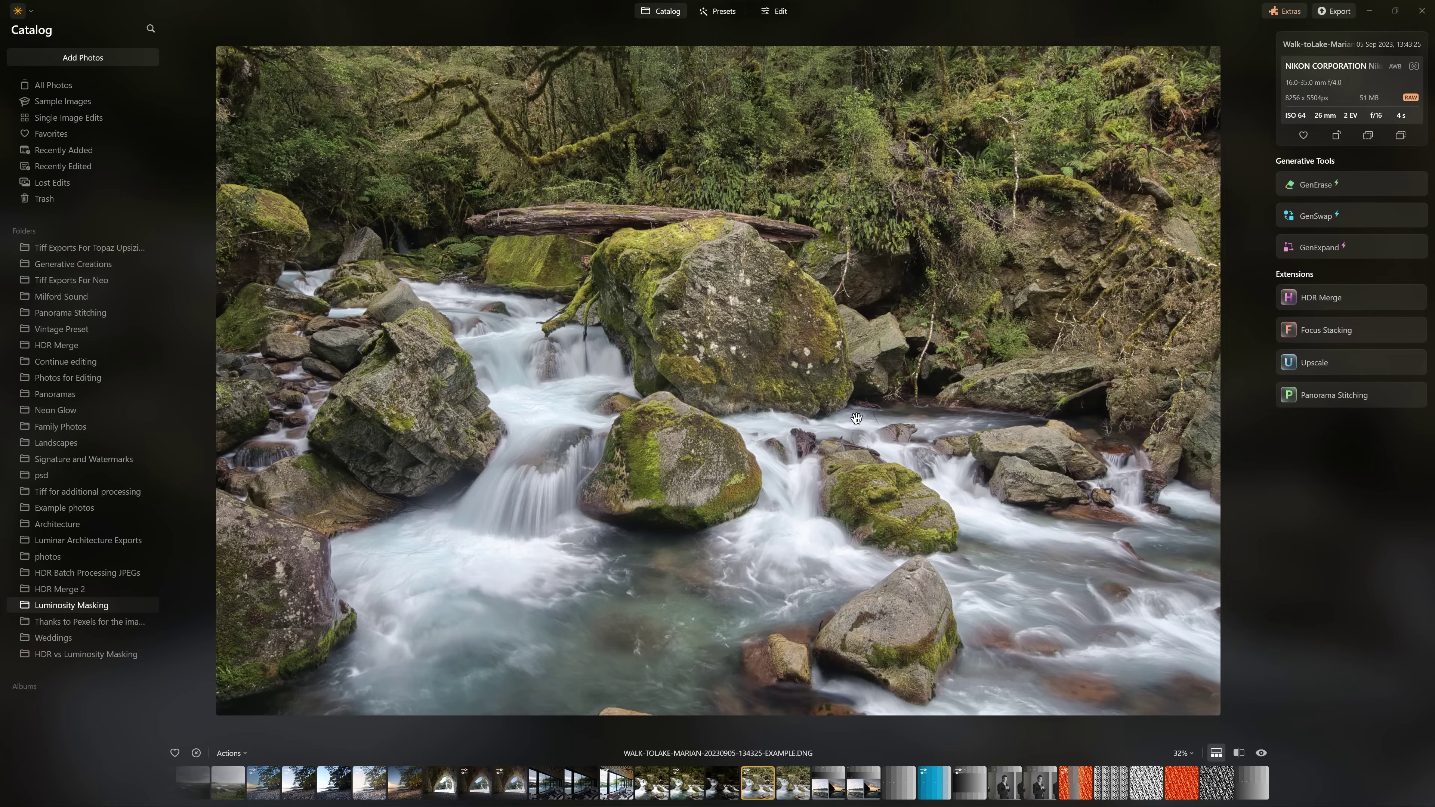
Return to the catalog grid and open the sunset beach photo large.
{"action": "double_click", "coordinate": [857, 418]}
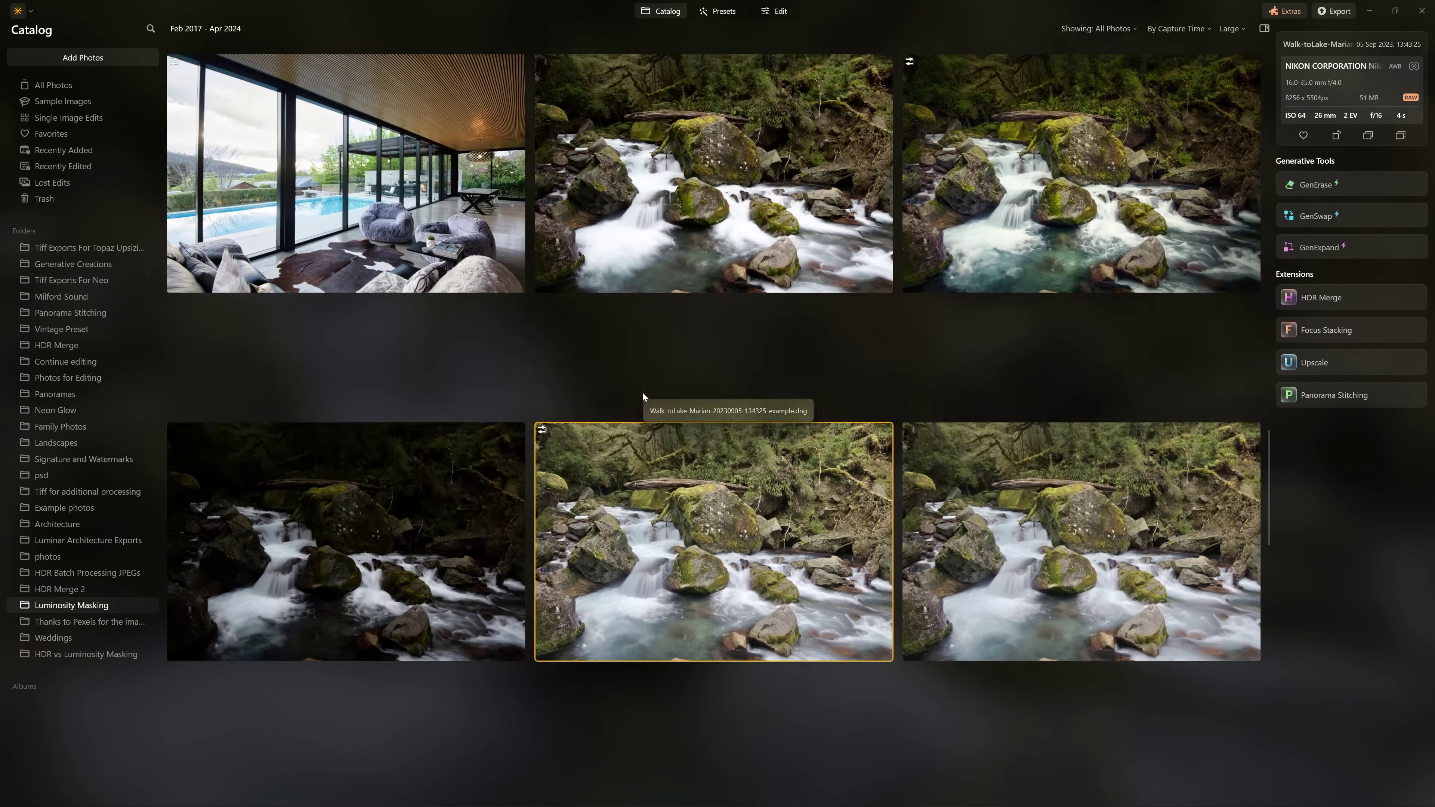
{"action": "scroll", "coordinate": [642, 393], "scroll_direction": "up", "scroll_amount": 5}
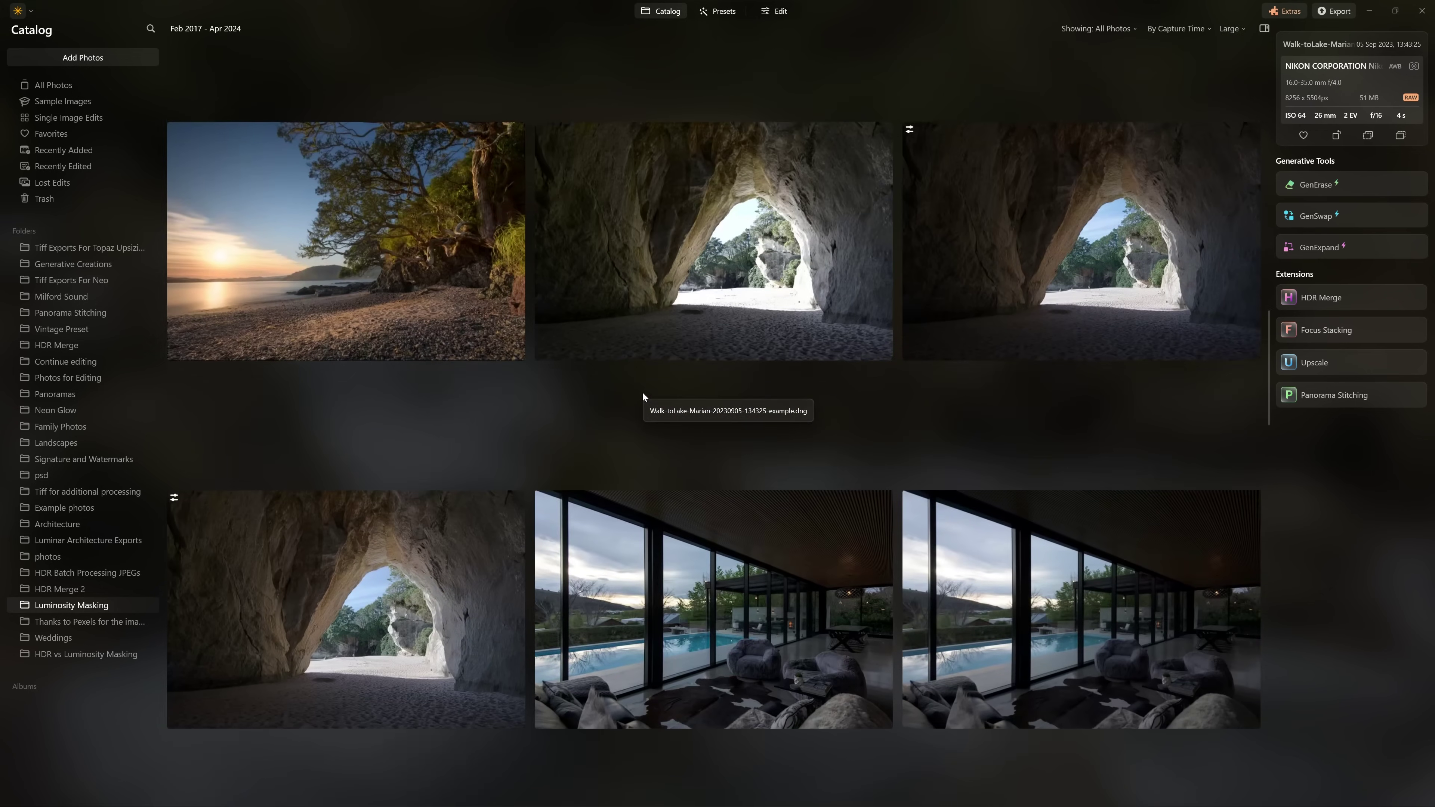
{"action": "scroll", "coordinate": [724, 396], "scroll_direction": "up", "scroll_amount": 5}
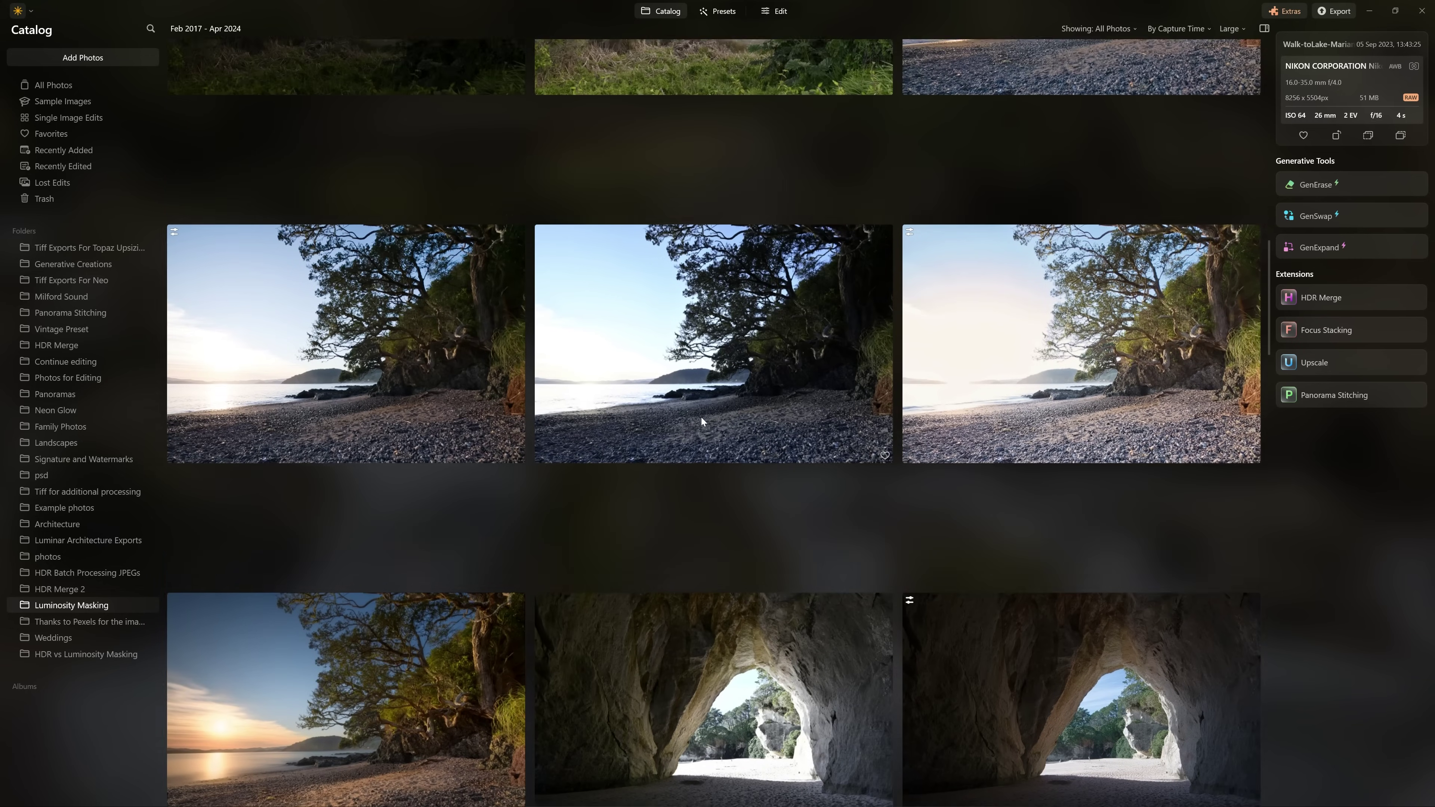
{"action": "scroll", "coordinate": [721, 414], "scroll_direction": "up", "scroll_amount": 3}
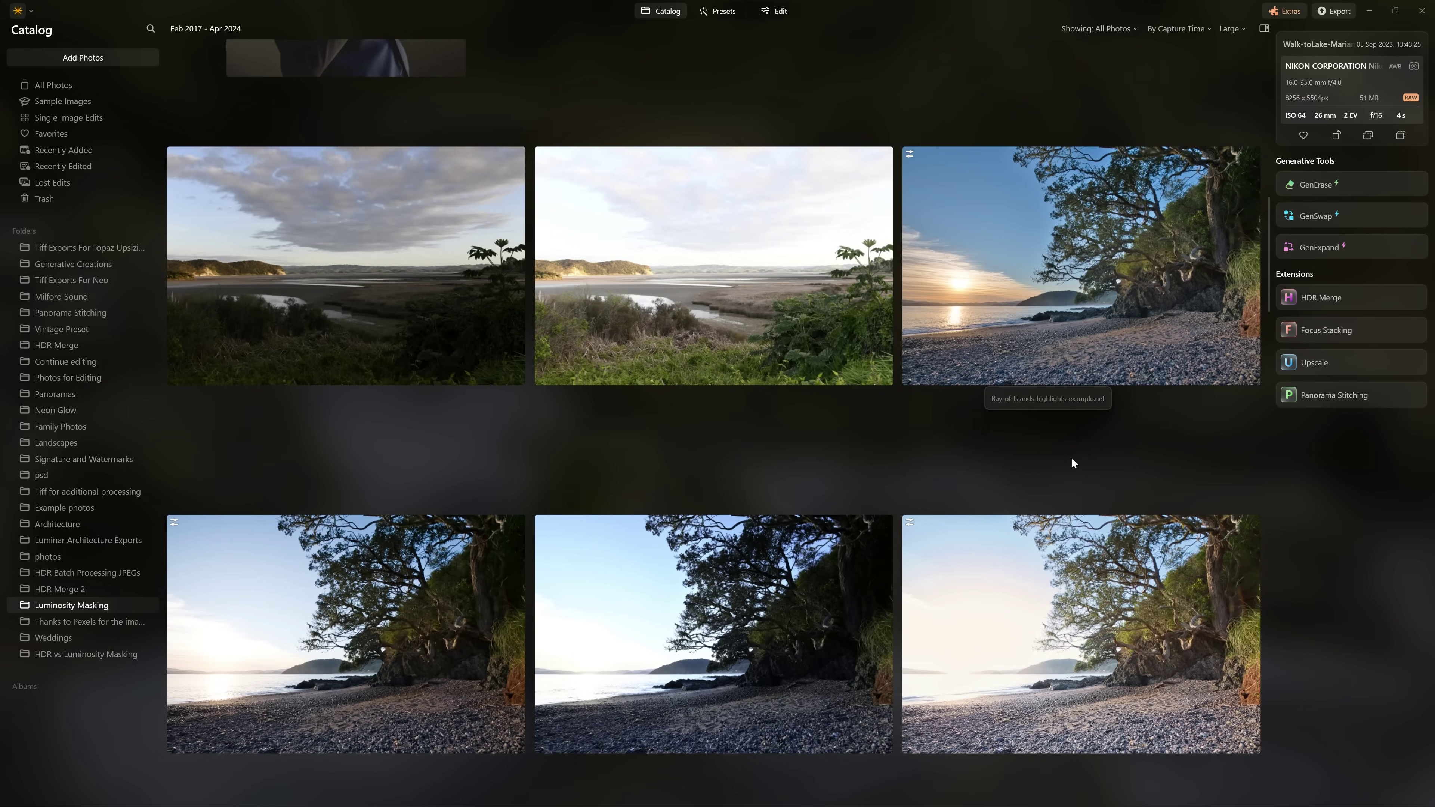
{"action": "scroll", "coordinate": [815, 363], "scroll_direction": "up", "scroll_amount": 3}
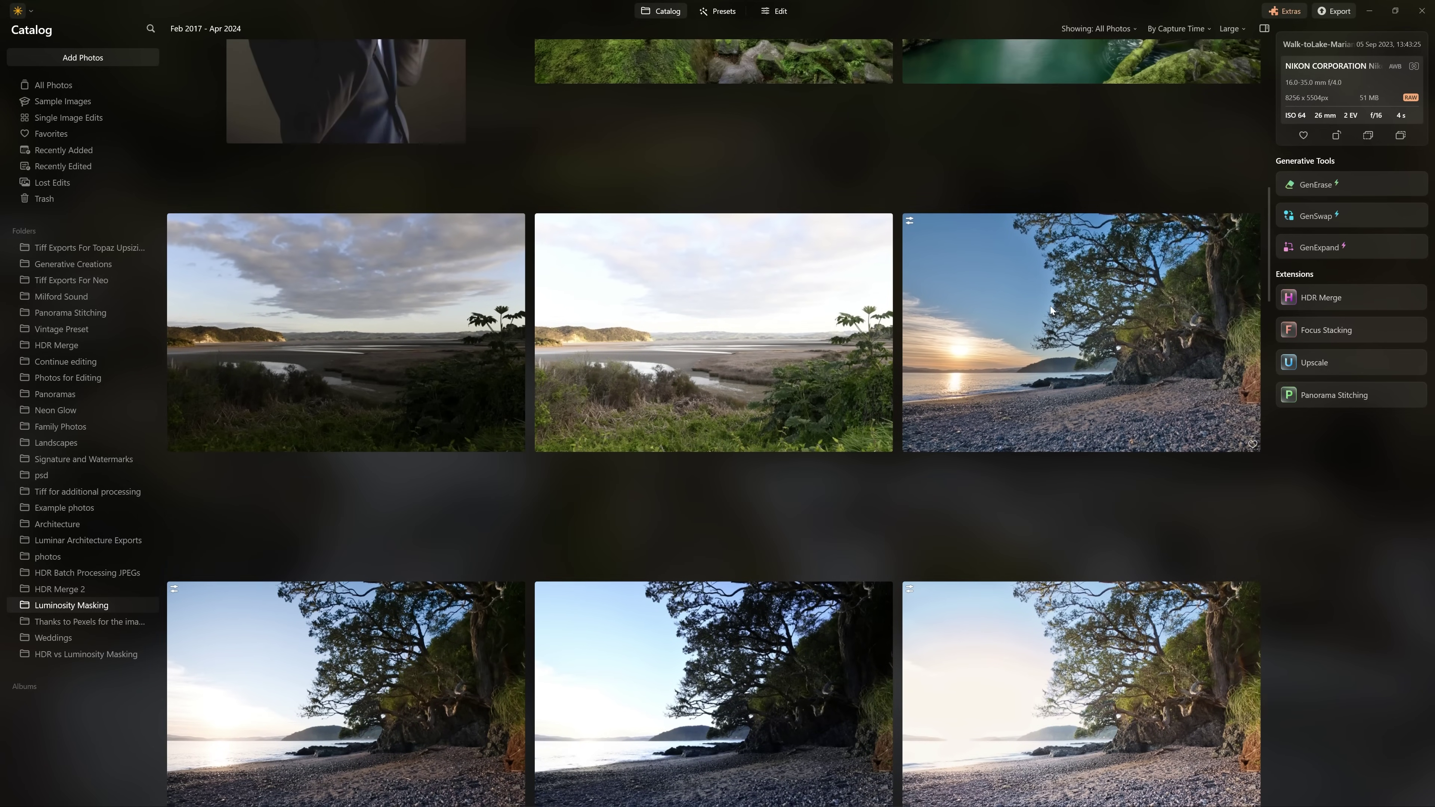
{"action": "double_click", "coordinate": [1075, 356]}
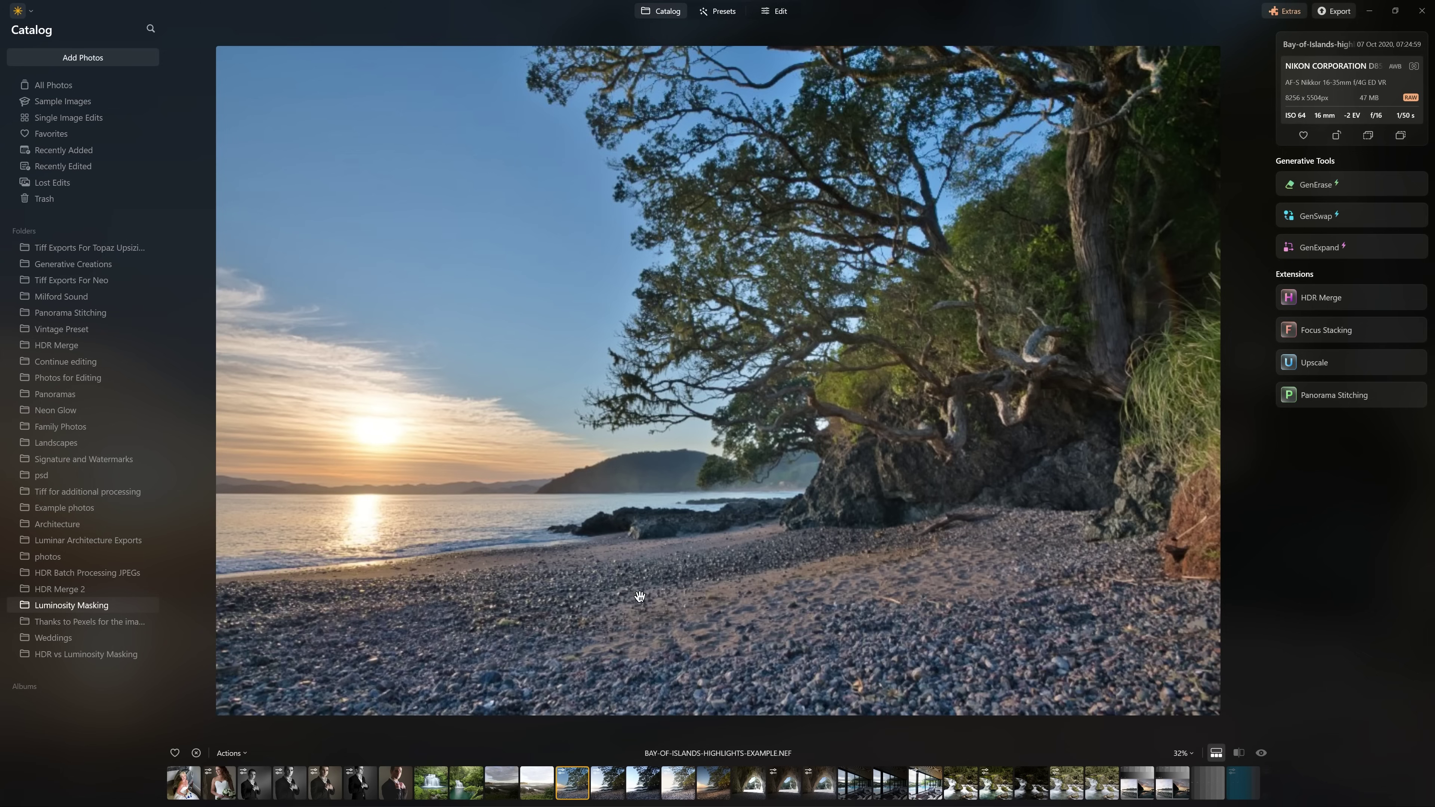
Review the Bay of Islands exposures, then open the Kawhia Hot Water Beach photo for editing.
{"action": "left_click", "coordinate": [609, 785]}
{"action": "left_click", "coordinate": [645, 787]}
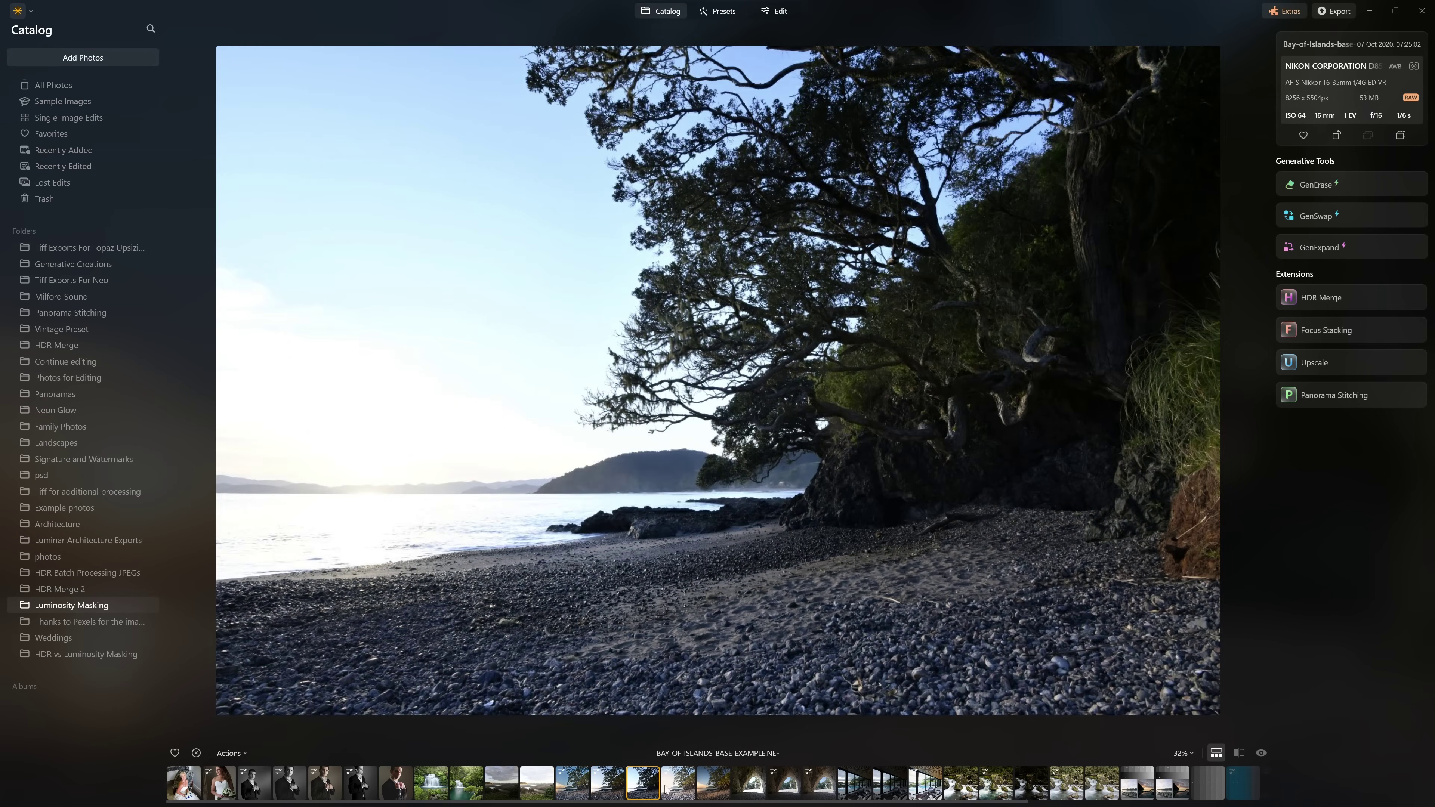
{"action": "left_click", "coordinate": [675, 788]}
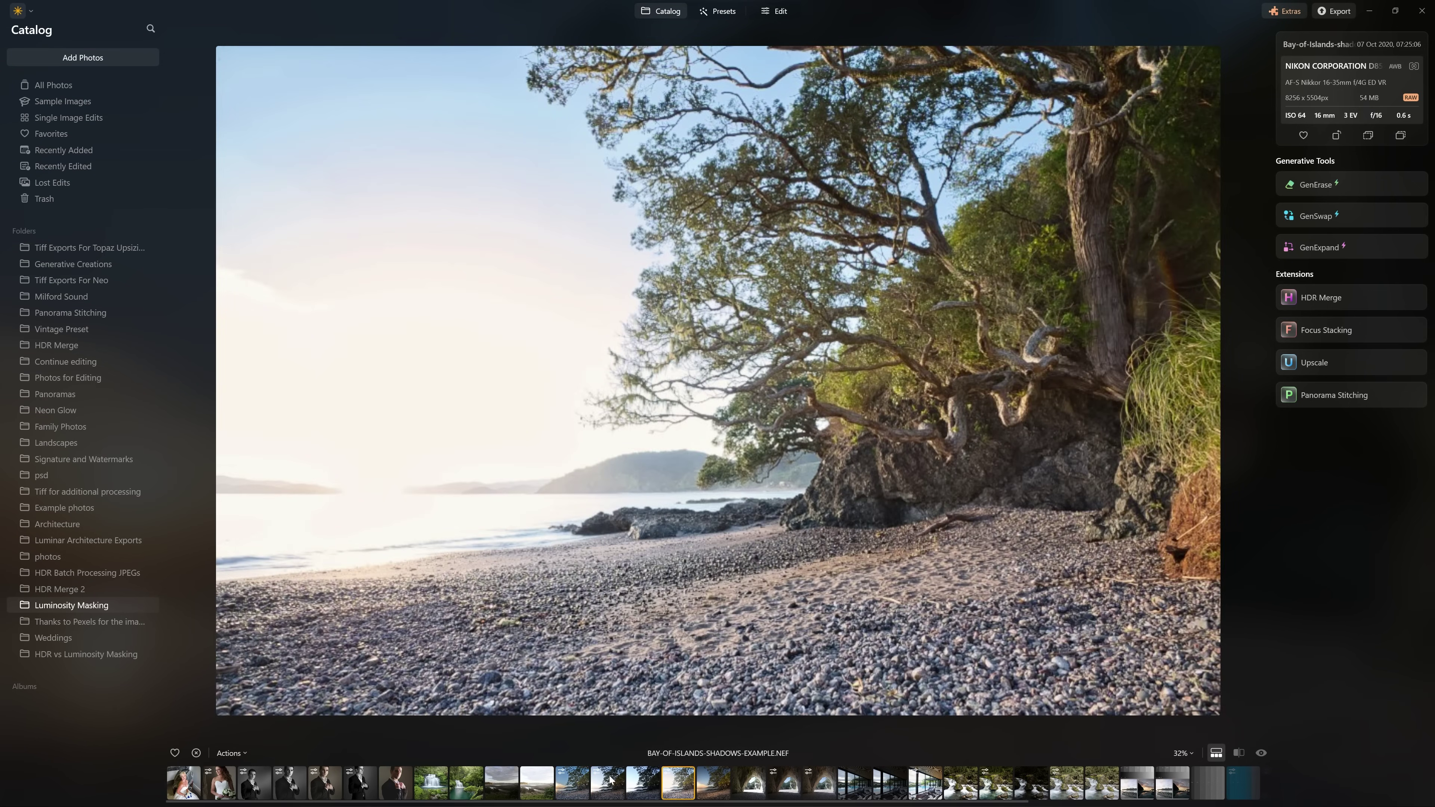
{"action": "left_click", "coordinate": [572, 784]}
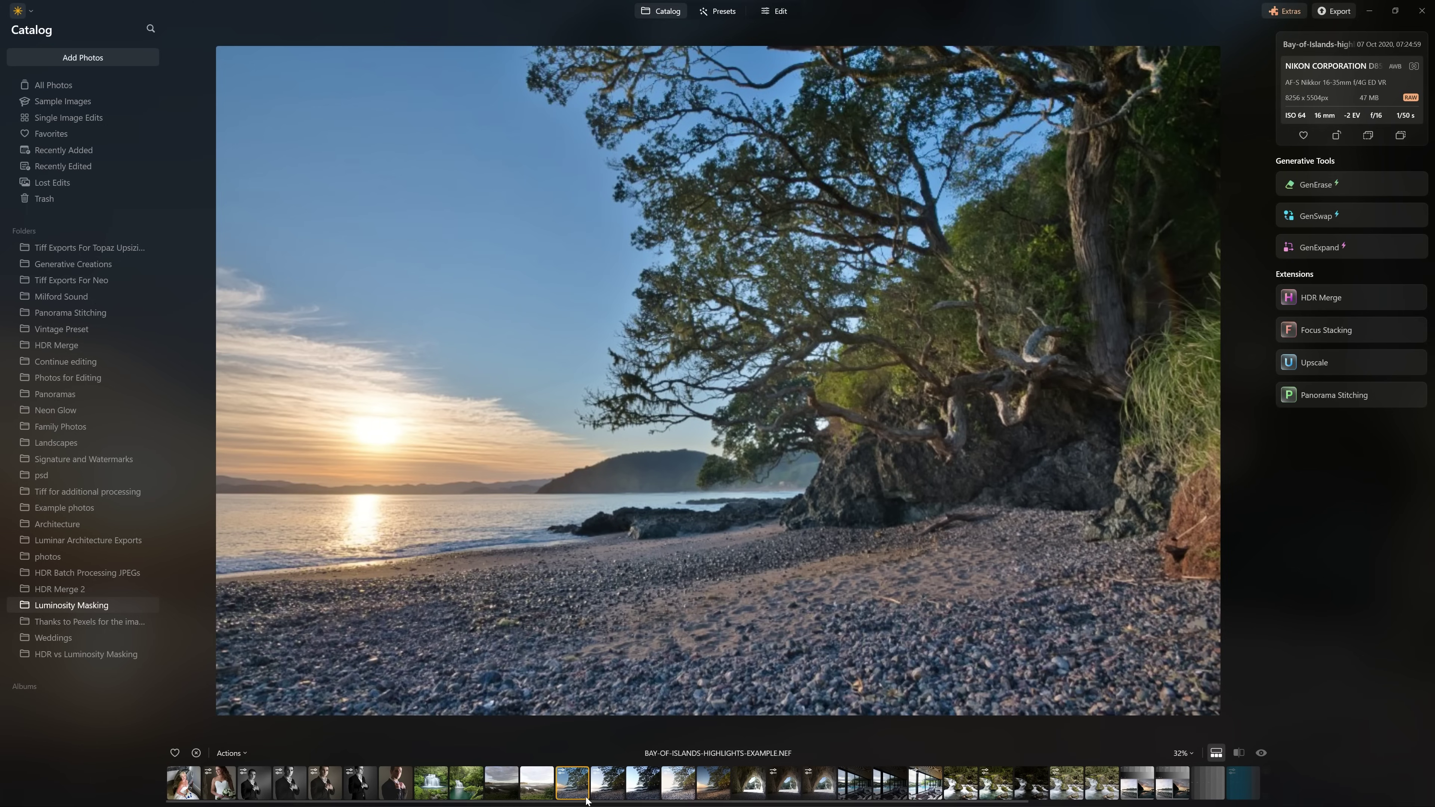
{"action": "left_click", "coordinate": [503, 786]}
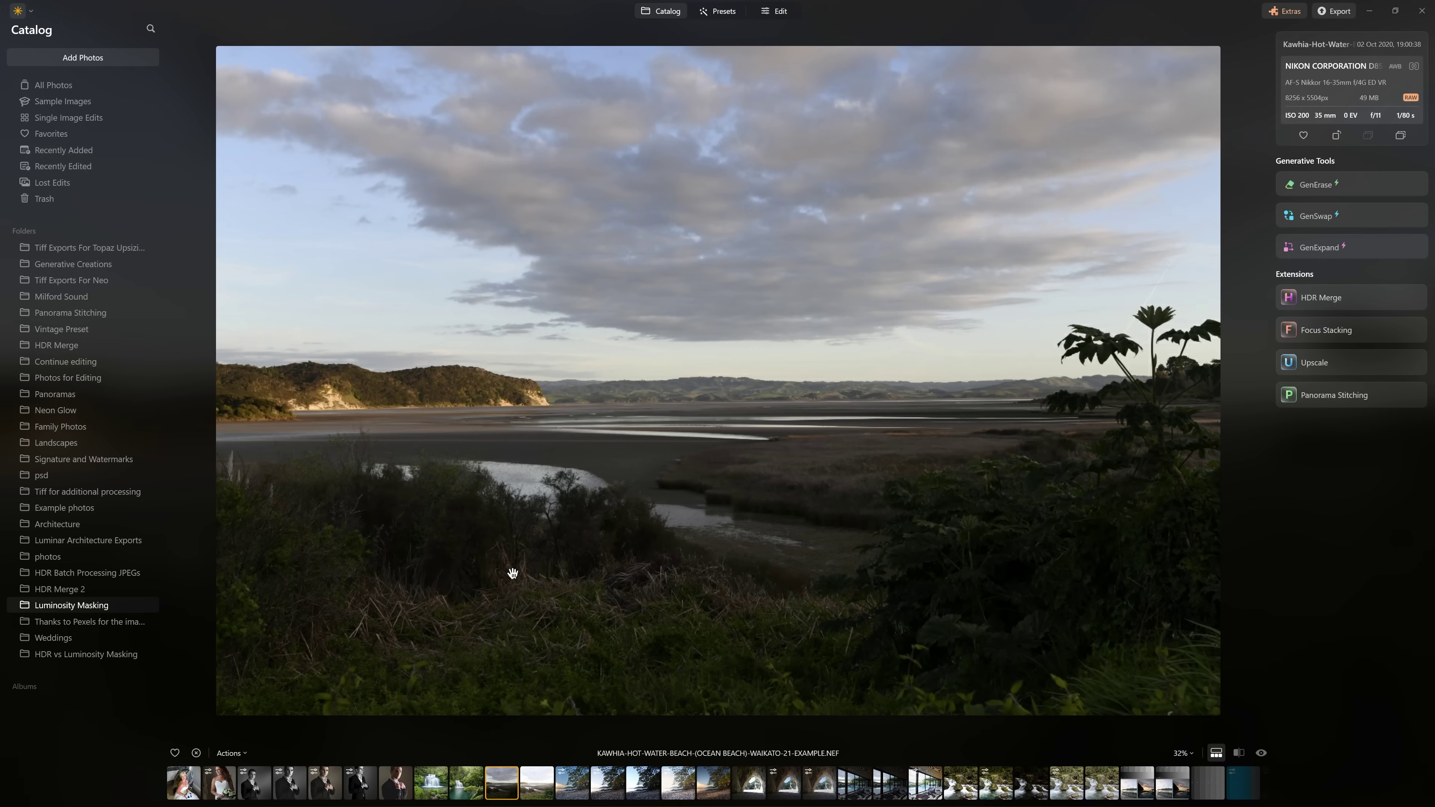
{"action": "left_click", "coordinate": [773, 11]}
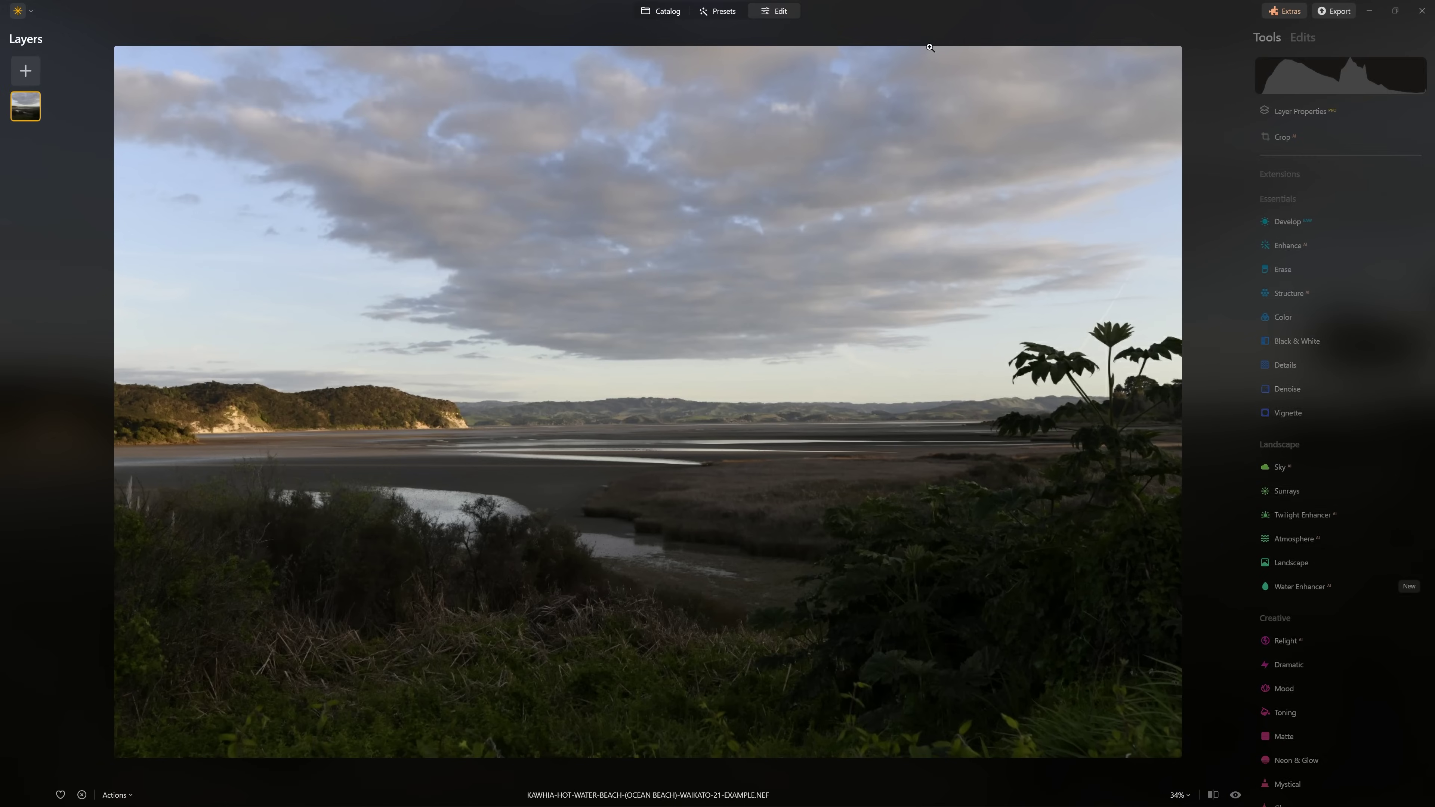
In Develop, raise Smart Contrast to 64, set Highlights to -53 and lift the tone curve's midtones.
{"action": "left_click", "coordinate": [1284, 232]}
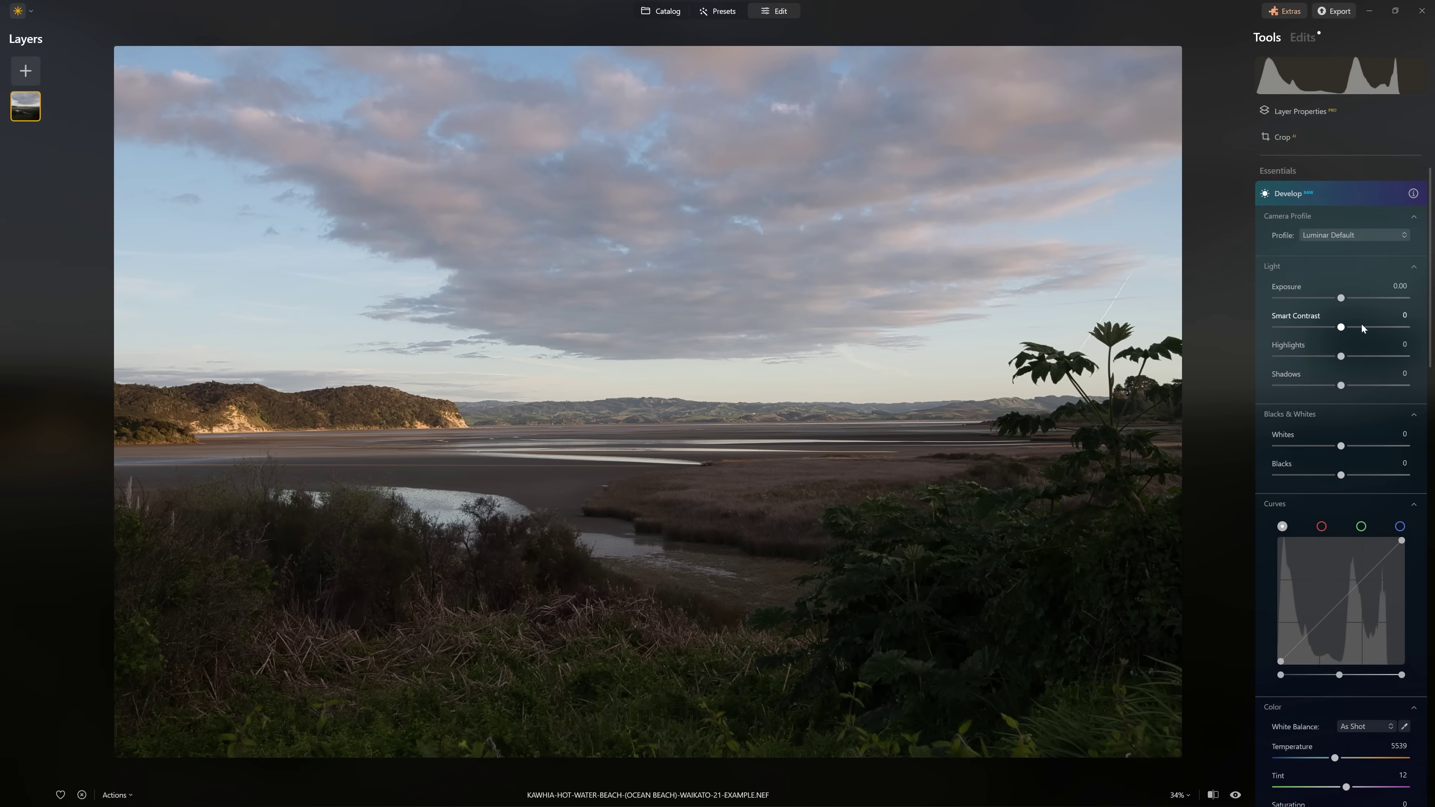
{"action": "left_click_drag", "start_coordinate": [1361, 327], "coordinate": [1308, 361]}
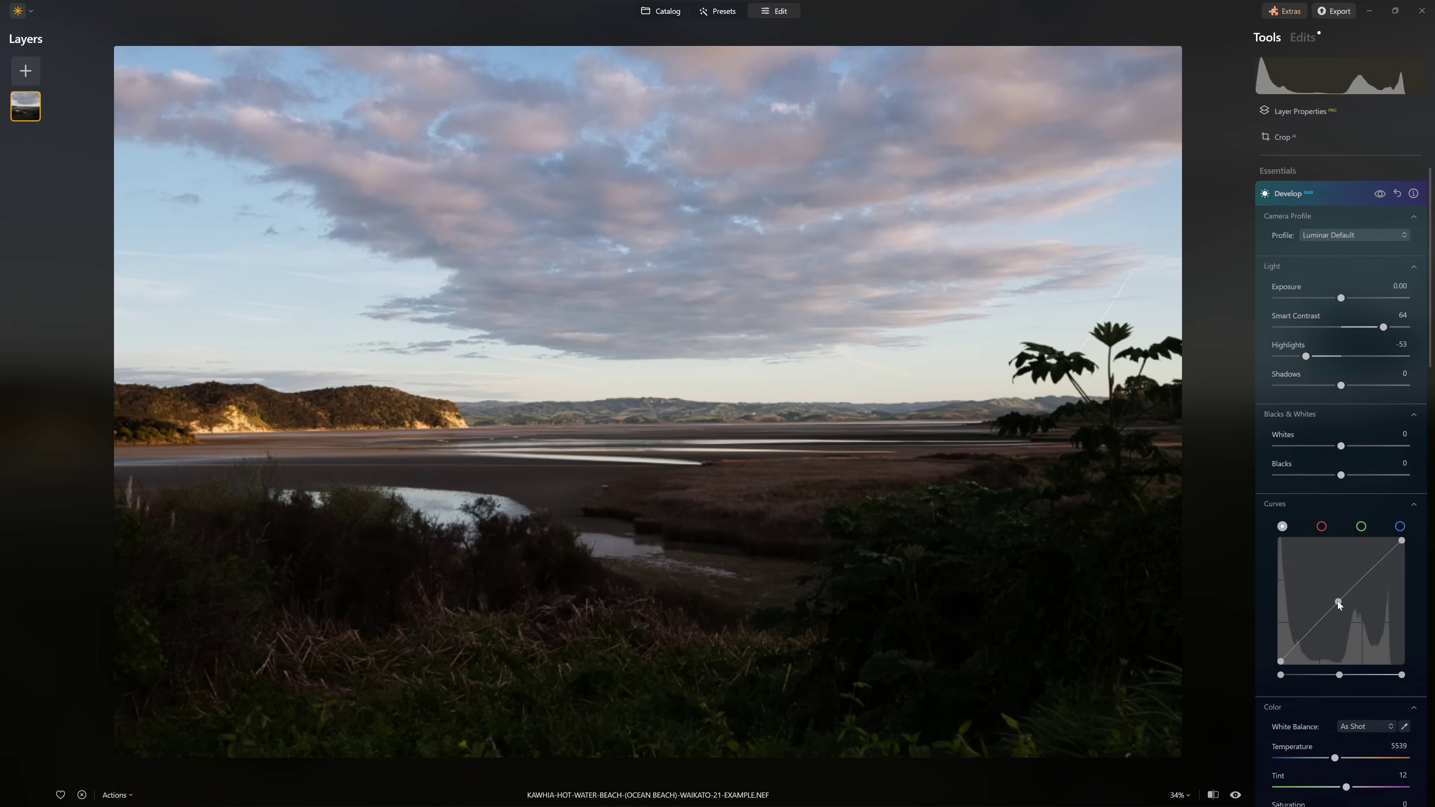
{"action": "left_click_drag", "start_coordinate": [1339, 606], "coordinate": [1334, 597]}
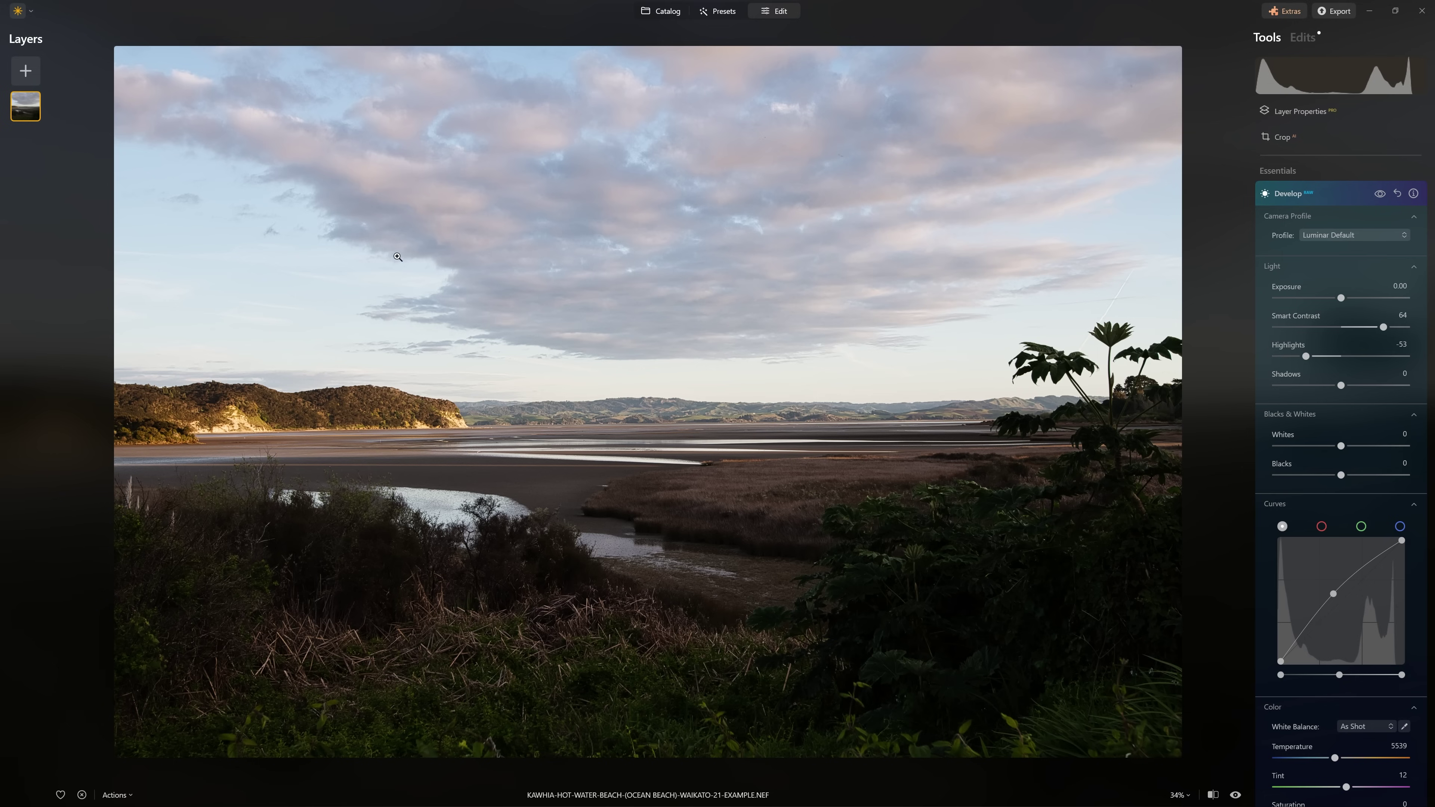
{"action": "left_click", "coordinate": [28, 76]}
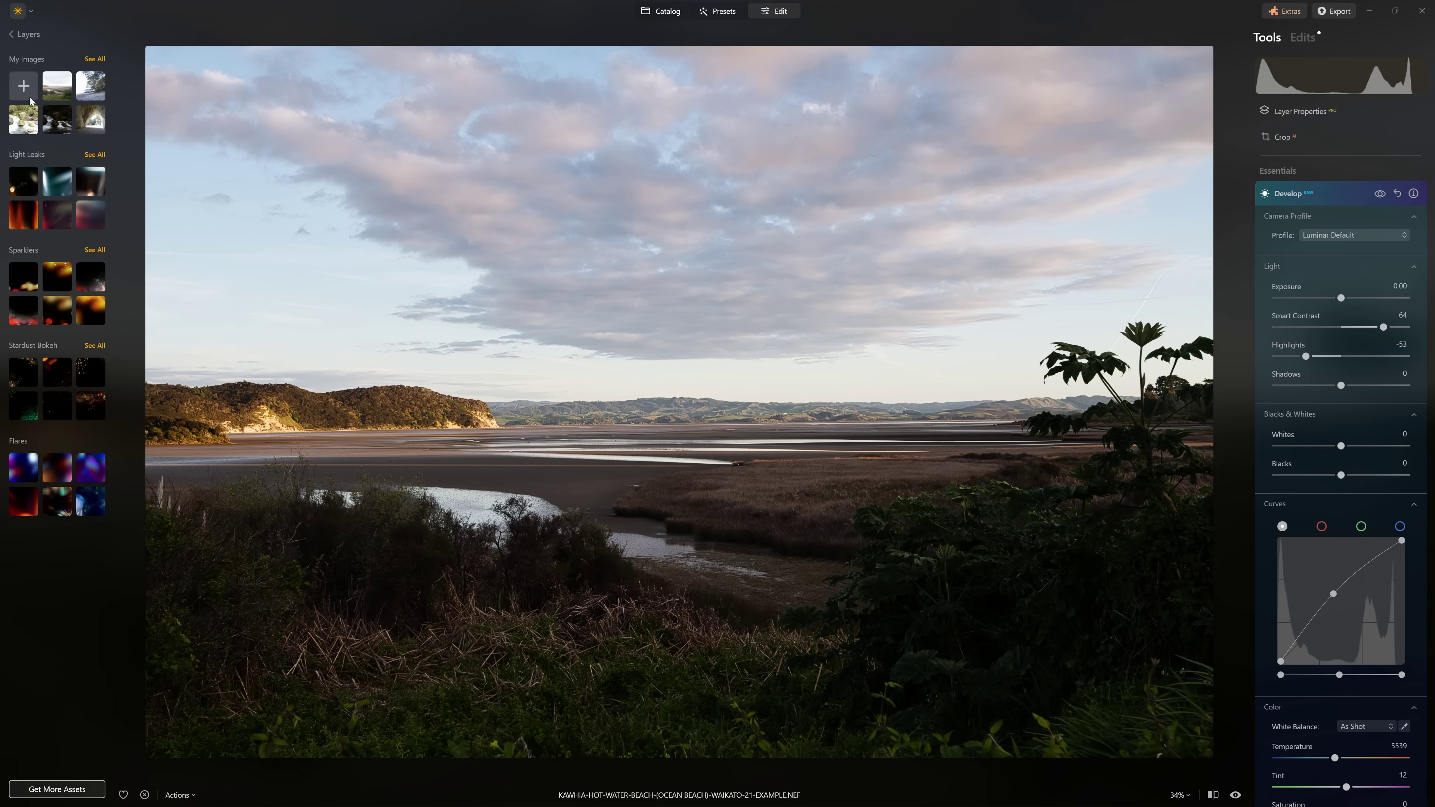
Add the bright estuary exposure as a layer at 100 opacity and pull its Highlights to -78.
{"action": "left_click", "coordinate": [57, 85]}
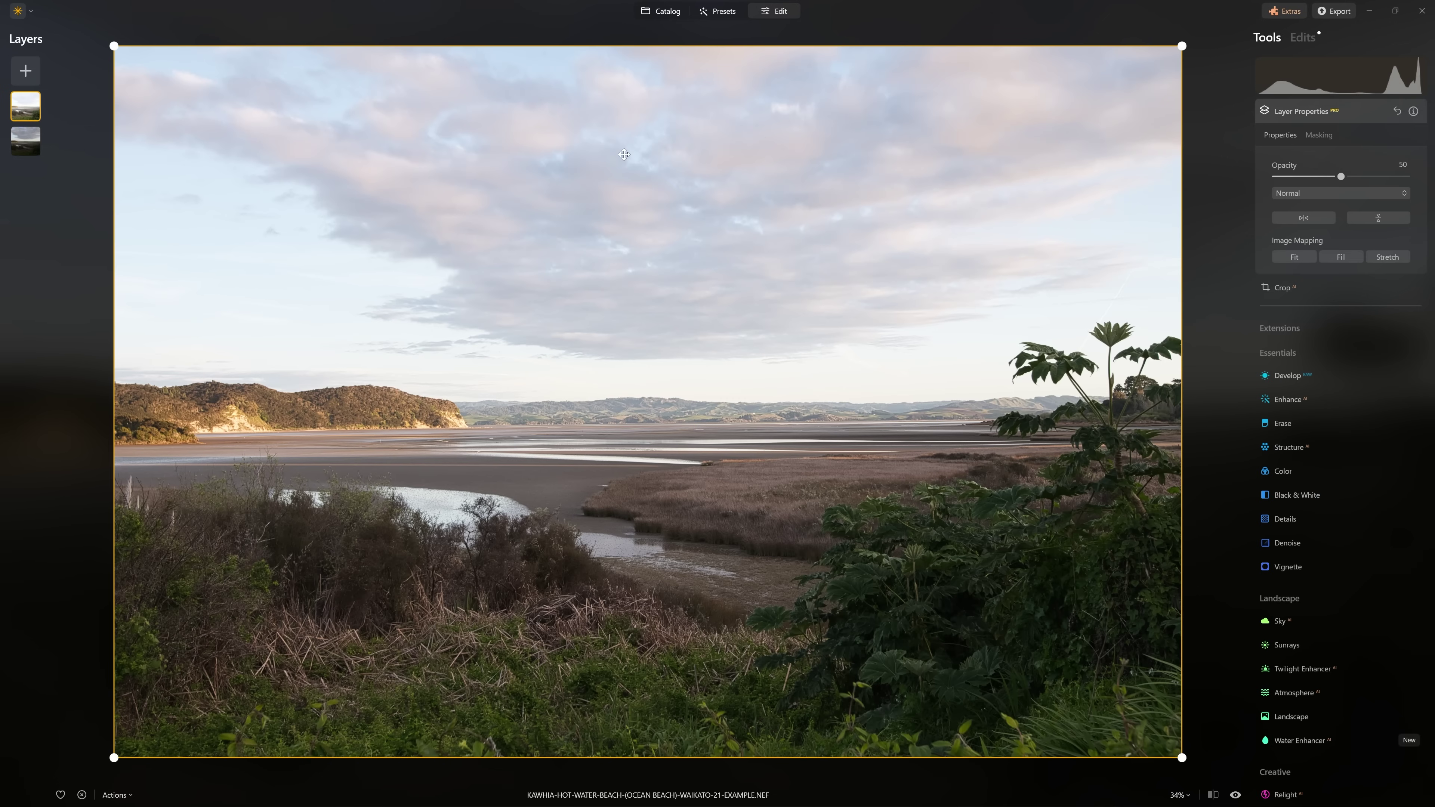
{"action": "left_click_drag", "start_coordinate": [1340, 177], "coordinate": [1429, 164]}
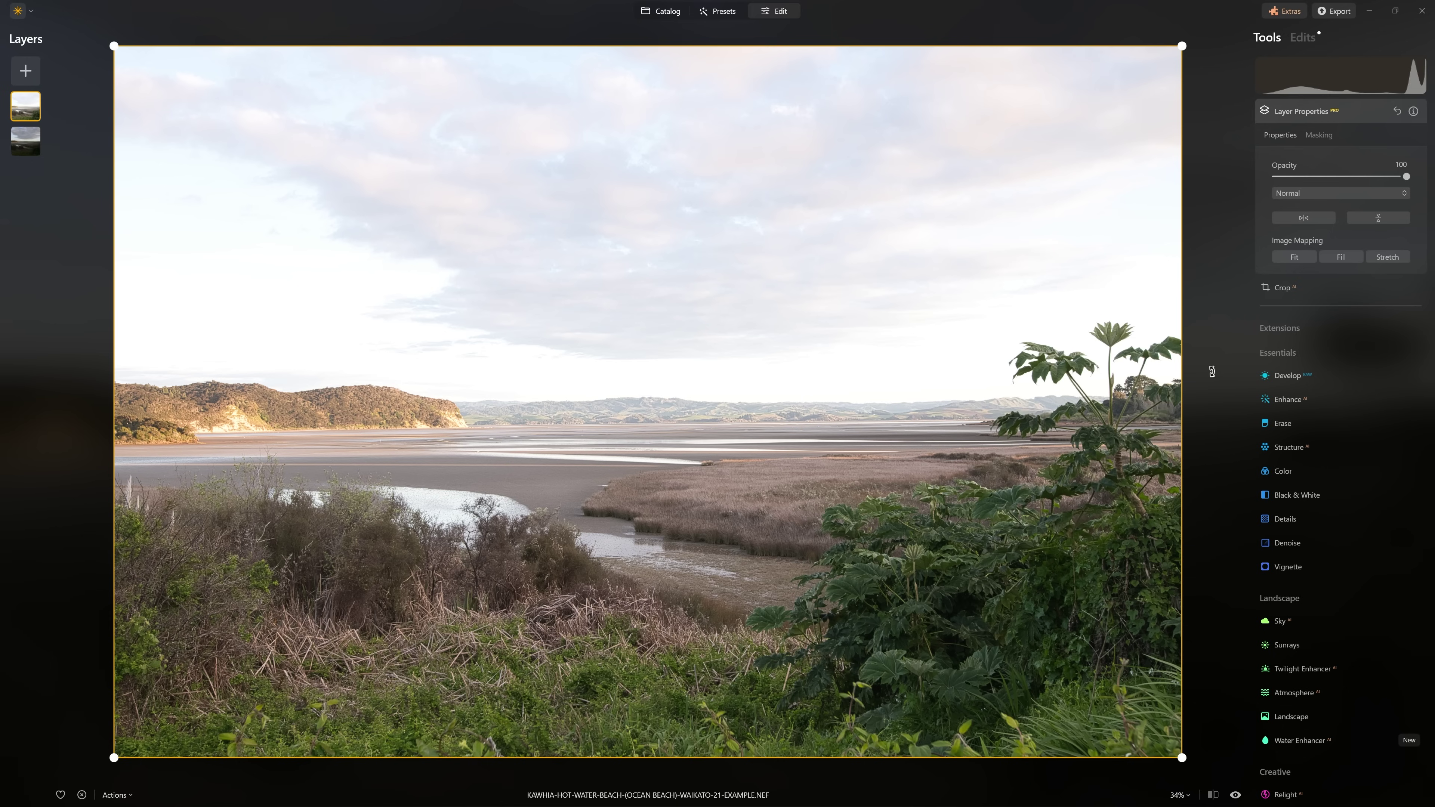
{"action": "left_click", "coordinate": [1287, 375]}
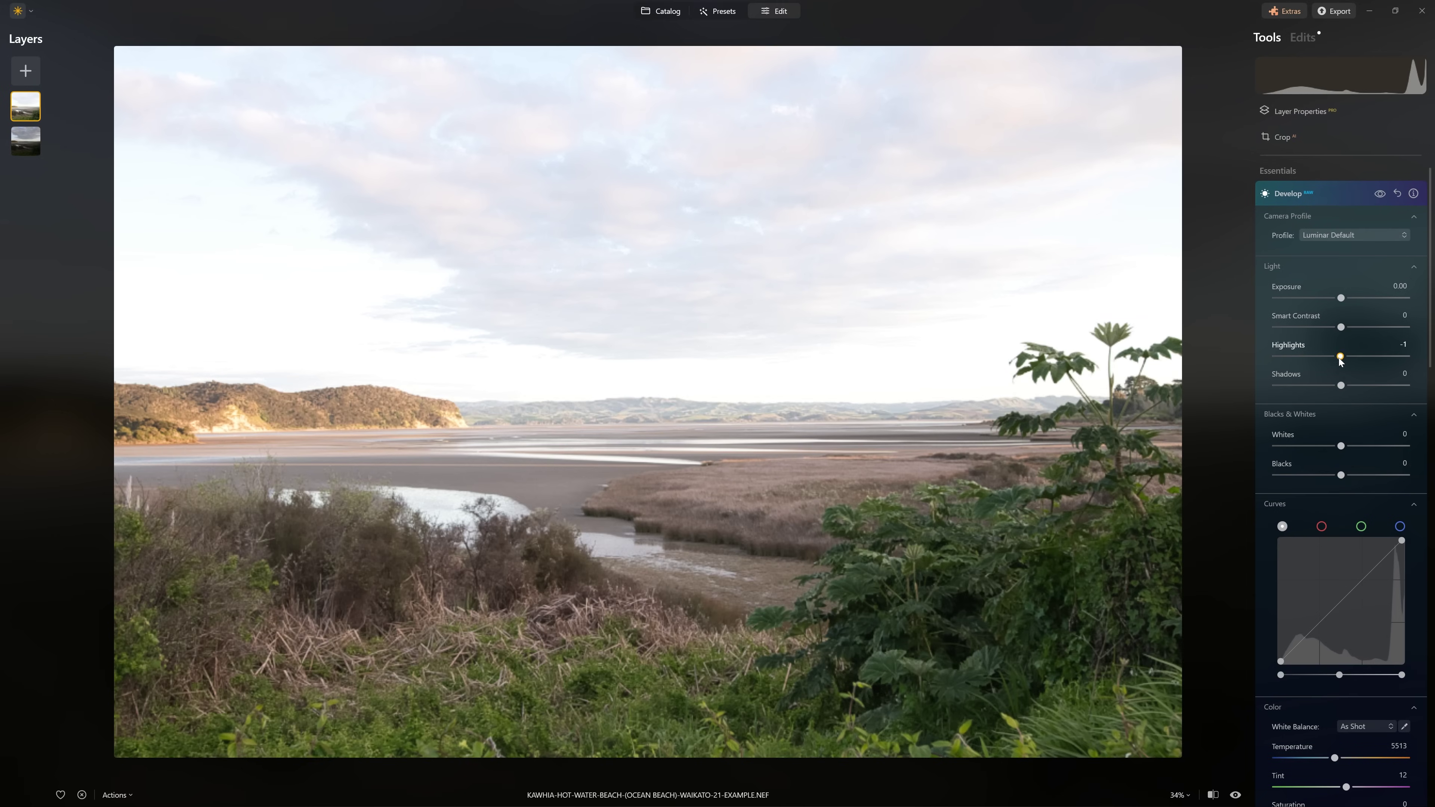
{"action": "left_click_drag", "start_coordinate": [1341, 358], "coordinate": [1299, 372]}
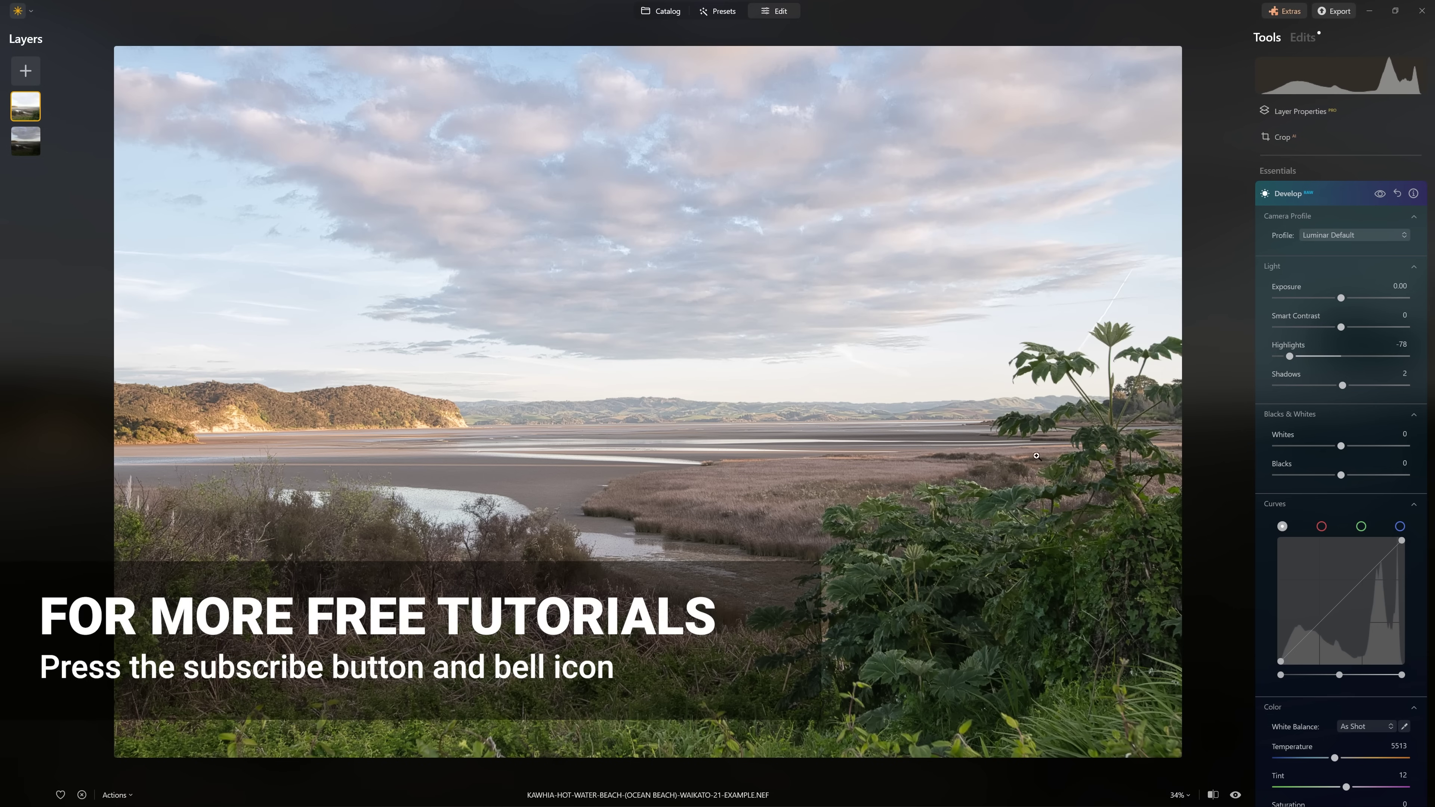
{"action": "right_click", "coordinate": [33, 117]}
Hide and show the bright top layer twice to compare, leaving it visible.
{"action": "left_click", "coordinate": [37, 128]}
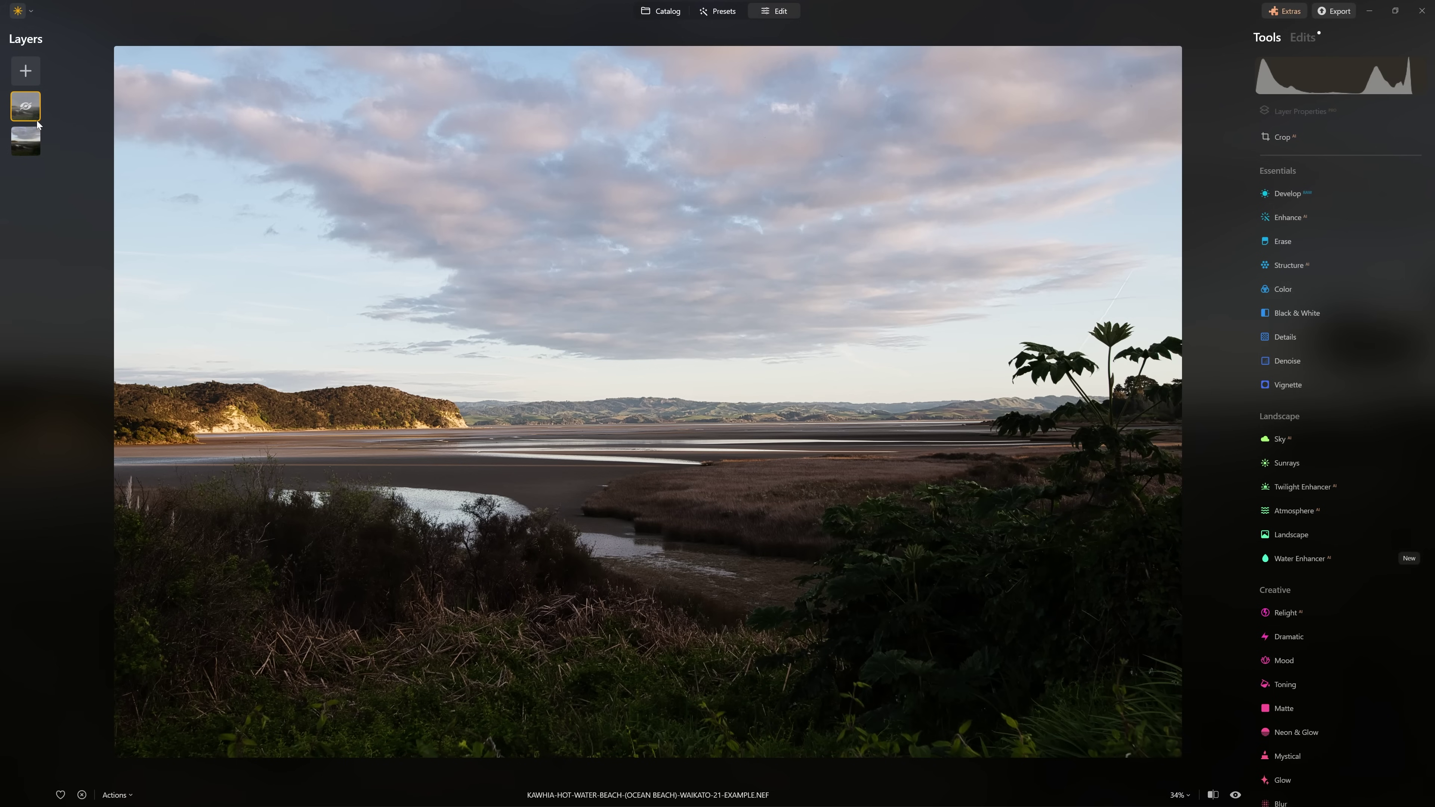
{"action": "right_click", "coordinate": [31, 111]}
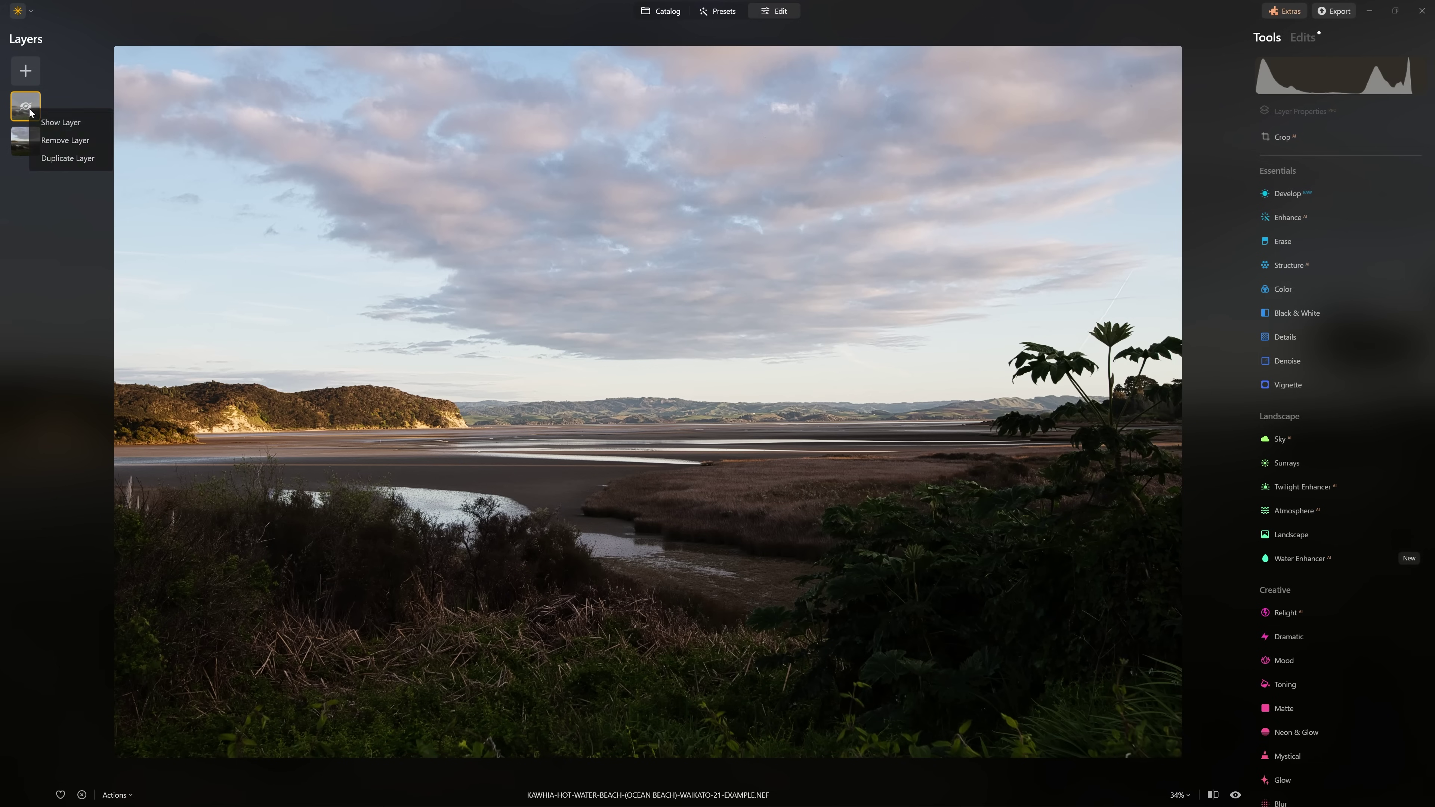
{"action": "left_click", "coordinate": [42, 118]}
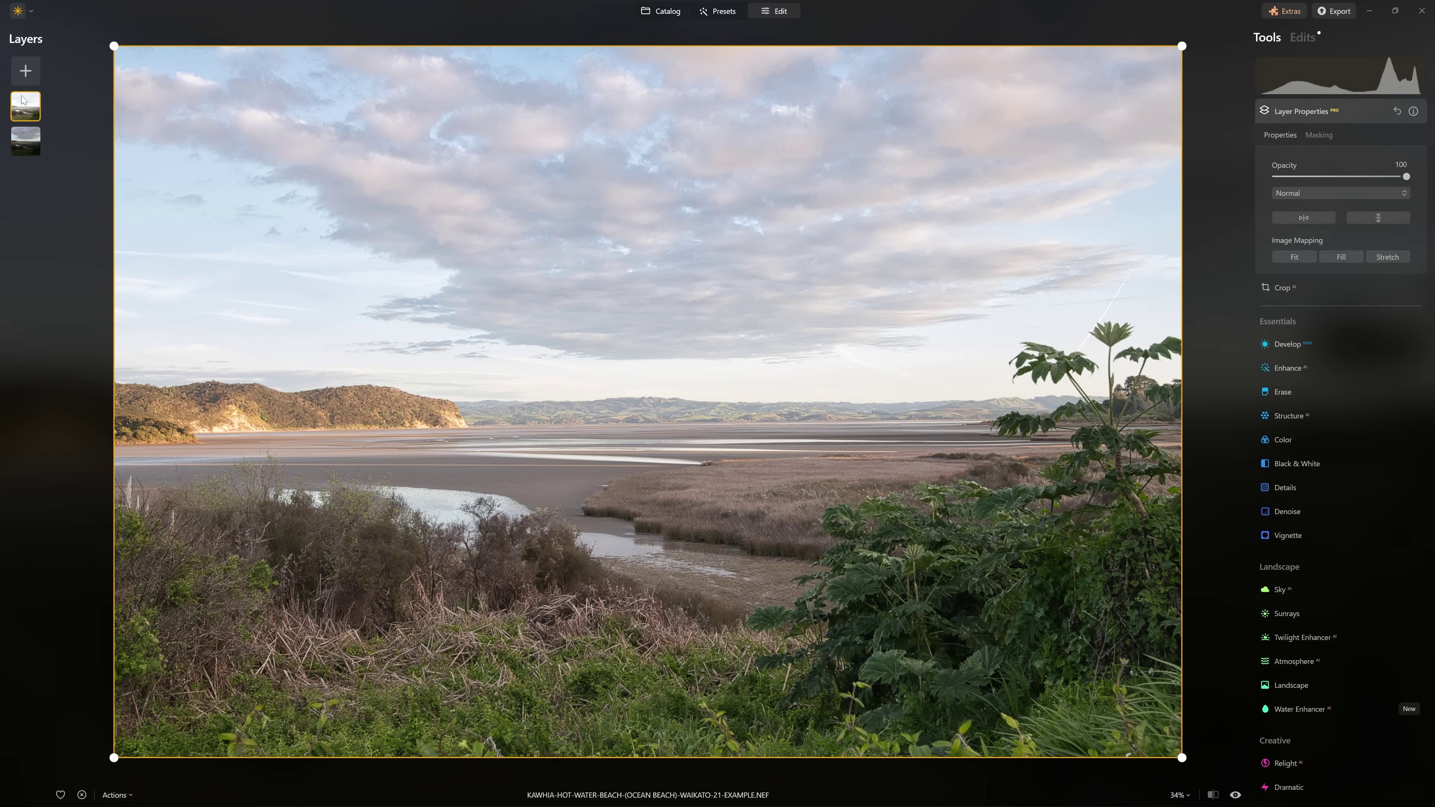
{"action": "right_click", "coordinate": [23, 100]}
{"action": "left_click", "coordinate": [32, 111]}
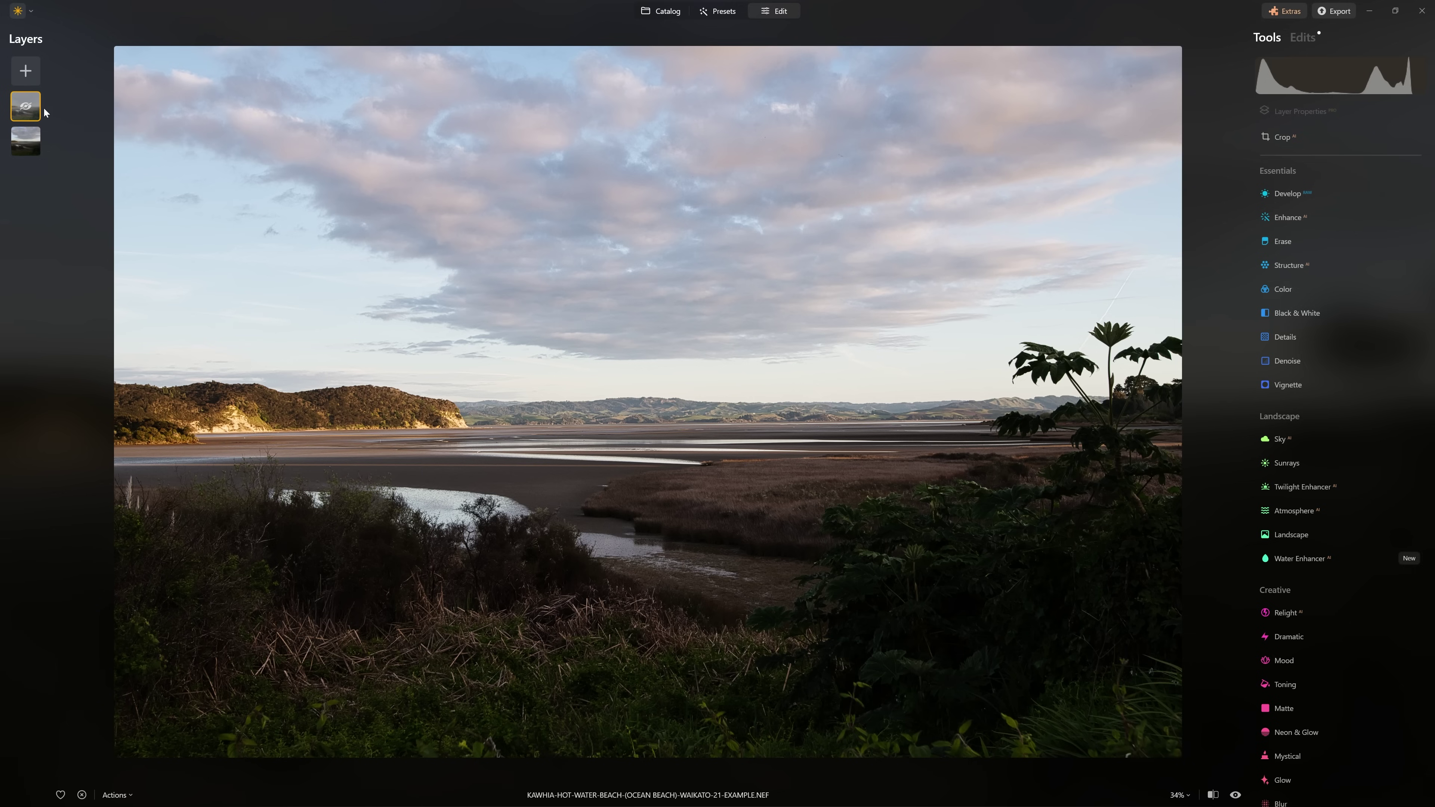
{"action": "right_click", "coordinate": [45, 113]}
{"action": "left_click", "coordinate": [56, 116]}
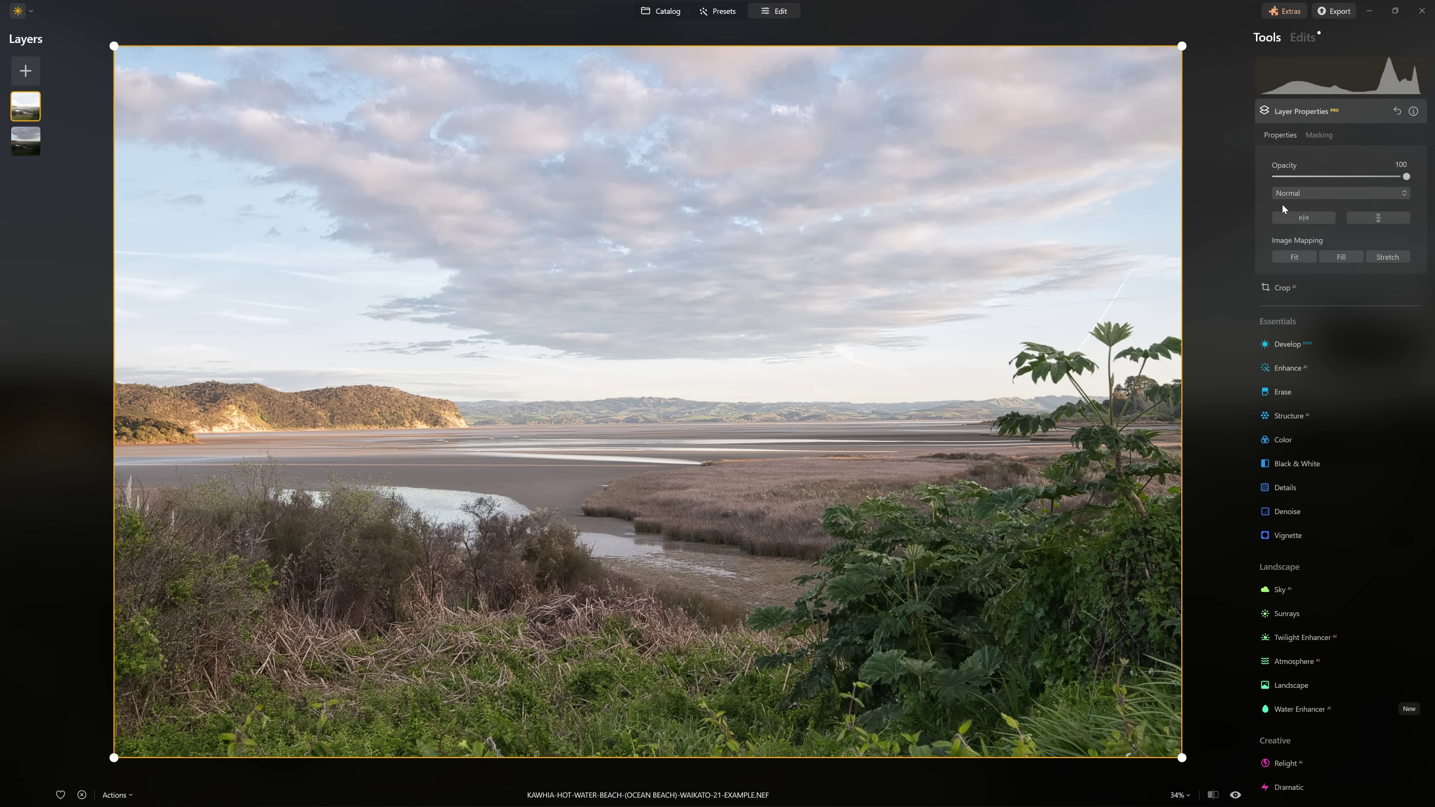
Create a luminosity mask on the top layer, remove the falloff and widen its range over the foreground.
{"action": "left_click", "coordinate": [1320, 135]}
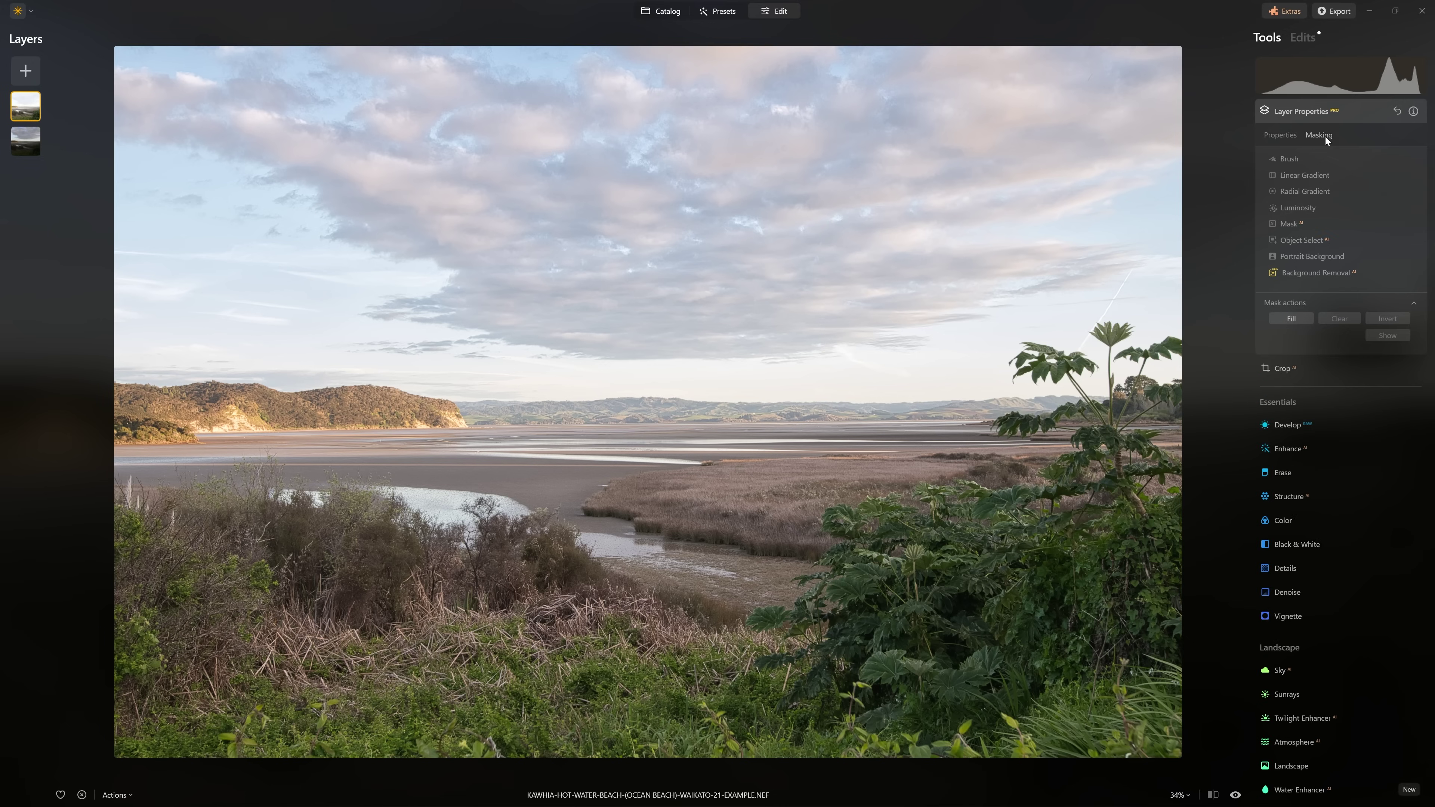
{"action": "left_click", "coordinate": [1311, 211]}
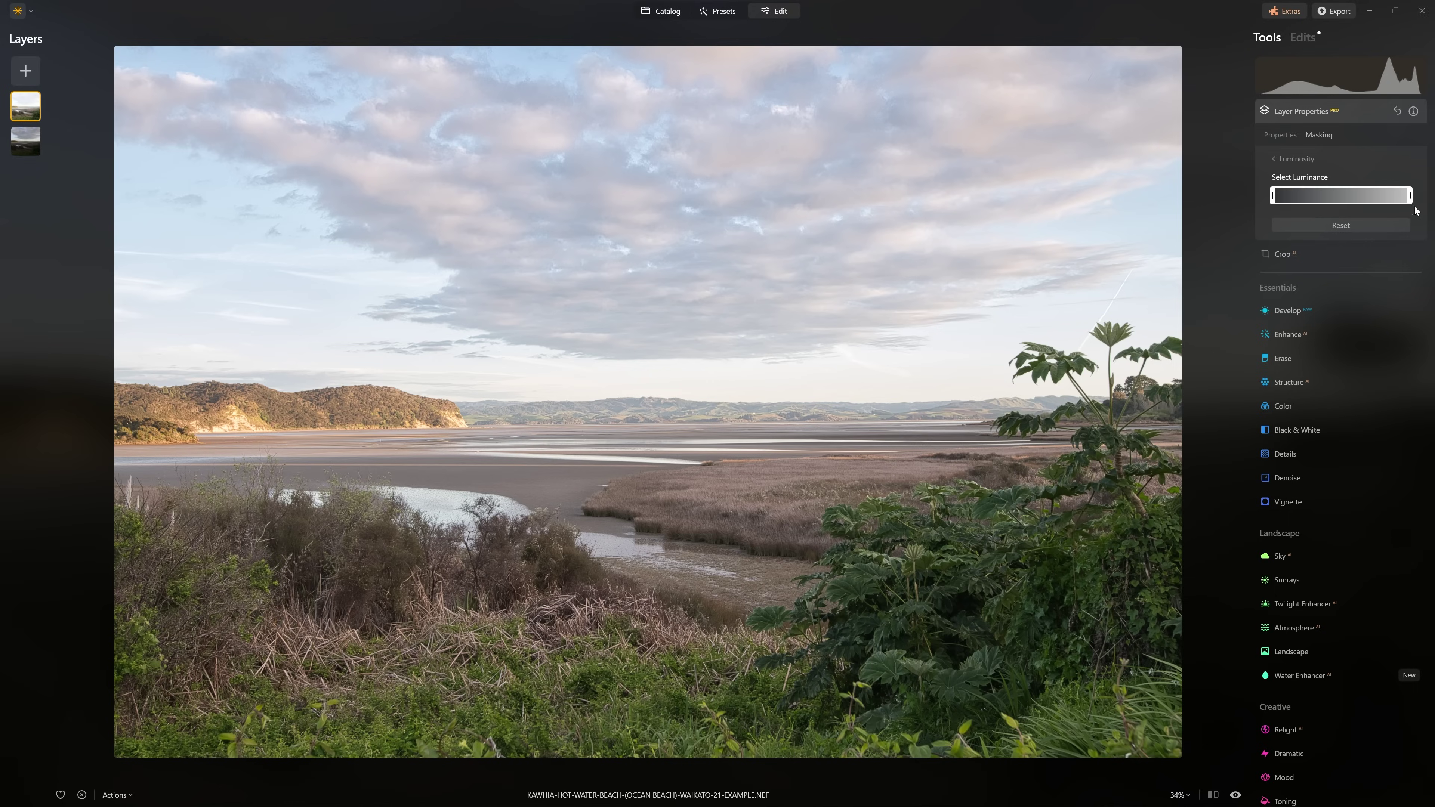
{"action": "left_click_drag", "start_coordinate": [1278, 196], "coordinate": [1314, 197]}
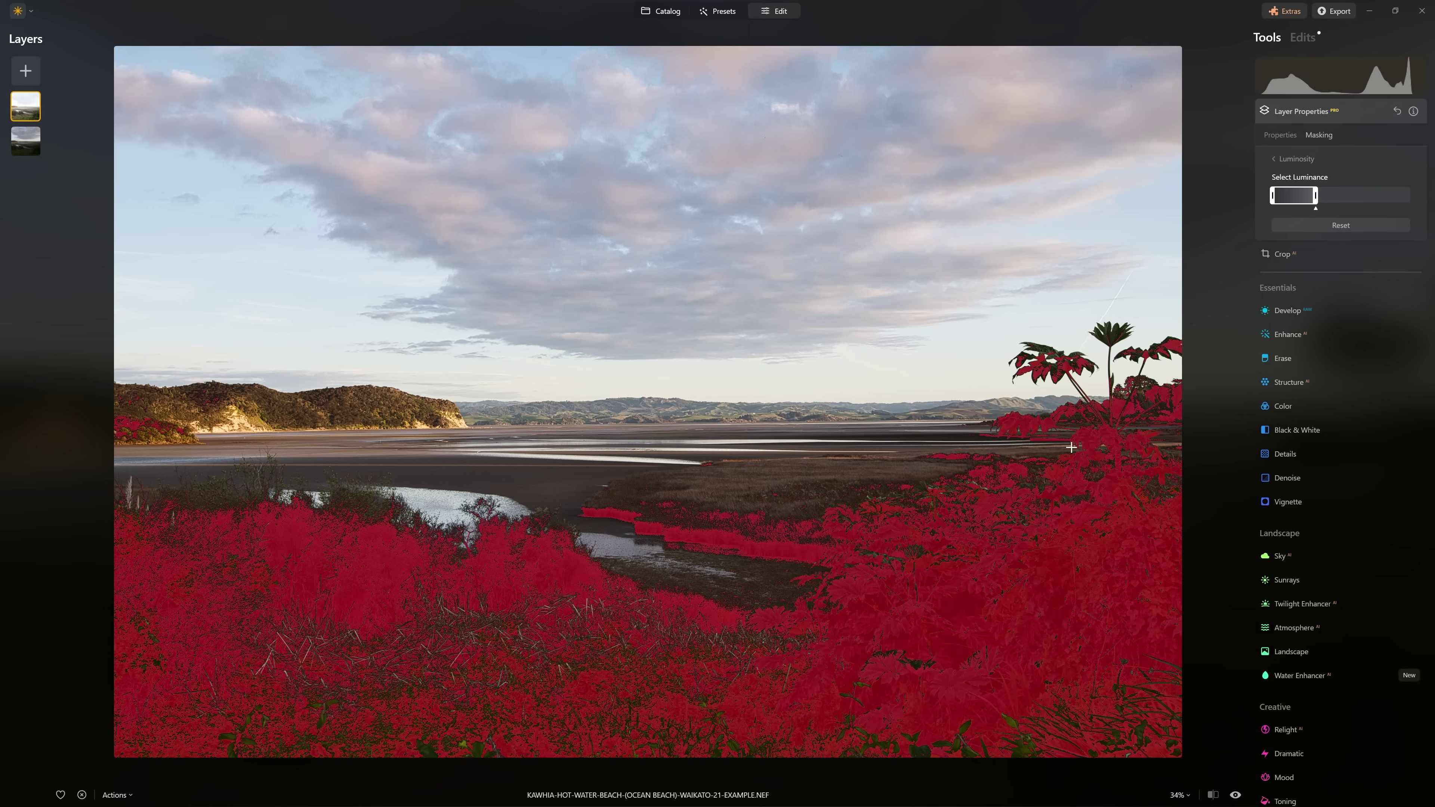
{"action": "left_click_drag", "start_coordinate": [1299, 199], "coordinate": [1368, 203]}
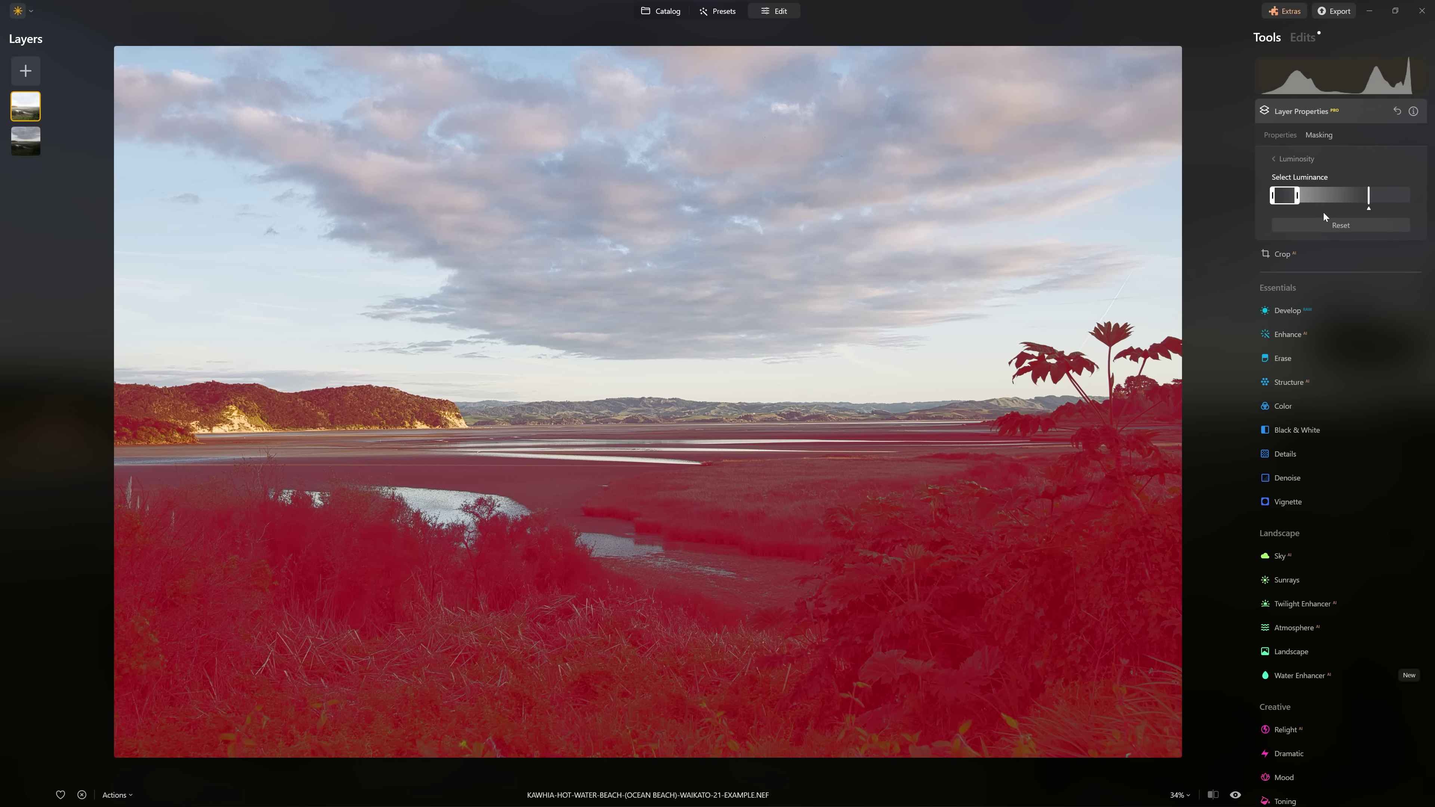
{"action": "double_click", "coordinate": [1369, 208]}
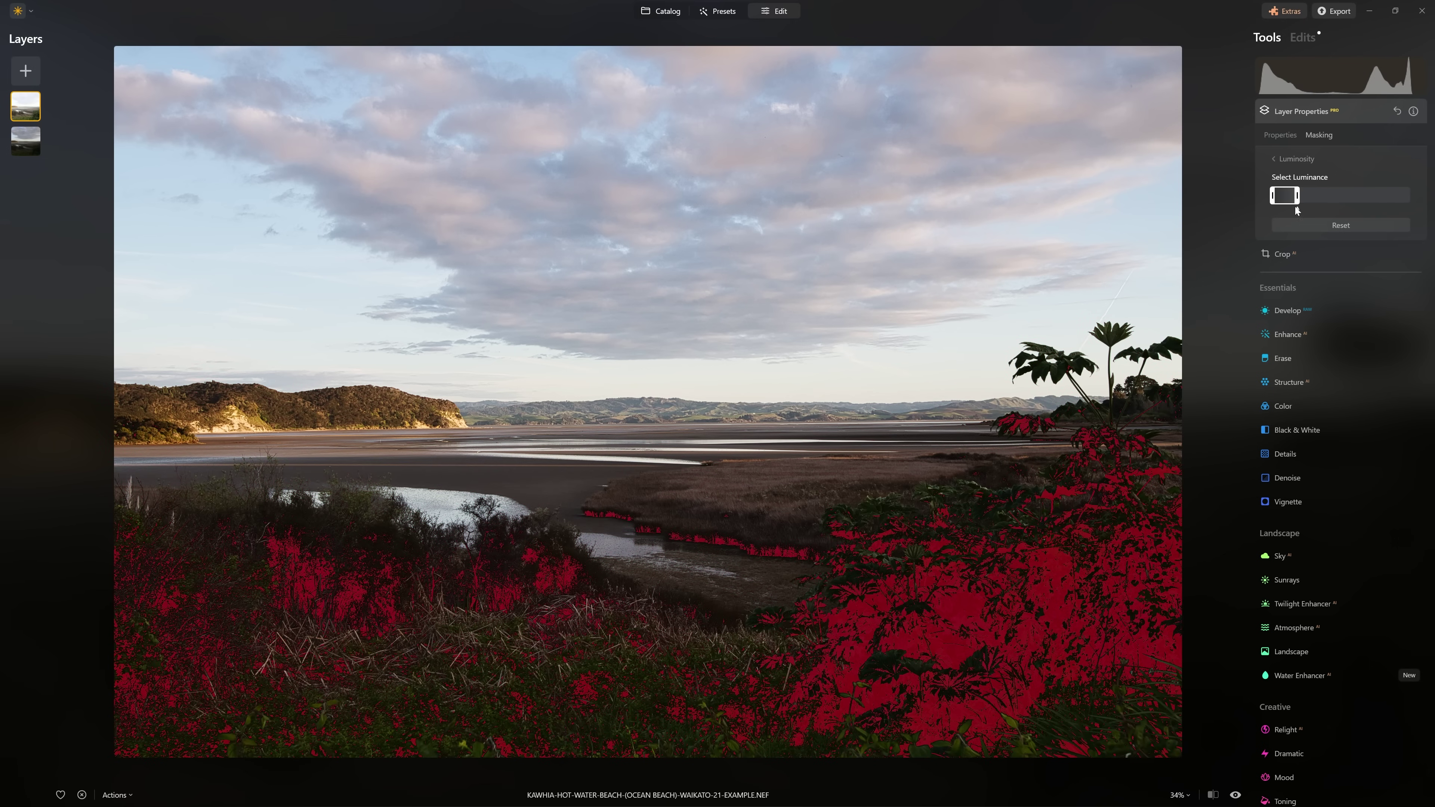
{"action": "left_click_drag", "start_coordinate": [1298, 198], "coordinate": [1319, 196]}
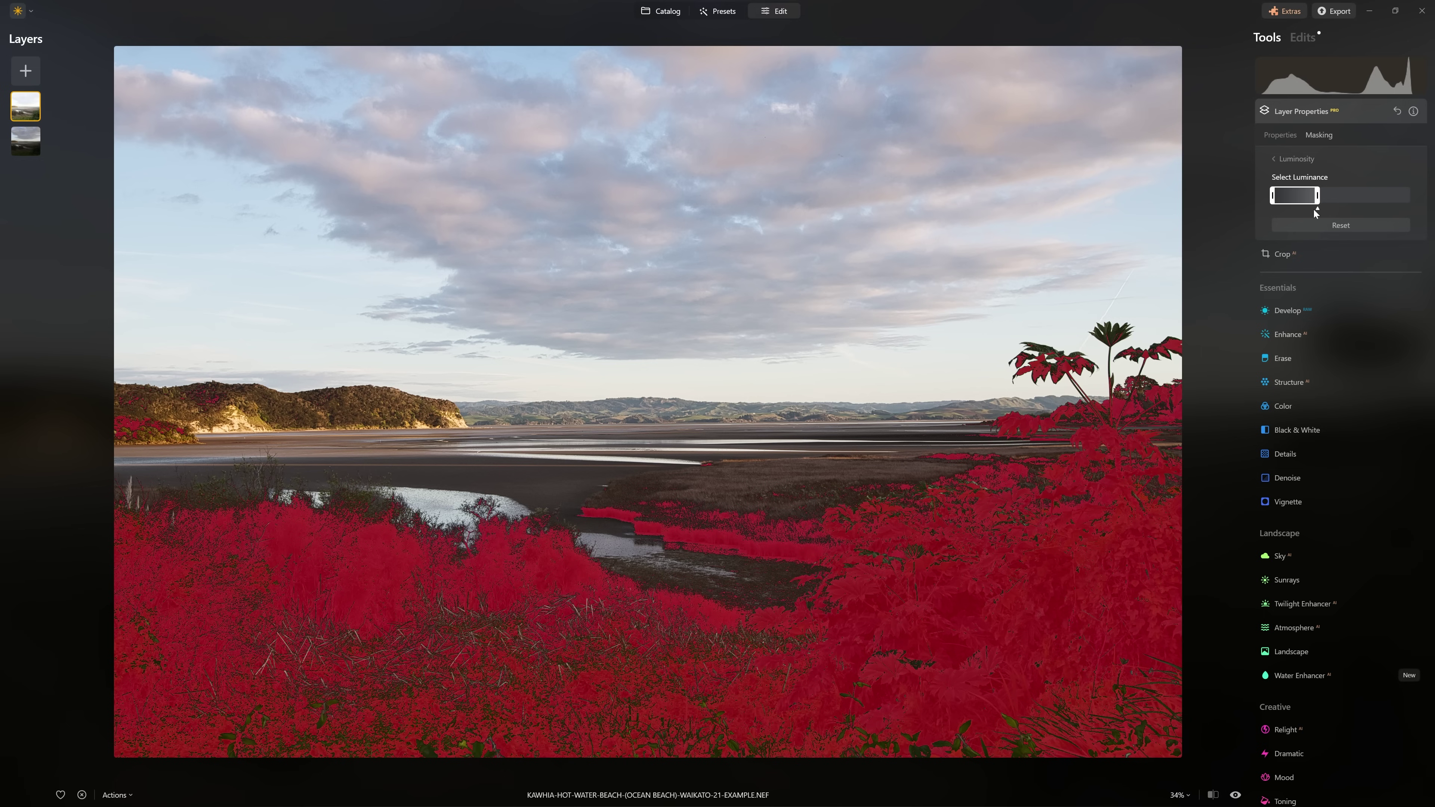
{"action": "left_click", "coordinate": [1312, 159]}
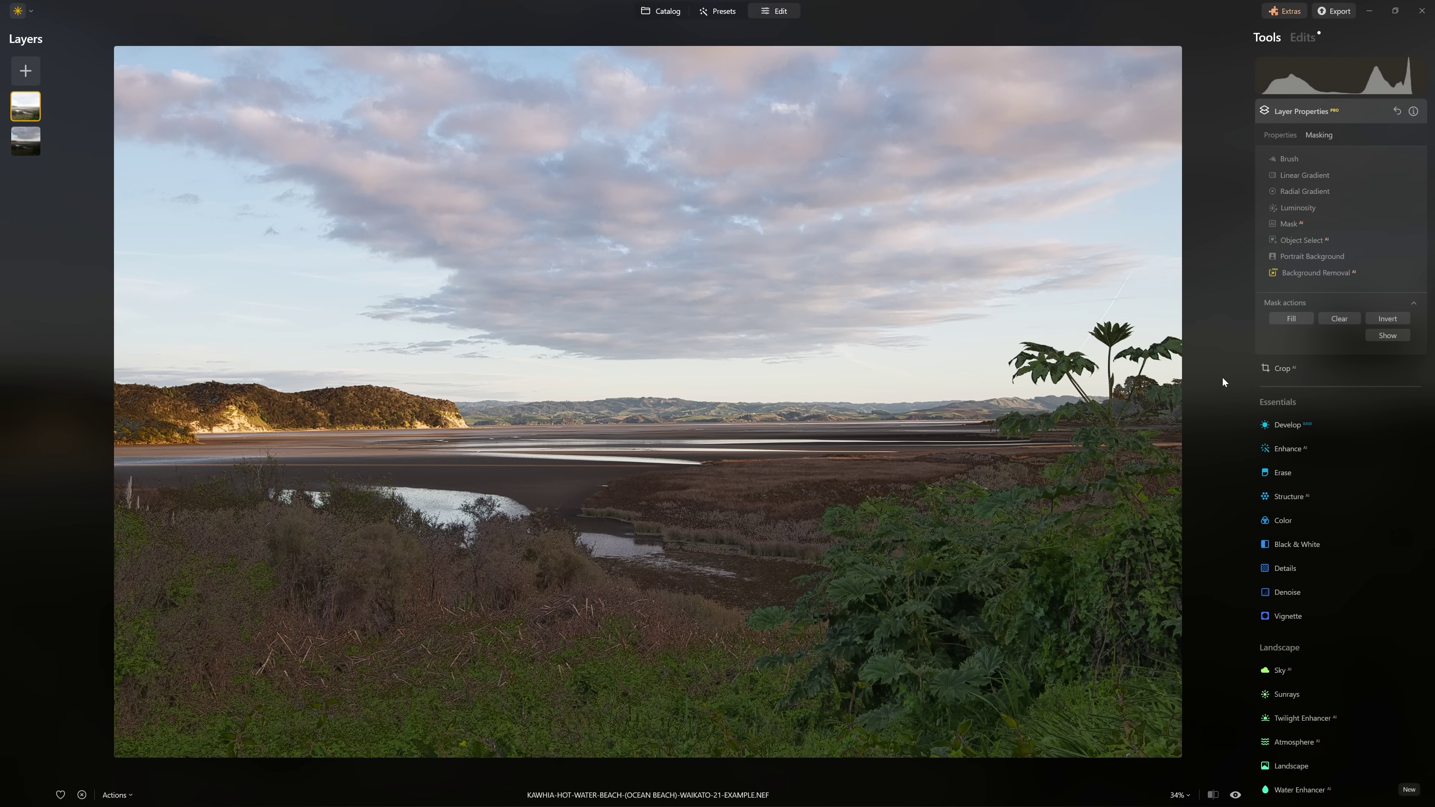
Zoom to 100% and pan down to inspect the tidal flats and foliage.
{"action": "left_click", "coordinate": [1063, 350]}
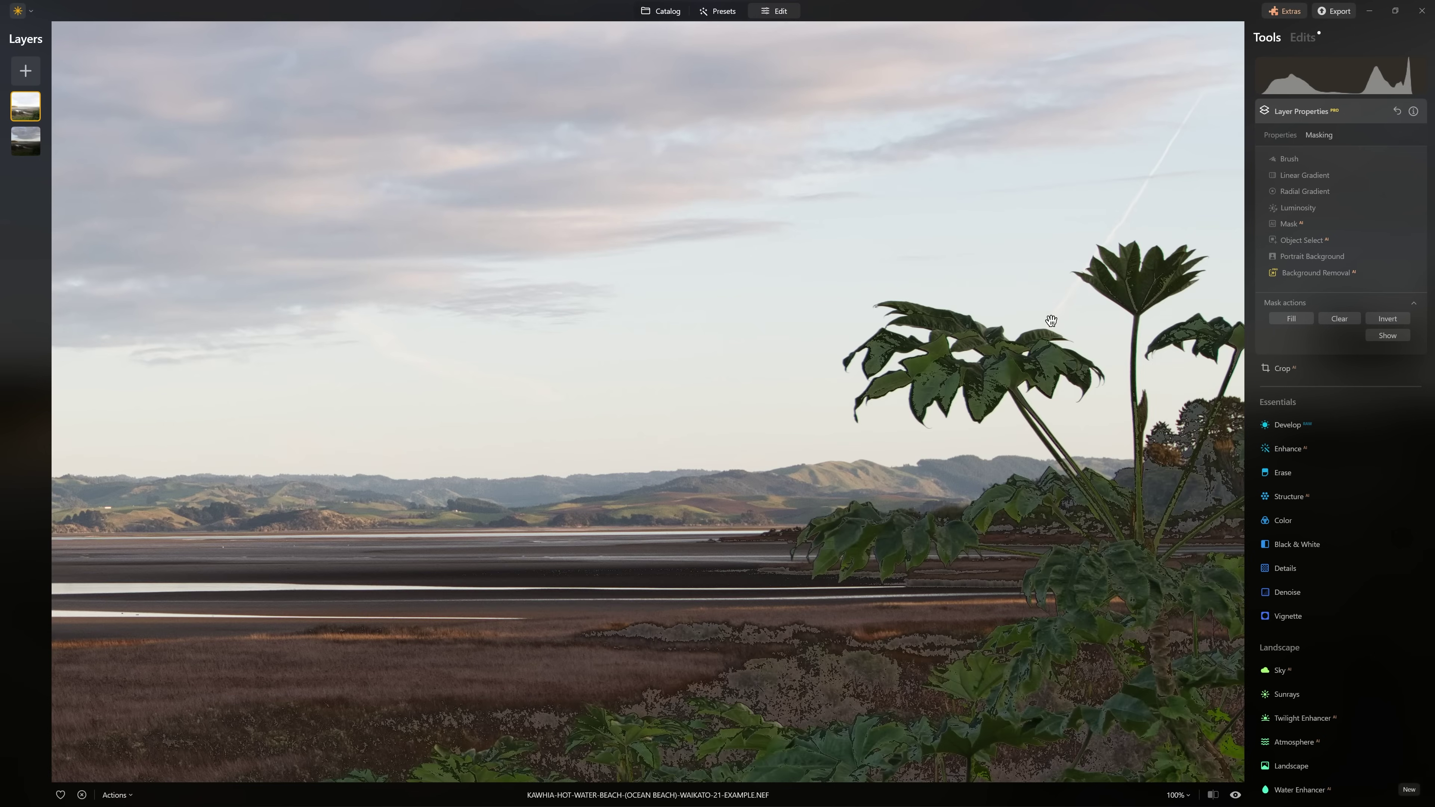
{"action": "left_click_drag", "start_coordinate": [716, 680], "coordinate": [976, 269]}
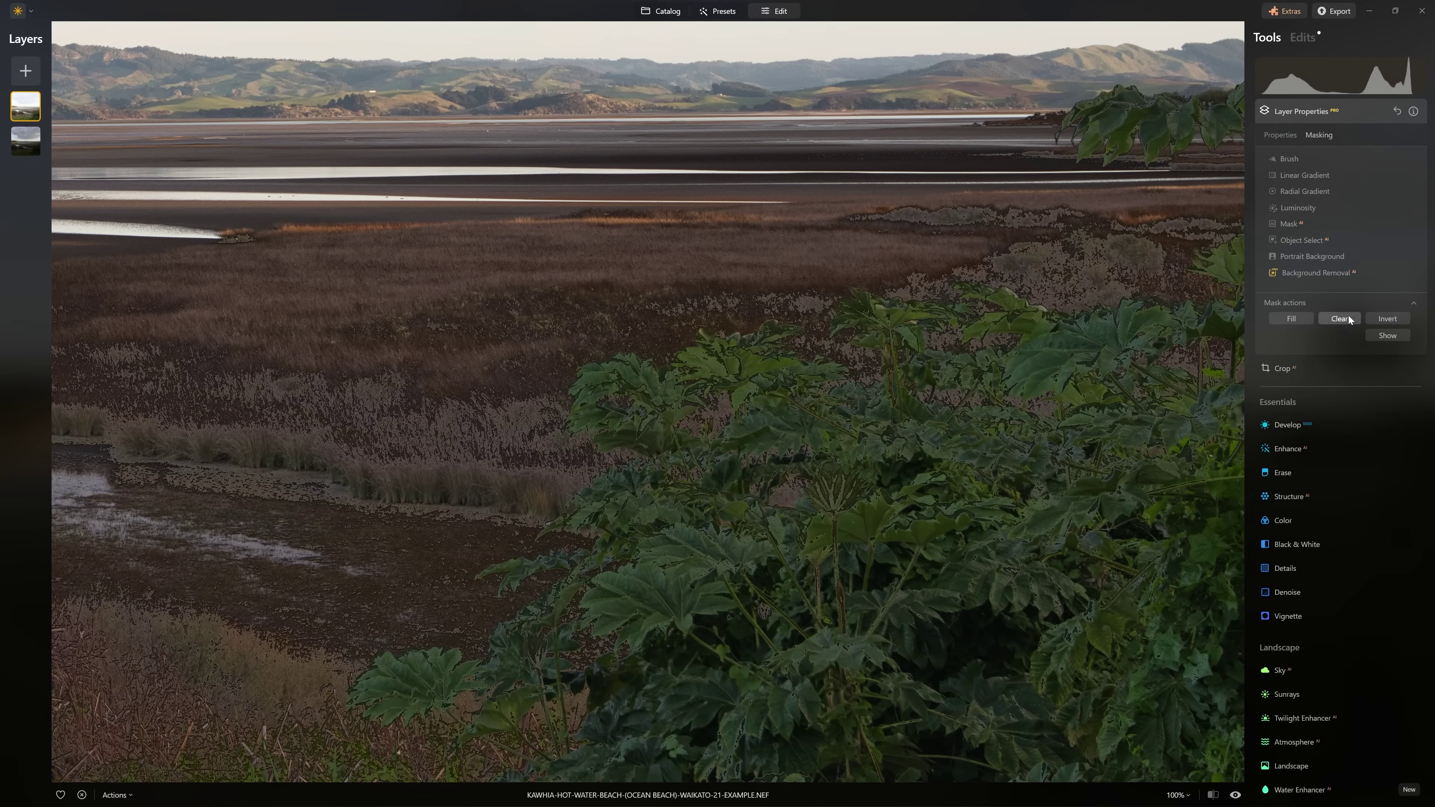
{"action": "left_click", "coordinate": [1322, 319]}
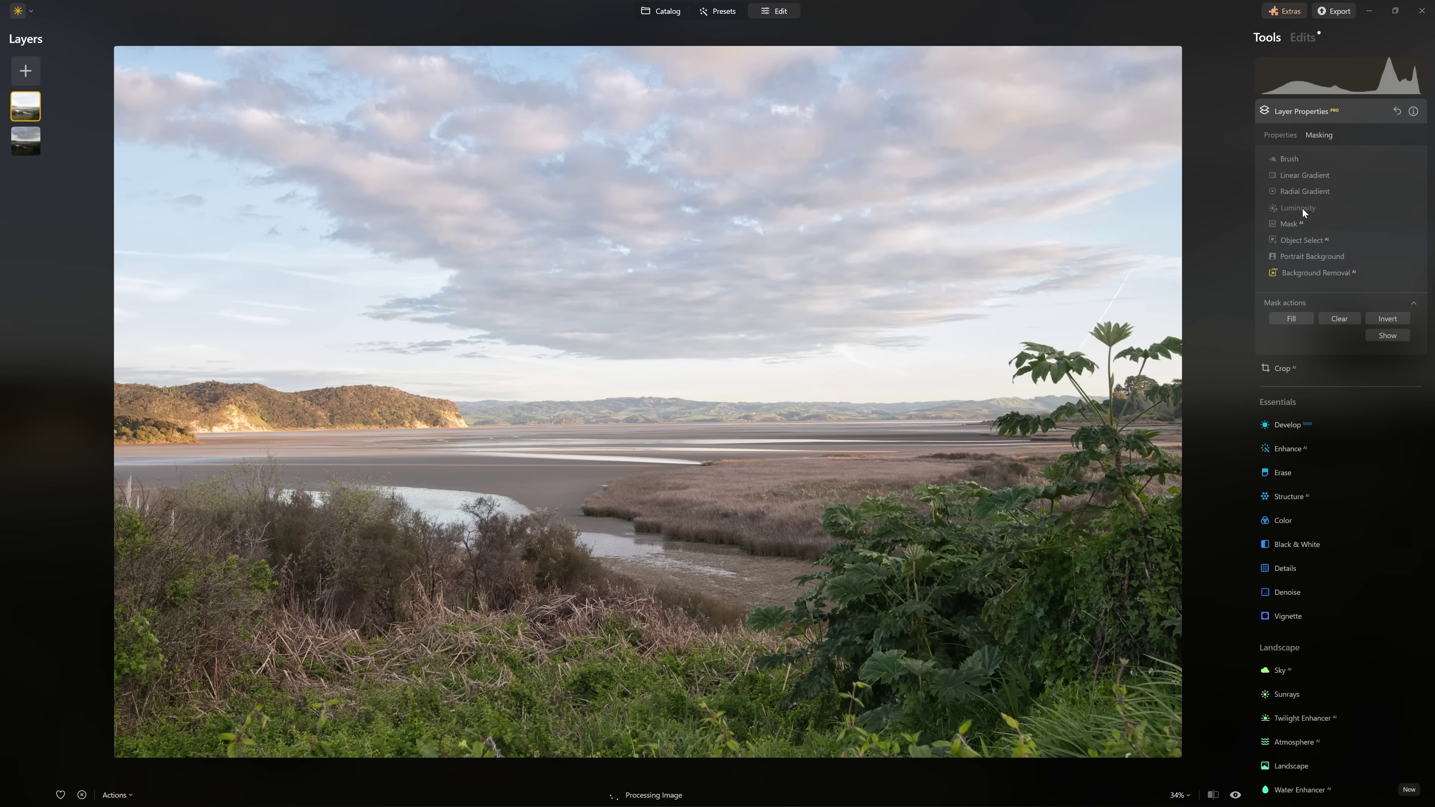
Rebuild the luminosity mask limited to darker land tones with a soft falloff, sparing the sky.
{"action": "left_click", "coordinate": [1301, 207]}
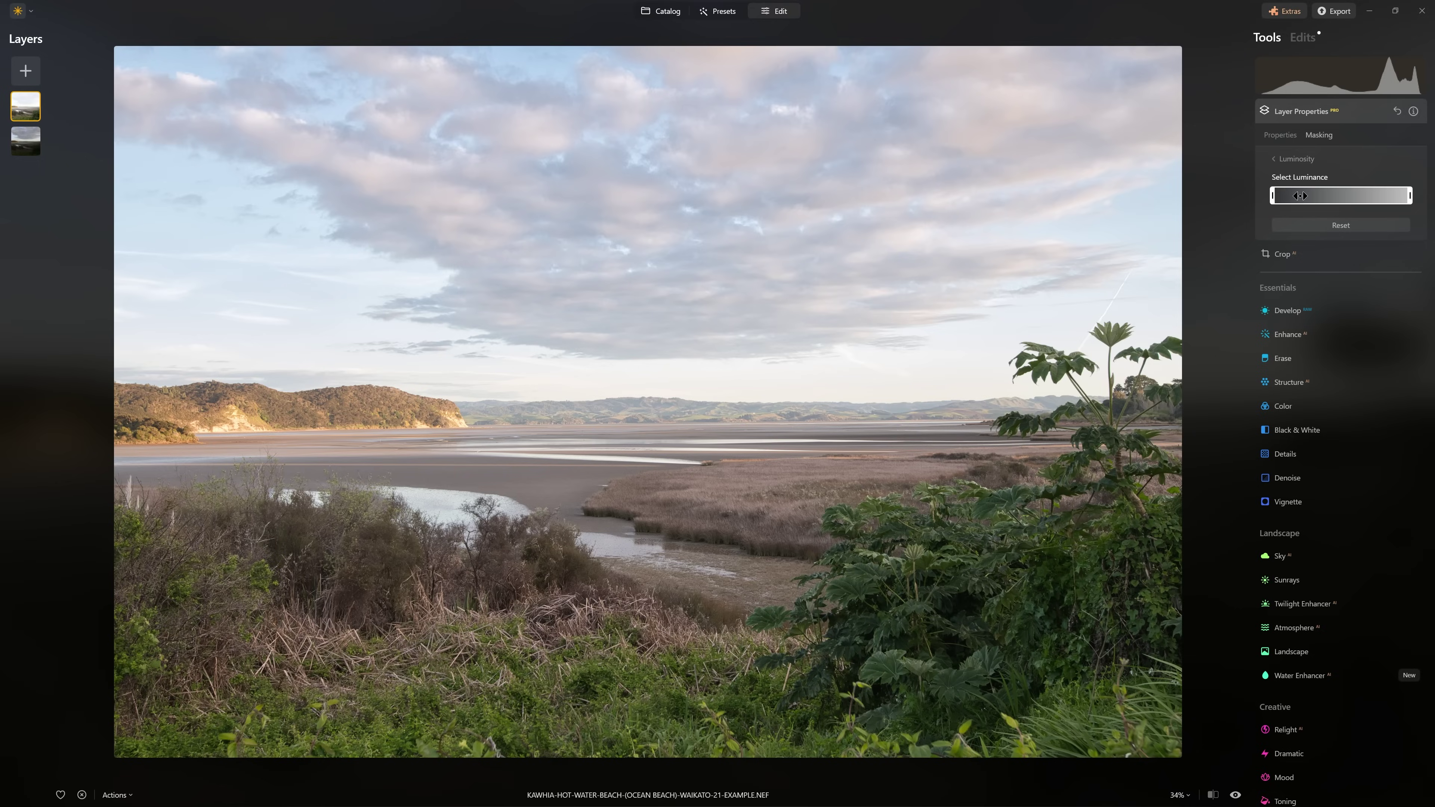
{"action": "left_click_drag", "start_coordinate": [1410, 196], "coordinate": [1306, 200]}
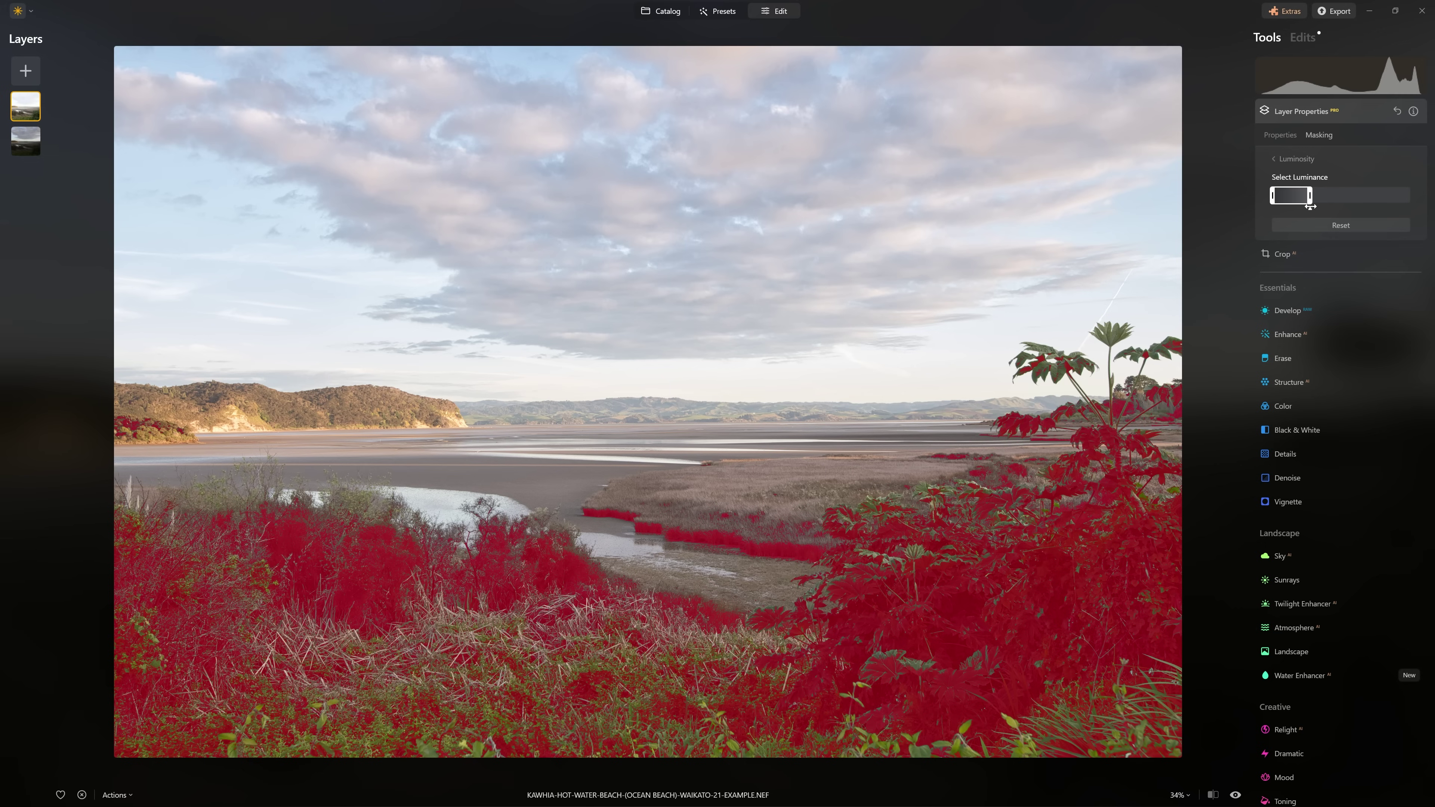
{"action": "left_click_drag", "start_coordinate": [1314, 210], "coordinate": [1415, 214]}
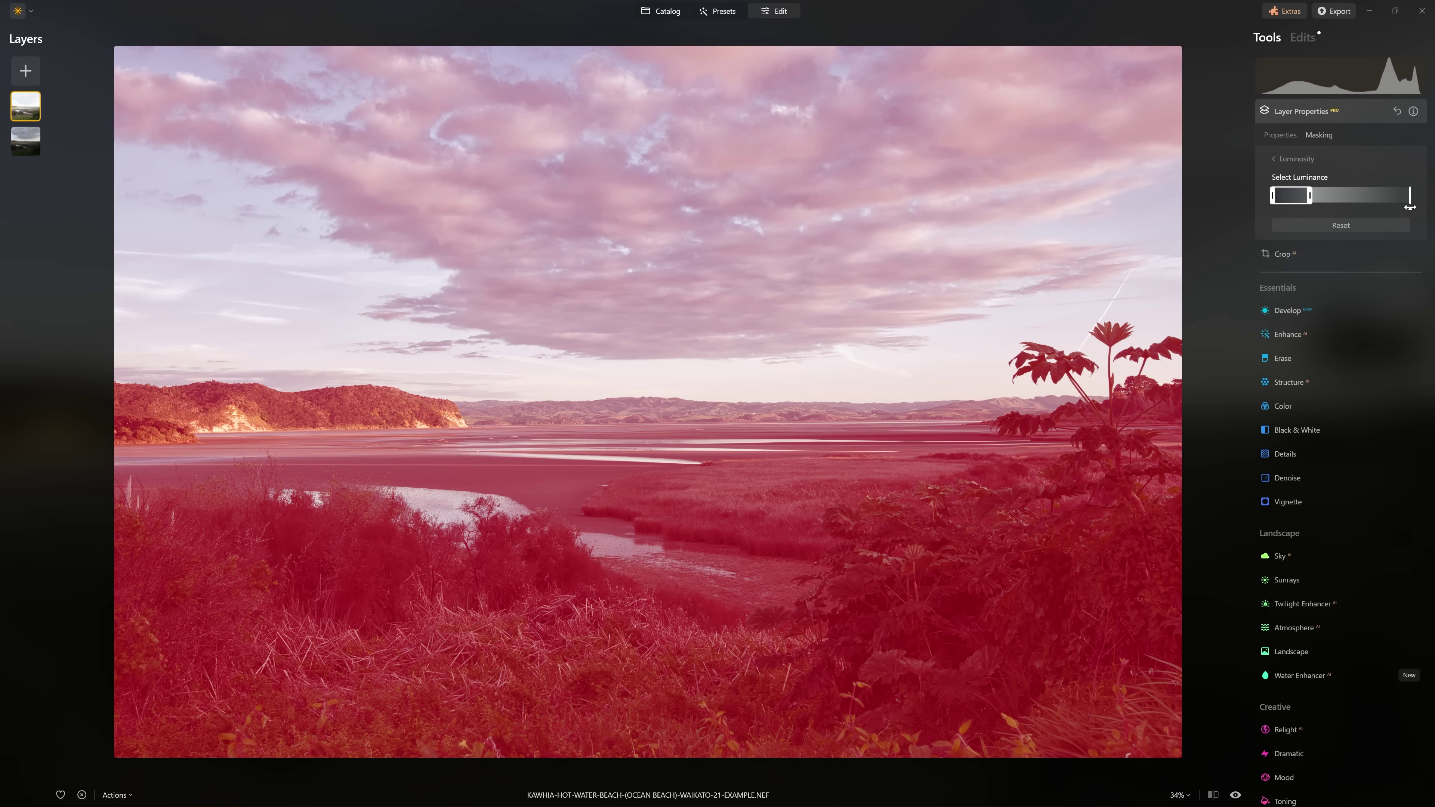
{"action": "left_click_drag", "start_coordinate": [1410, 207], "coordinate": [1374, 210]}
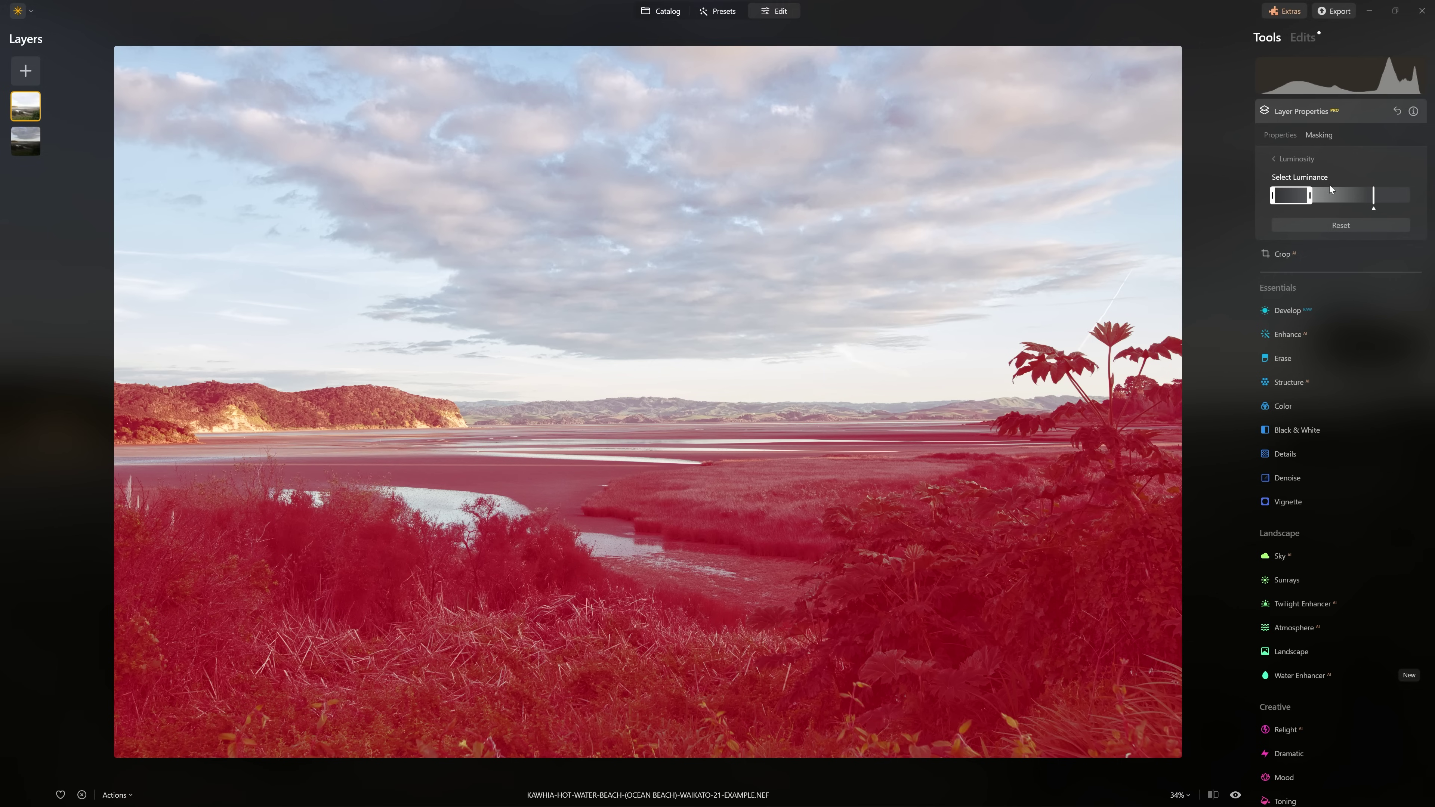
{"action": "left_click", "coordinate": [1316, 159]}
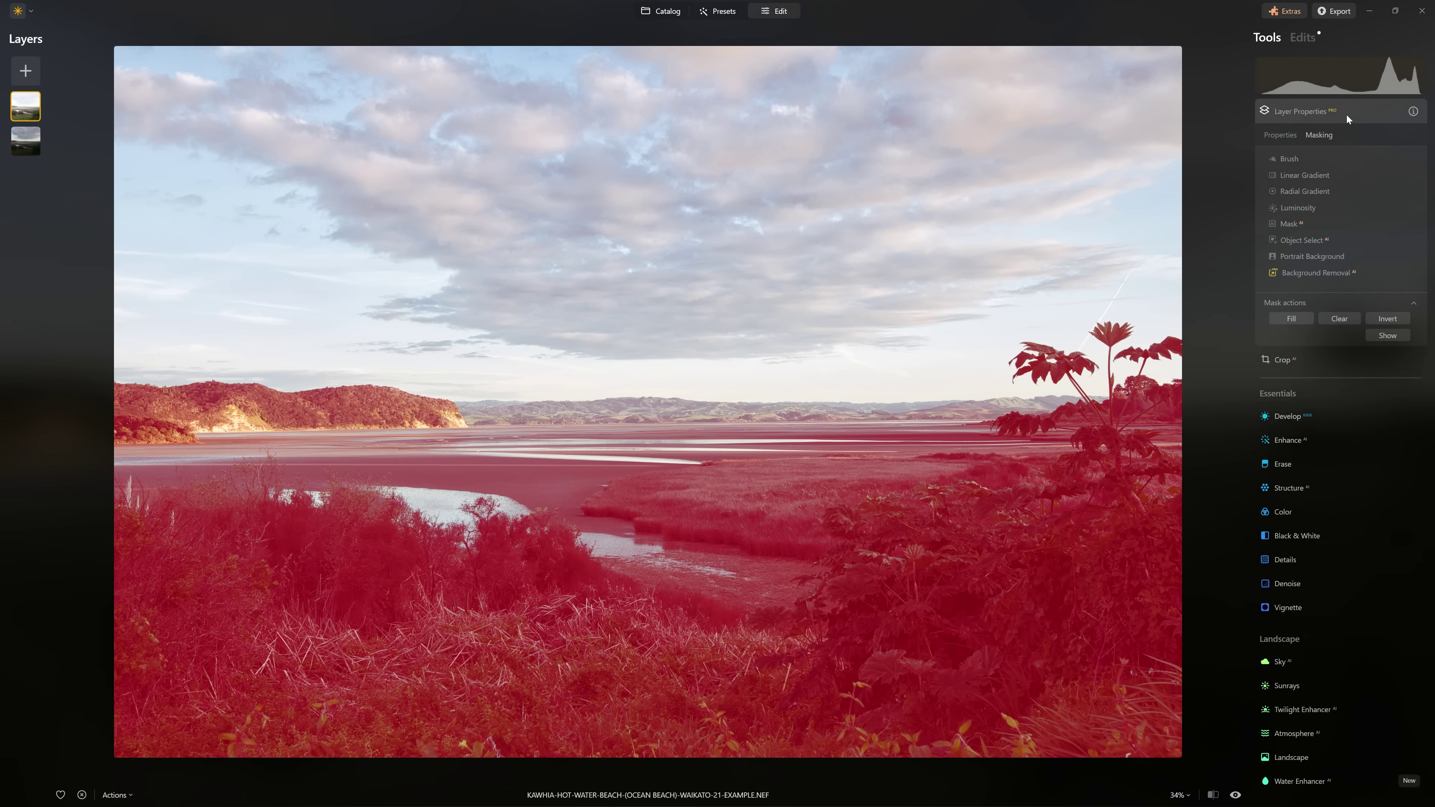
{"action": "left_click", "coordinate": [1293, 111]}
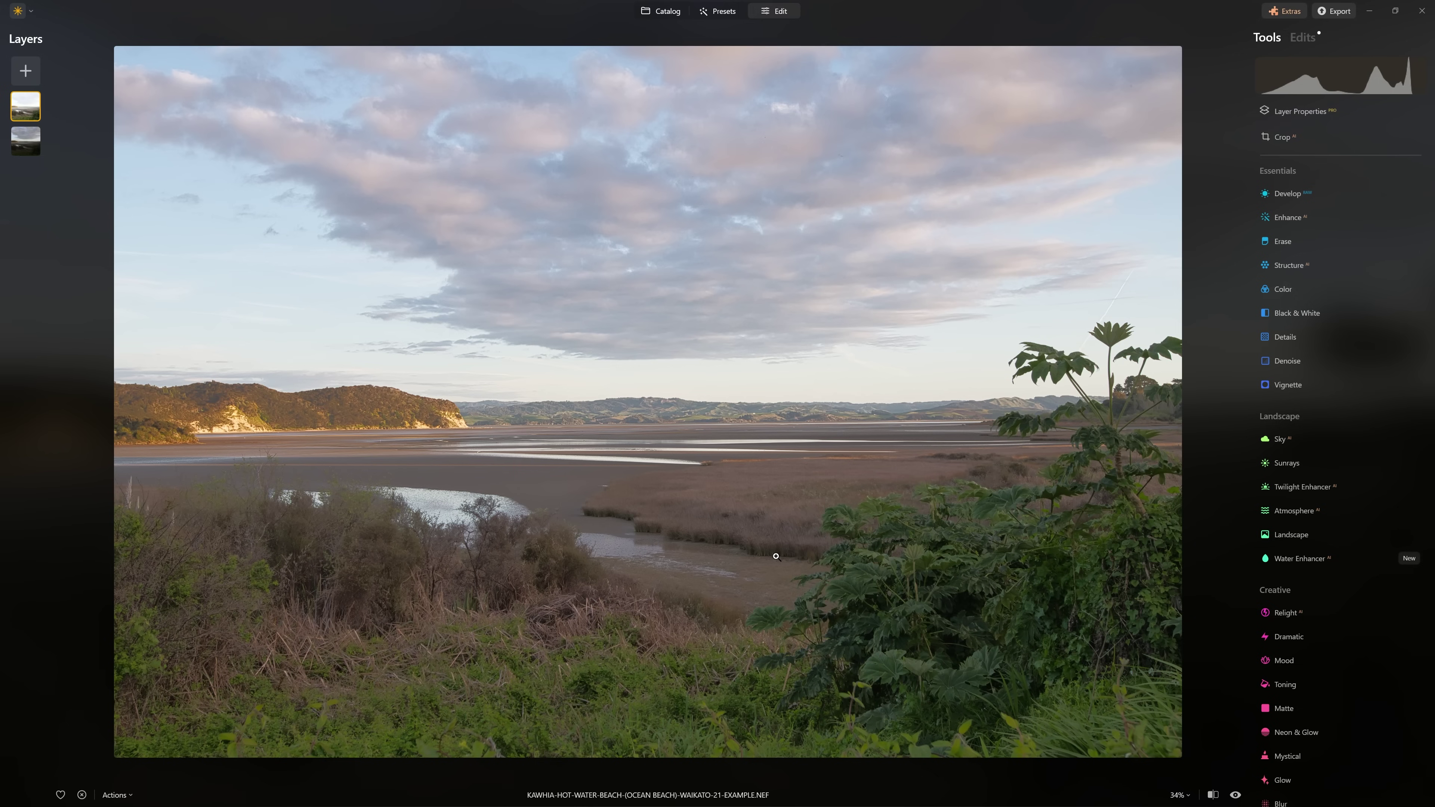
{"action": "key", "text": "backslash"}
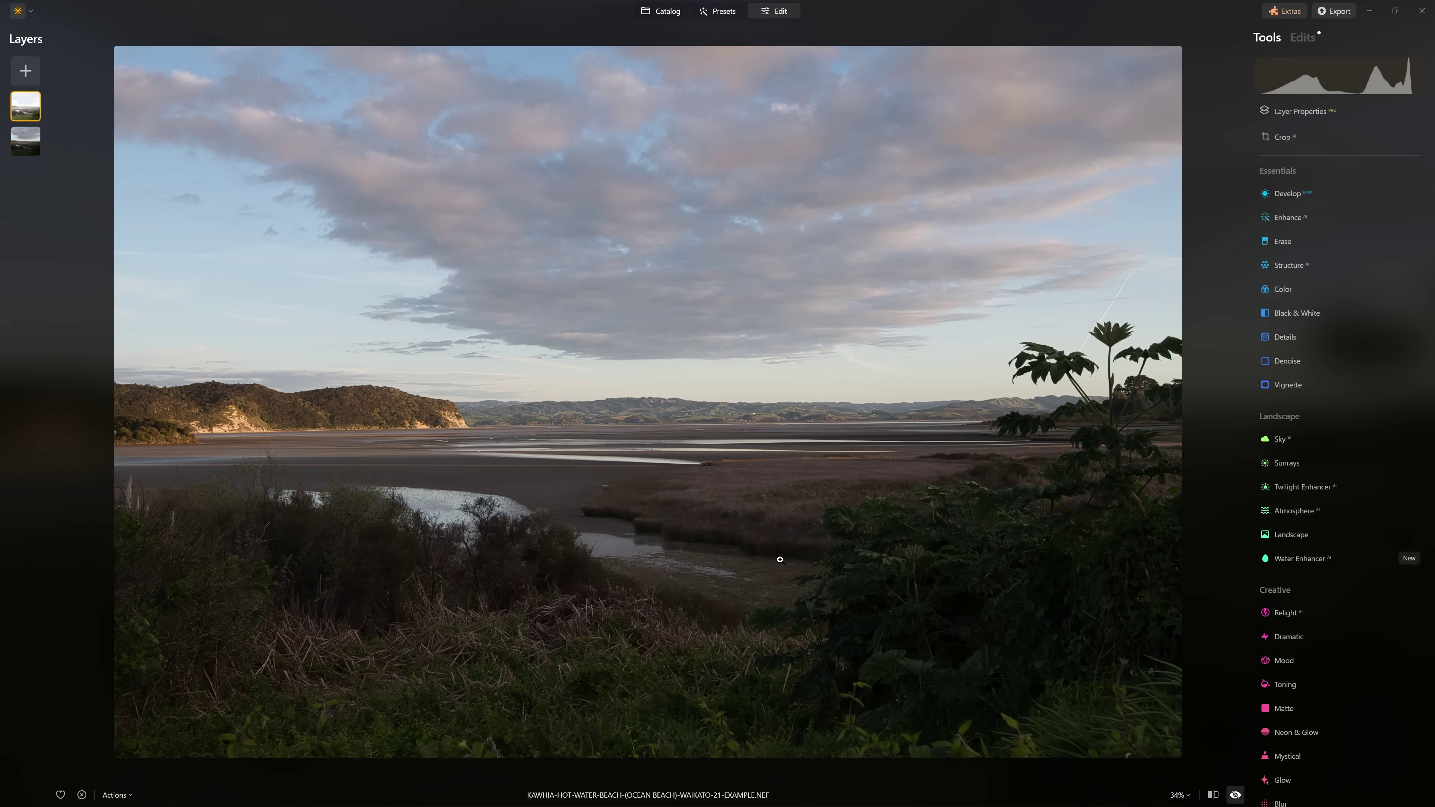
{"action": "key", "text": "backslash"}
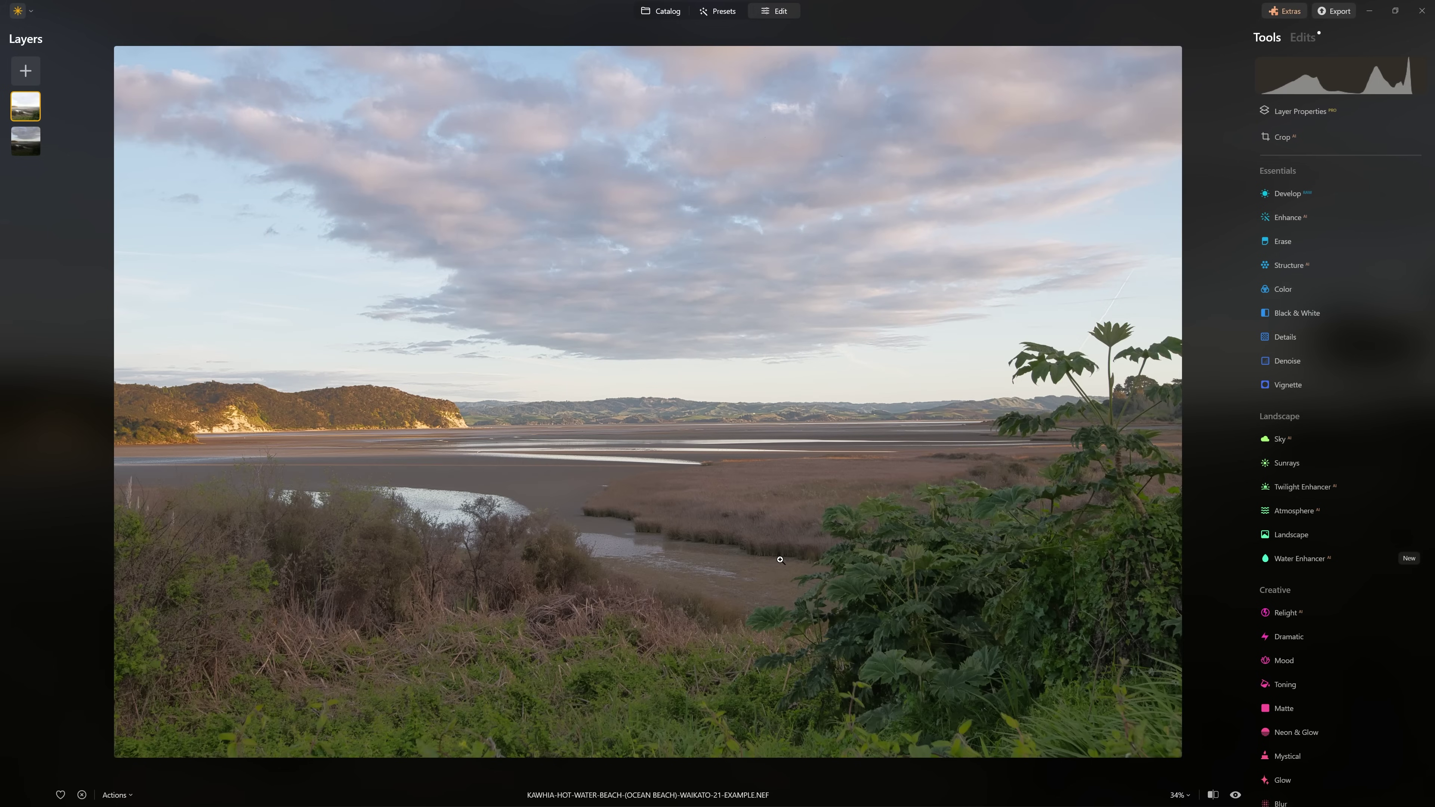
{"action": "key", "text": "backslash"}
{"action": "key", "text": "backslash"}
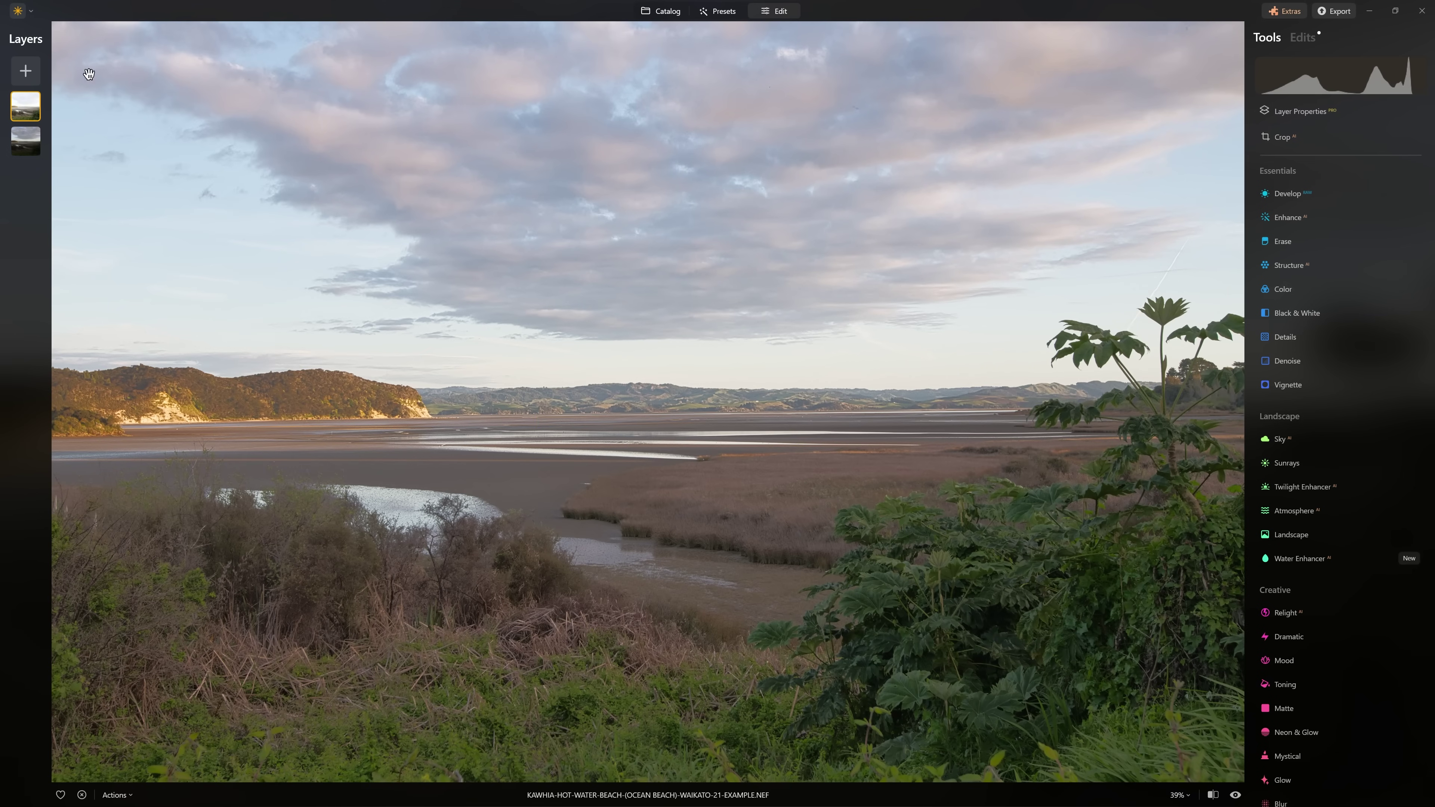
{"action": "right_click", "coordinate": [26, 113]}
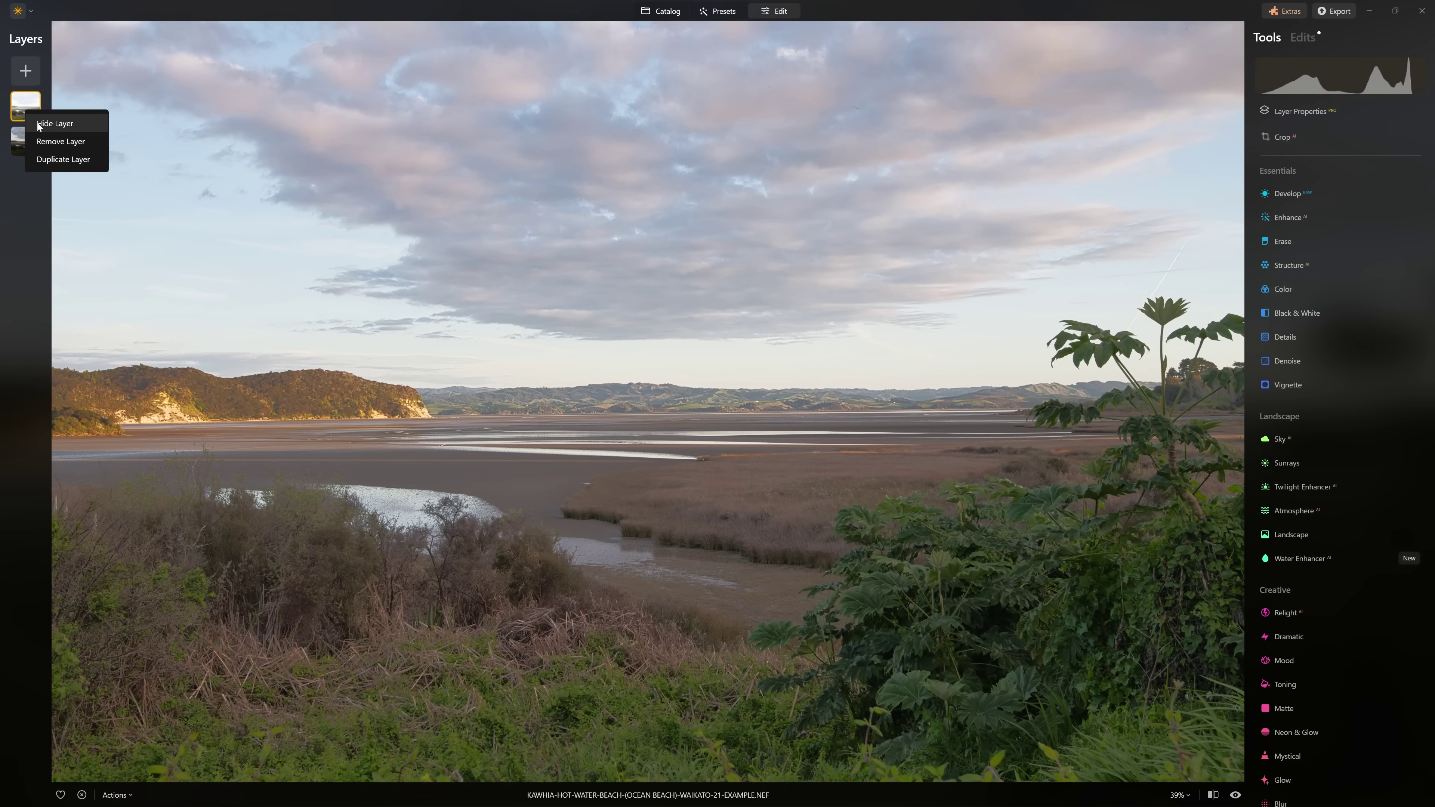
{"action": "left_click", "coordinate": [55, 123]}
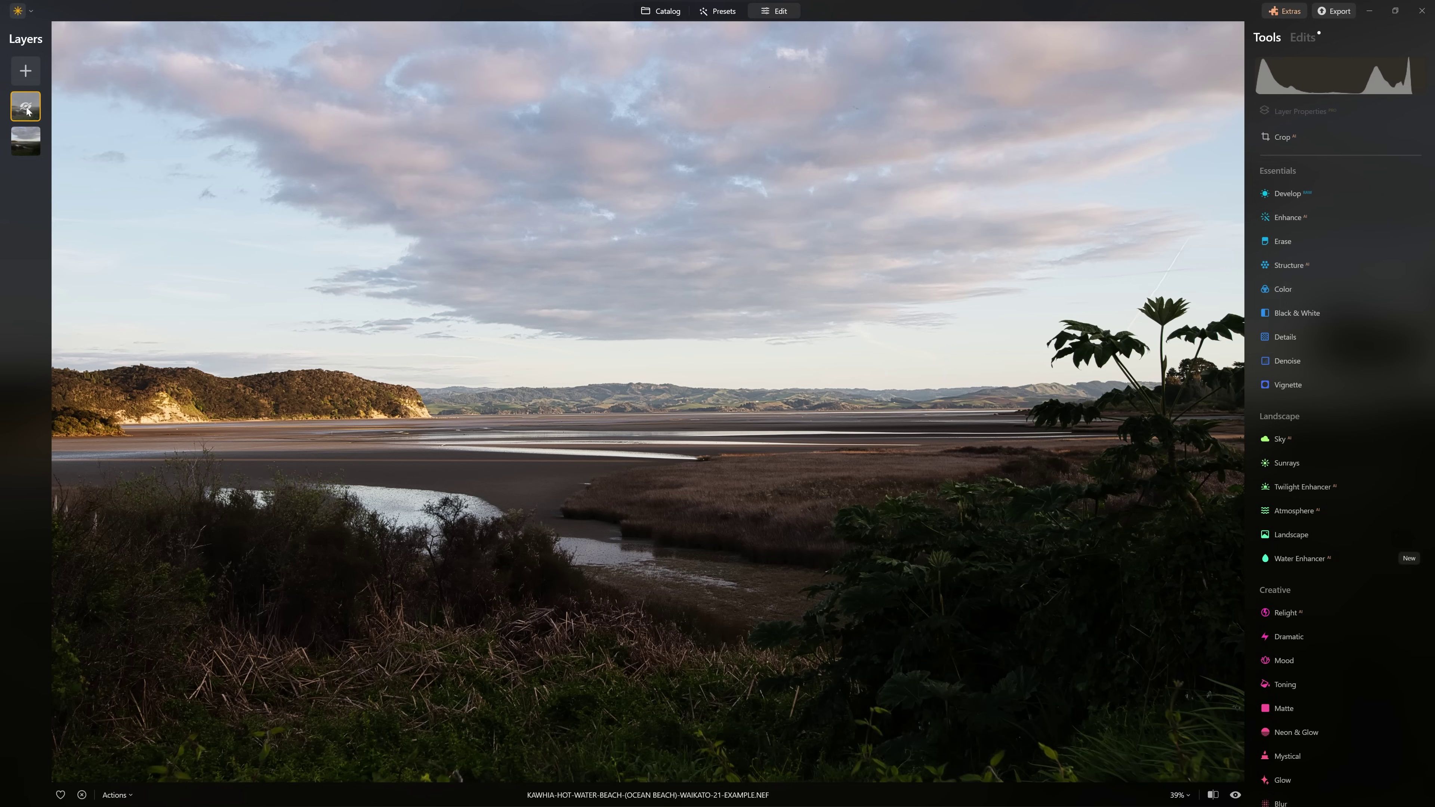
{"action": "right_click", "coordinate": [27, 111]}
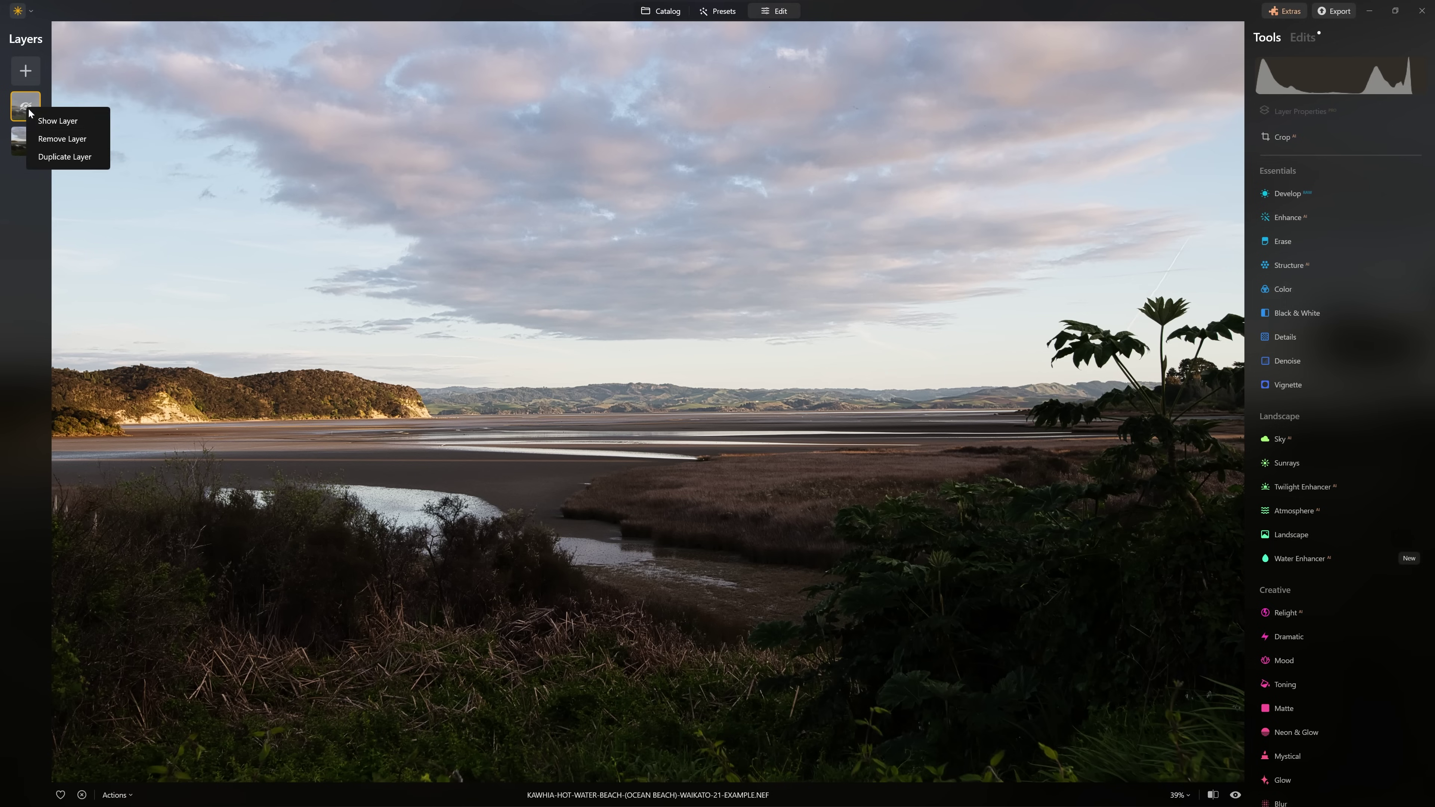
{"action": "left_click", "coordinate": [37, 121]}
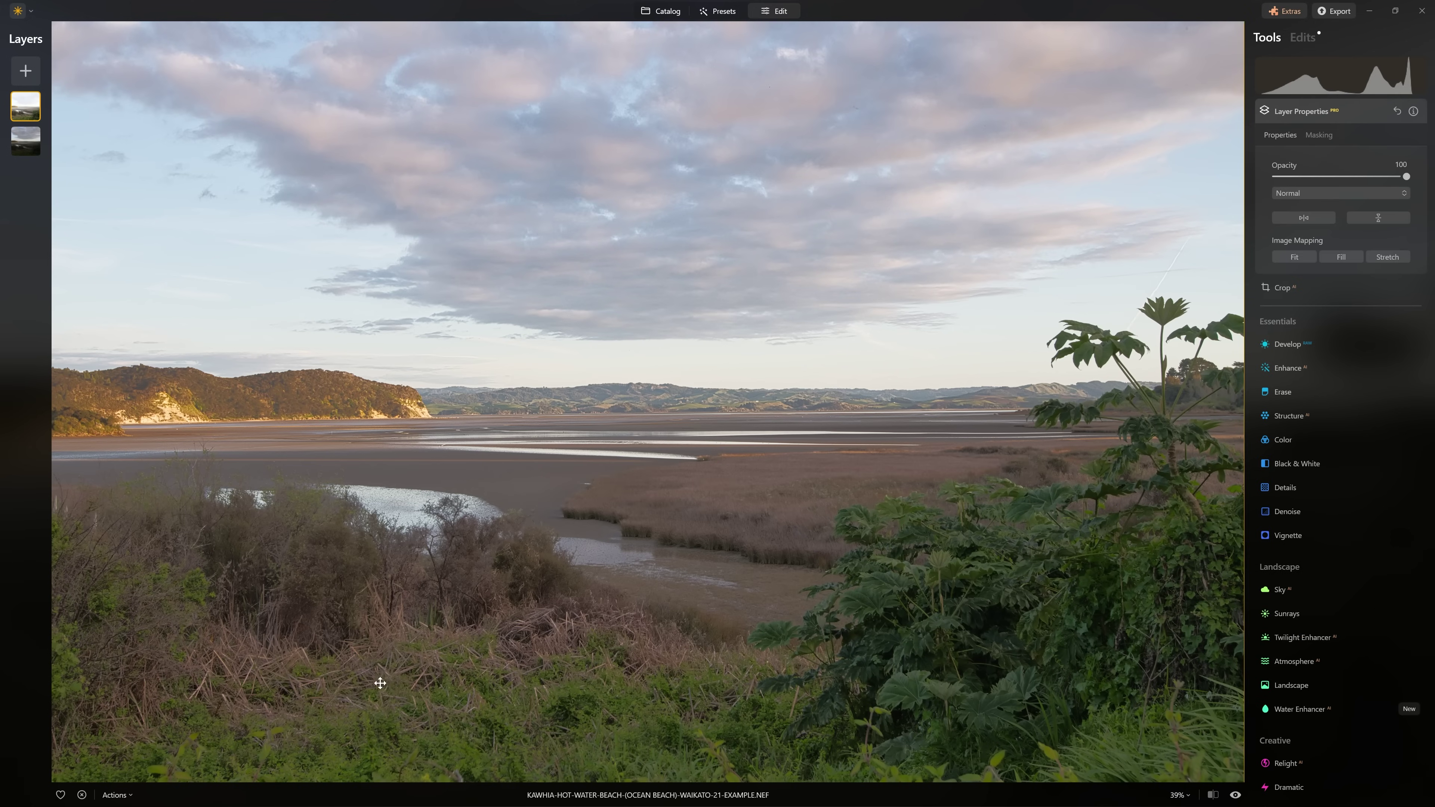
{"action": "scroll", "coordinate": [665, 401], "scroll_direction": "up", "scroll_amount": 3}
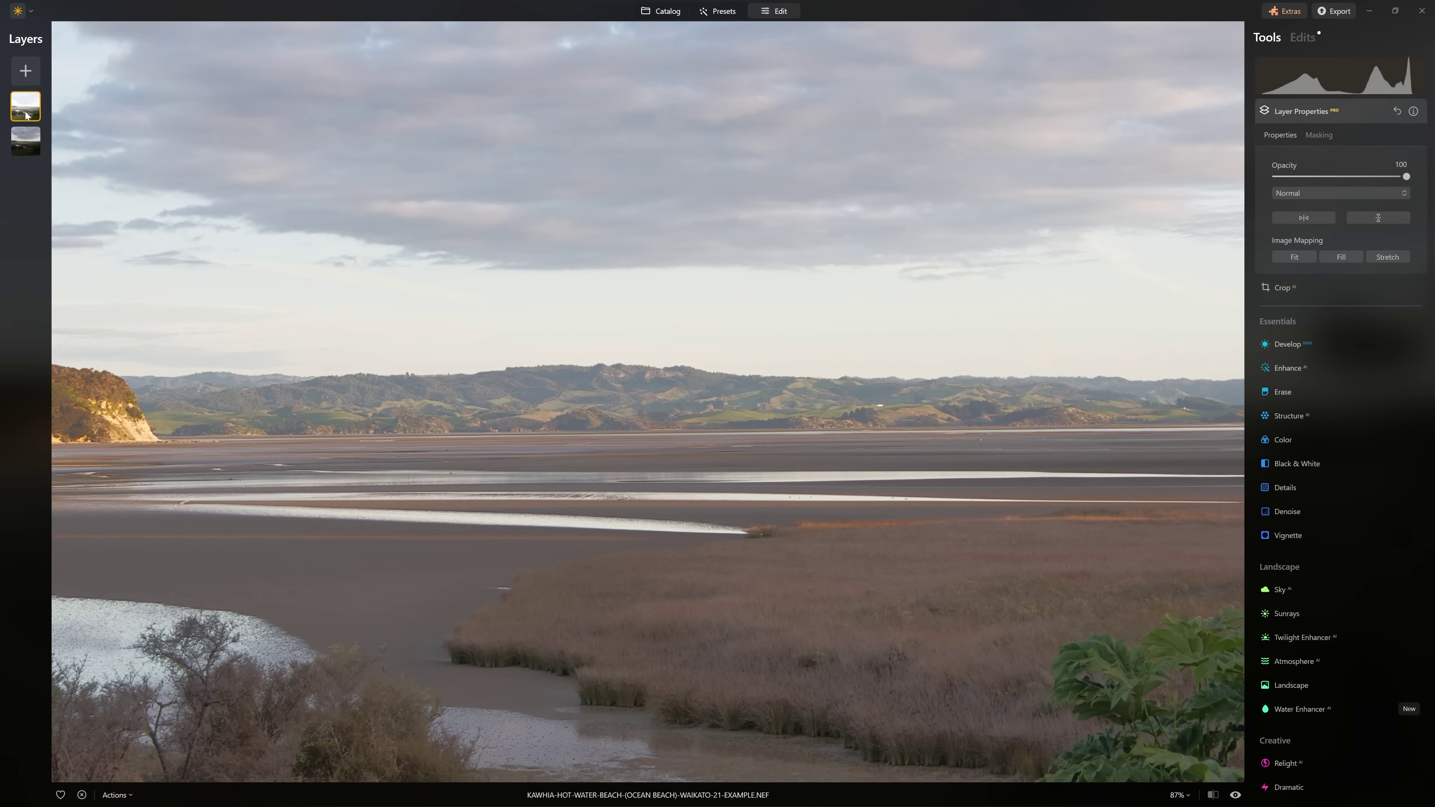
{"action": "right_click", "coordinate": [25, 115]}
{"action": "left_click", "coordinate": [44, 118]}
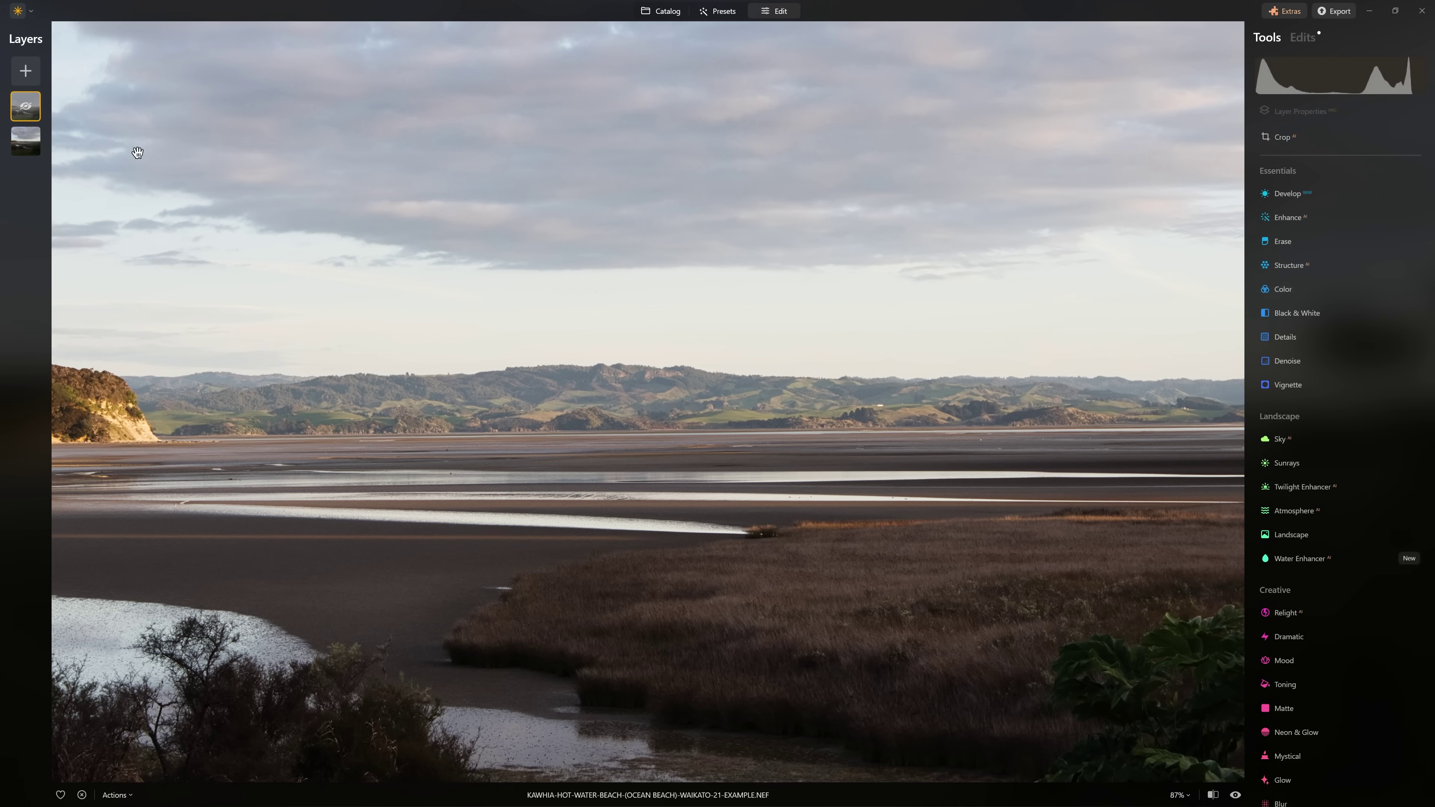
{"action": "right_click", "coordinate": [28, 111]}
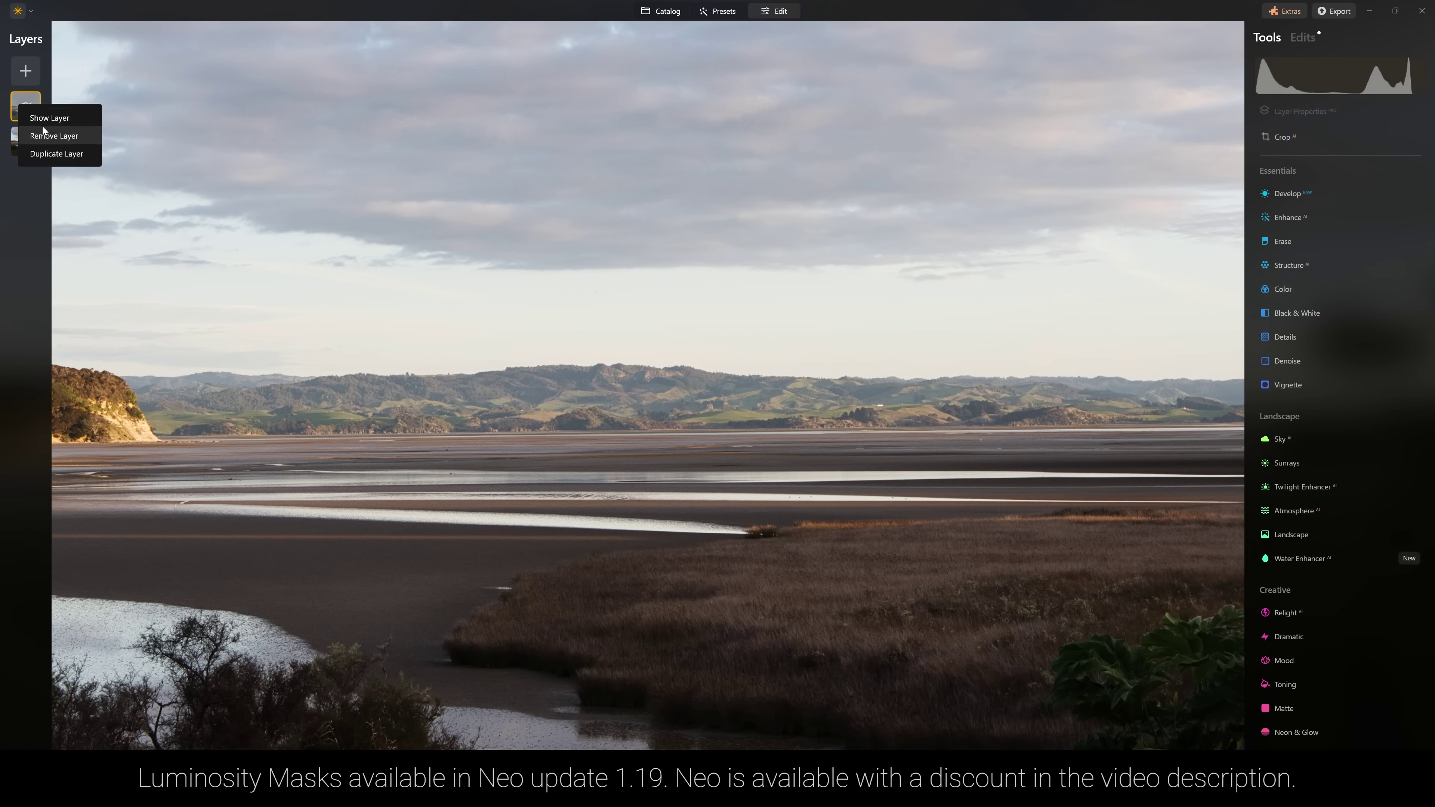
{"action": "left_click", "coordinate": [43, 123]}
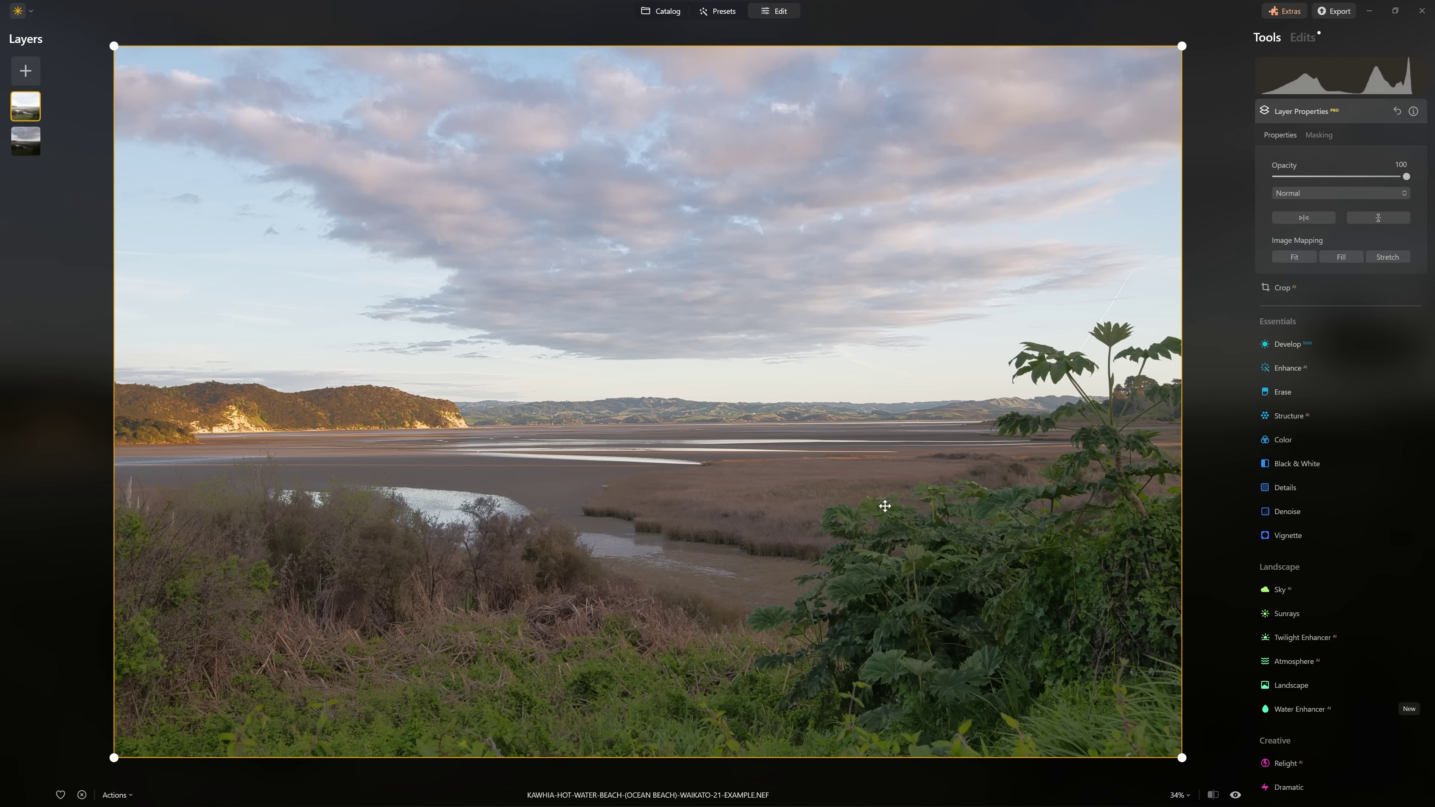
{"action": "left_click", "coordinate": [1319, 137]}
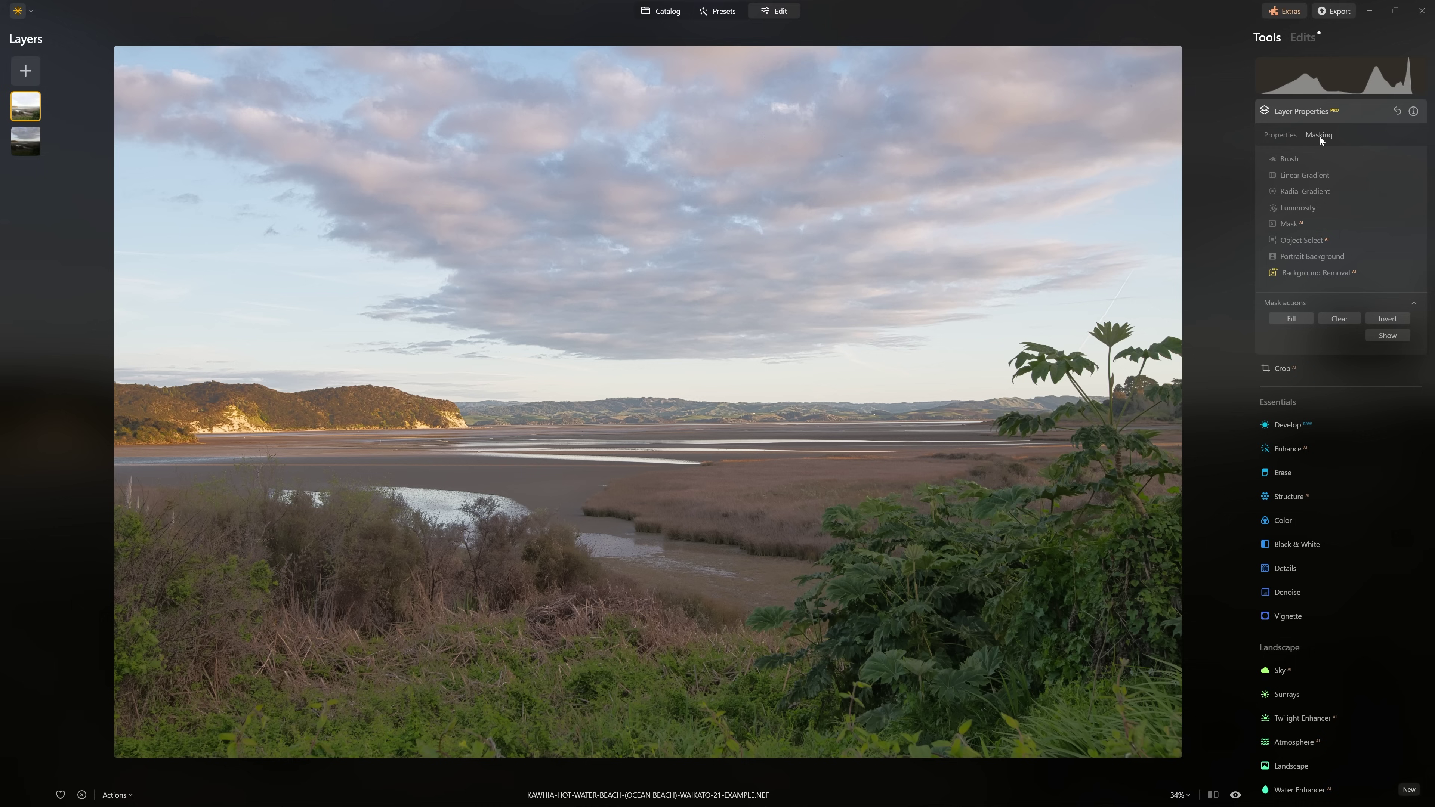
Brush-erase the mask at strength 45 along the shoreline and across the flats to the horizon.
{"action": "left_click", "coordinate": [1293, 158]}
{"action": "left_click", "coordinate": [1389, 178]}
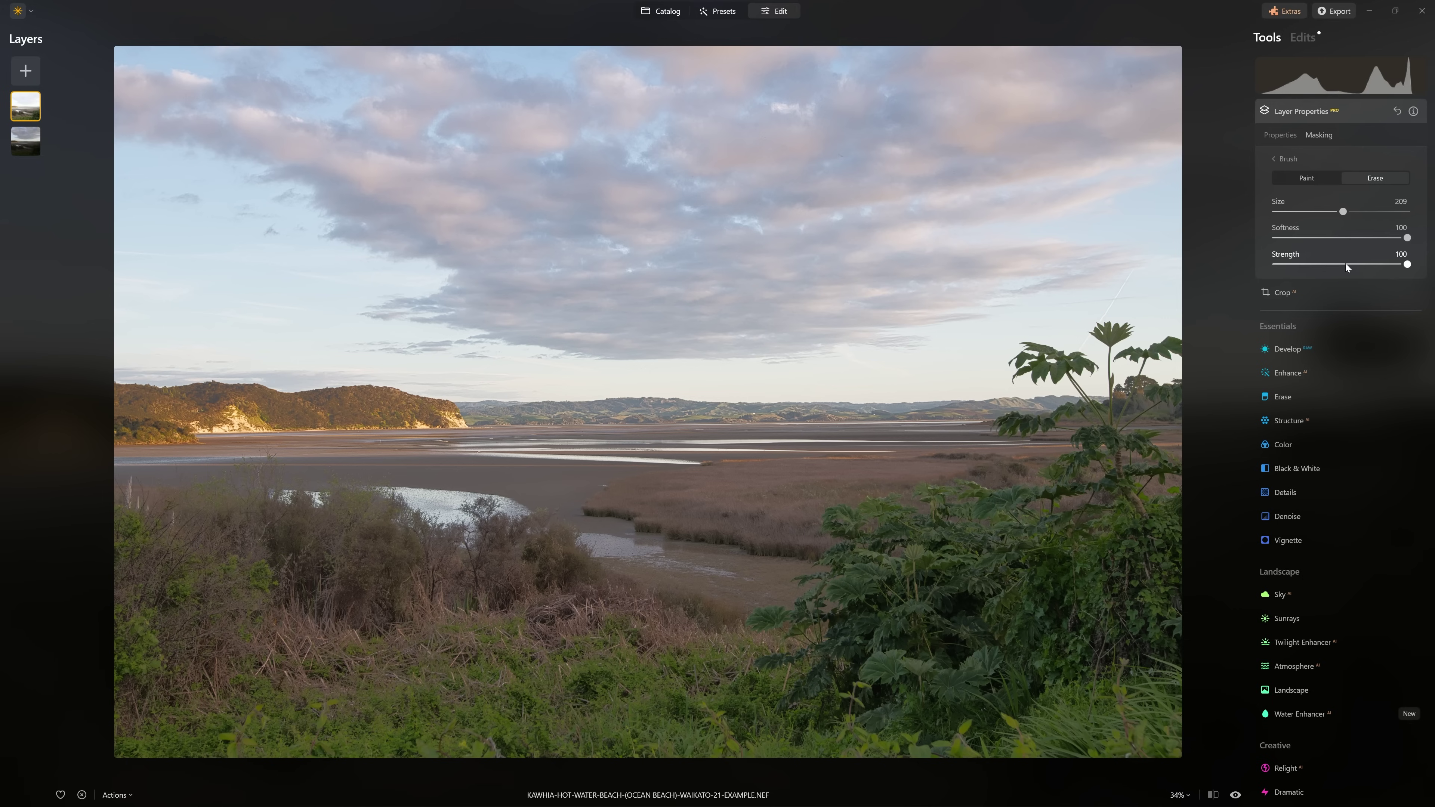
{"action": "left_click_drag", "start_coordinate": [1346, 264], "coordinate": [1335, 264]}
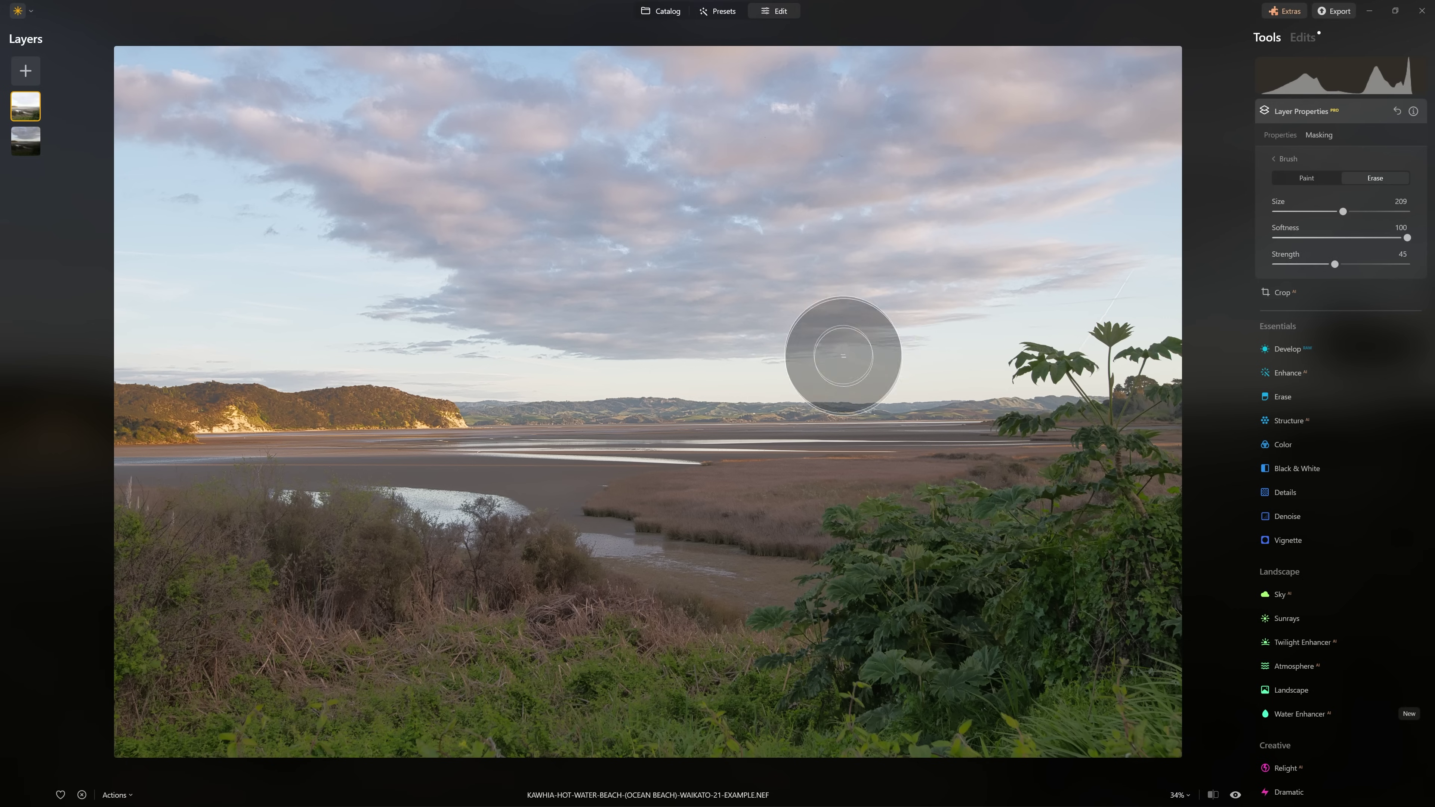
{"action": "left_click", "coordinate": [920, 391]}
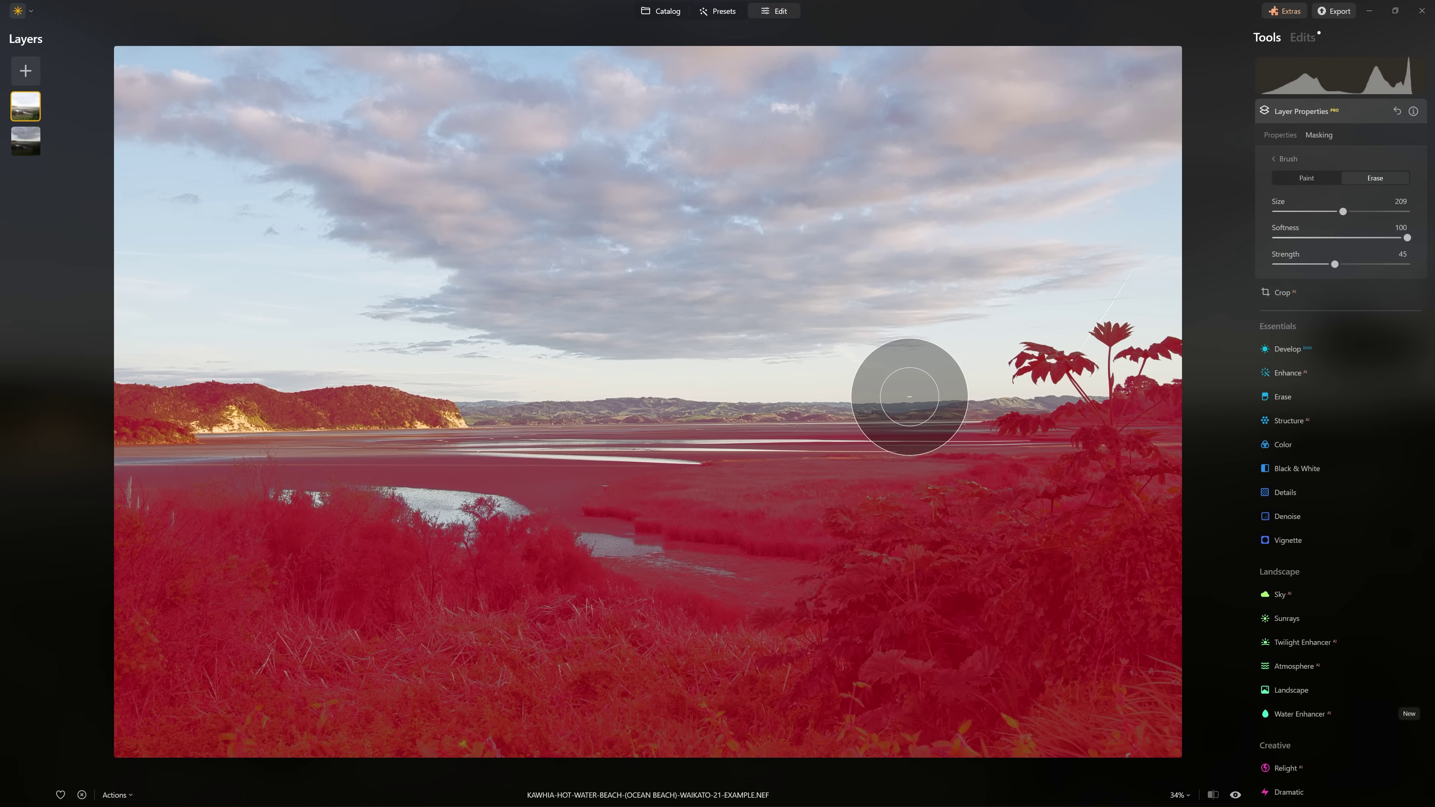
{"action": "mouse_move", "coordinate": [910, 397]}
{"action": "left_mouse_down"}
{"action": "mouse_move", "coordinate": [842, 416]}
{"action": "mouse_move", "coordinate": [567, 432]}
{"action": "mouse_move", "coordinate": [52, 407]}
{"action": "mouse_move", "coordinate": [848, 426]}
{"action": "left_mouse_up"}
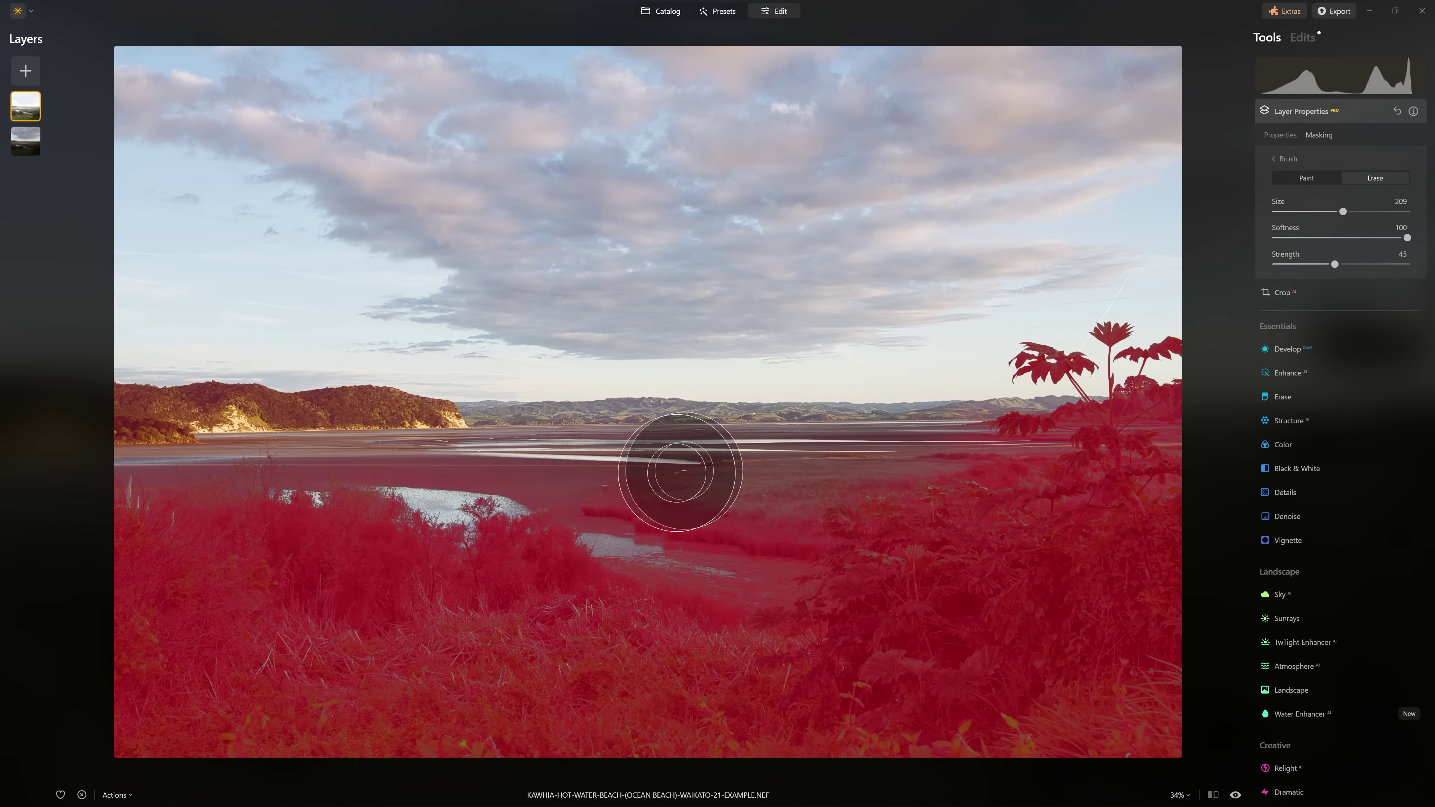
{"action": "mouse_move", "coordinate": [680, 472]}
{"action": "left_mouse_down"}
{"action": "mouse_move", "coordinate": [448, 403]}
{"action": "mouse_move", "coordinate": [300, 439]}
{"action": "mouse_move", "coordinate": [86, 412]}
{"action": "mouse_move", "coordinate": [556, 431]}
{"action": "mouse_move", "coordinate": [180, 370]}
{"action": "mouse_move", "coordinate": [872, 383]}
{"action": "mouse_move", "coordinate": [916, 390]}
{"action": "left_mouse_up"}
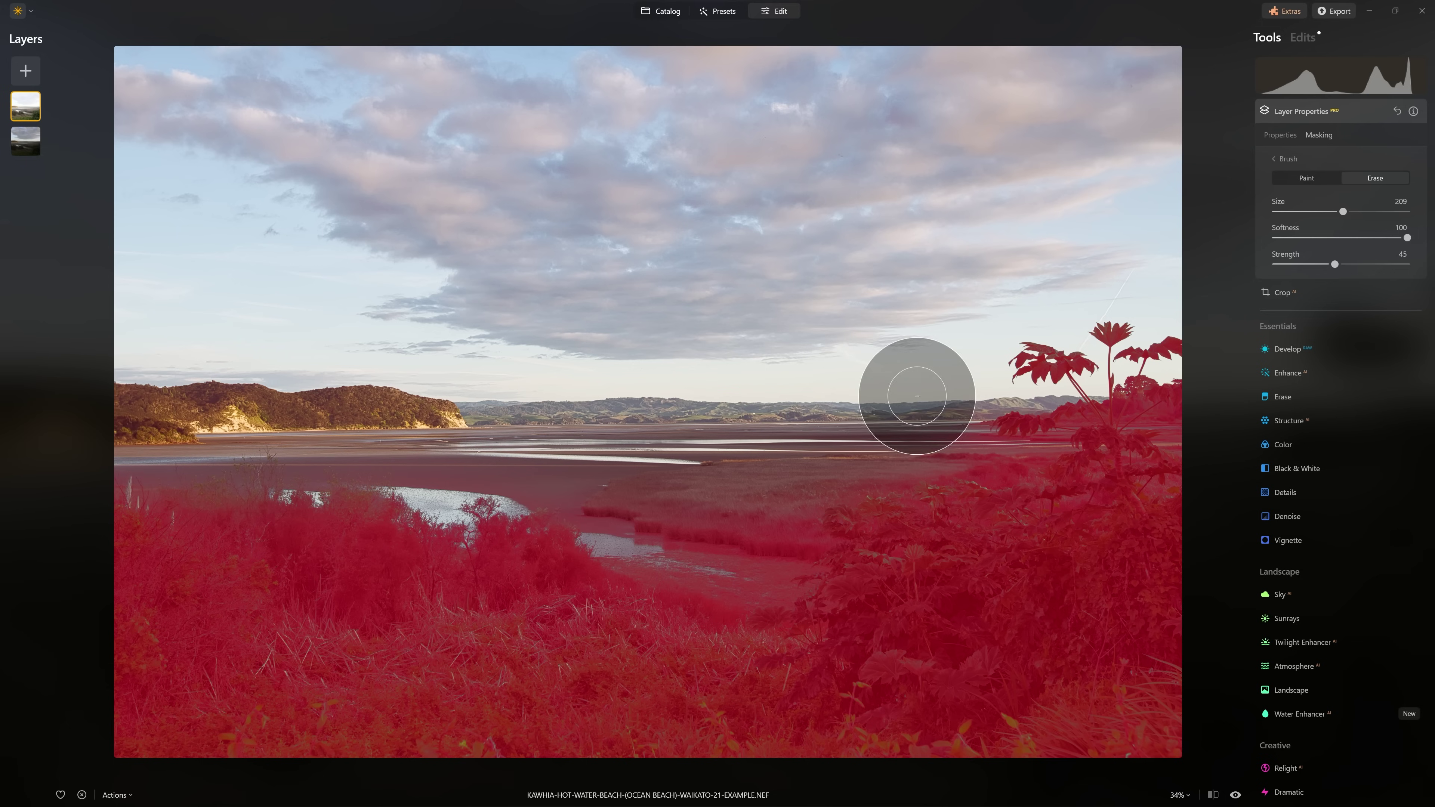
{"action": "right_click", "coordinate": [26, 103]}
Hide and show the top layer twice to check the erase, leaving it visible.
{"action": "left_click", "coordinate": [38, 118]}
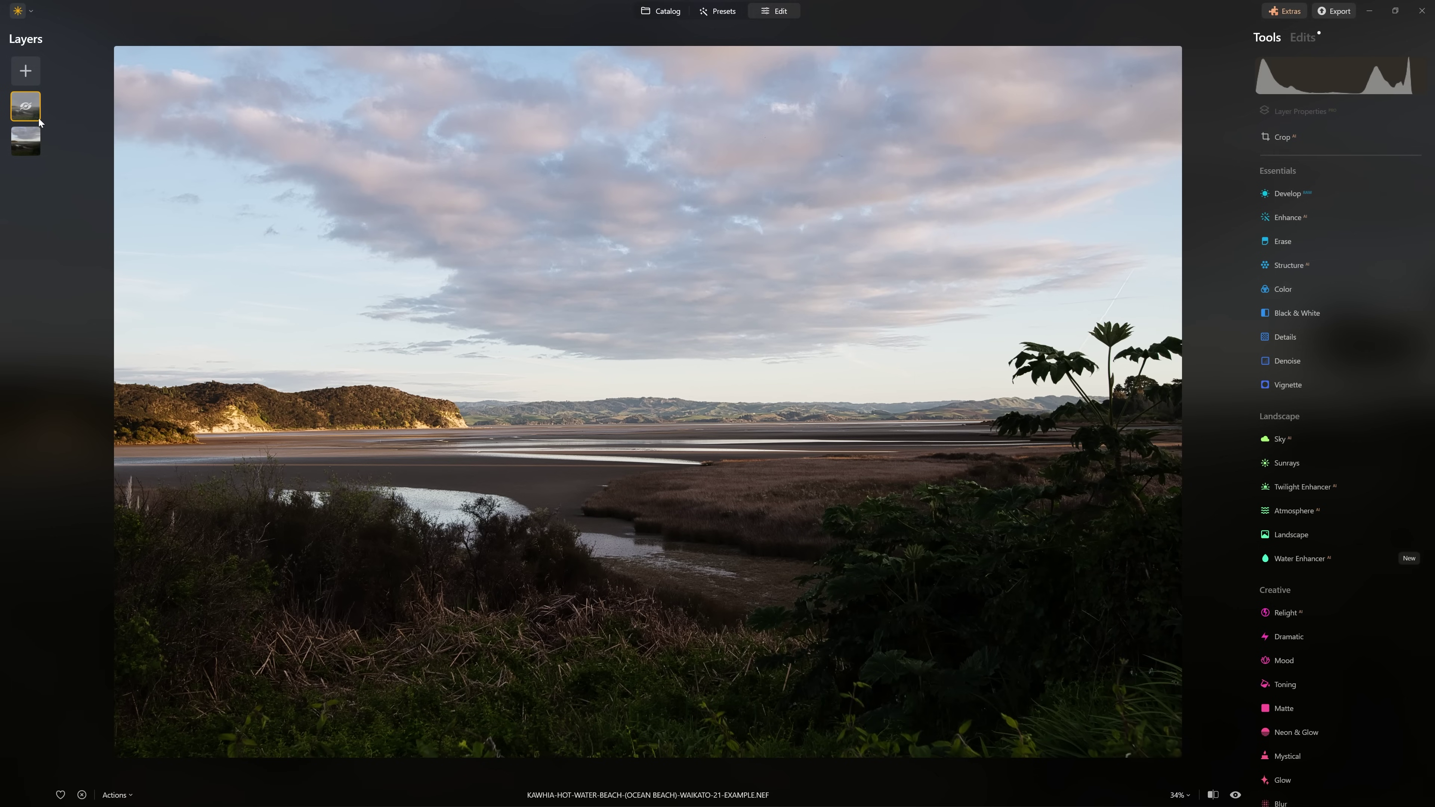
{"action": "right_click", "coordinate": [34, 106]}
{"action": "left_click", "coordinate": [45, 119]}
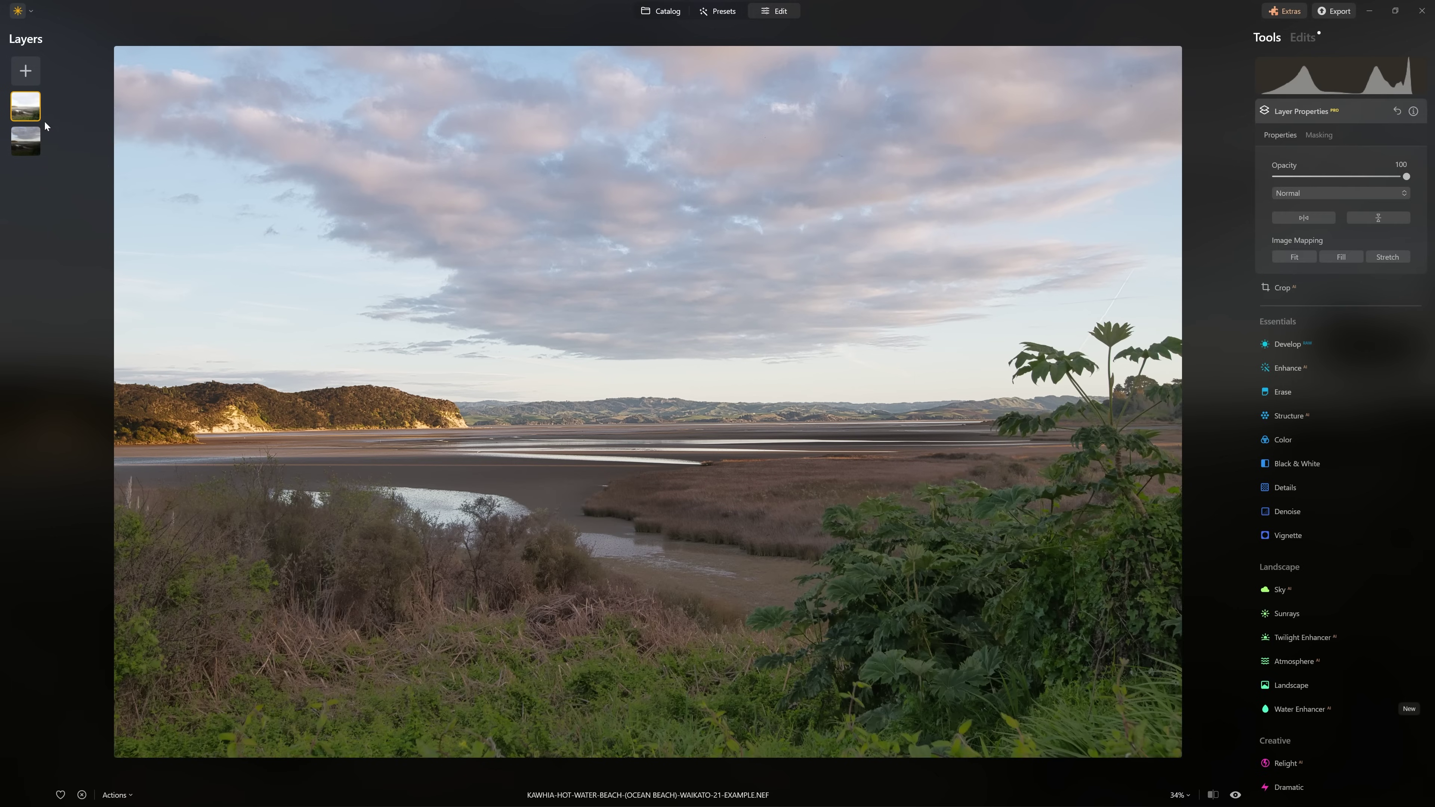
{"action": "right_click", "coordinate": [34, 104]}
{"action": "left_click", "coordinate": [43, 114]}
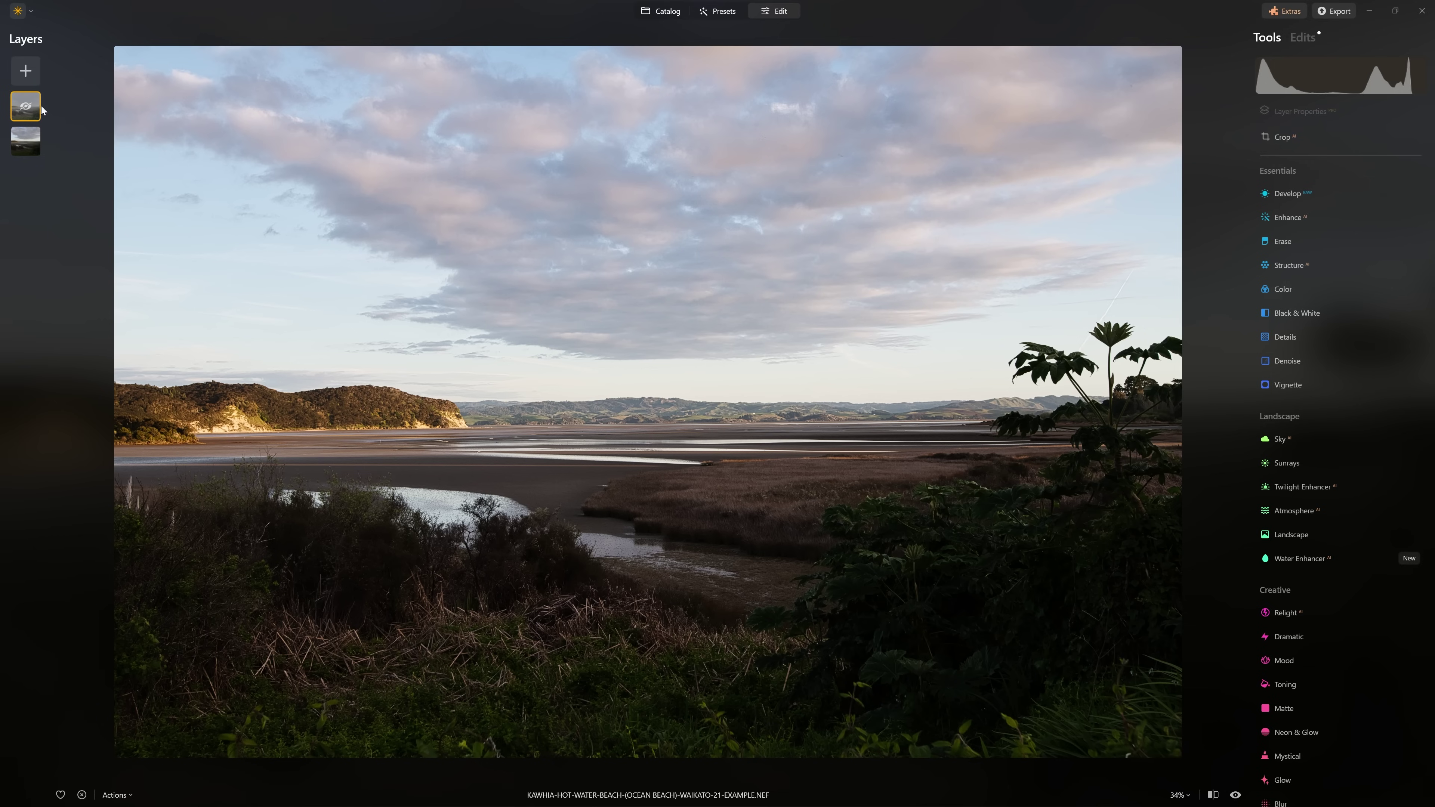
{"action": "right_click", "coordinate": [41, 109]}
{"action": "left_click", "coordinate": [43, 118]}
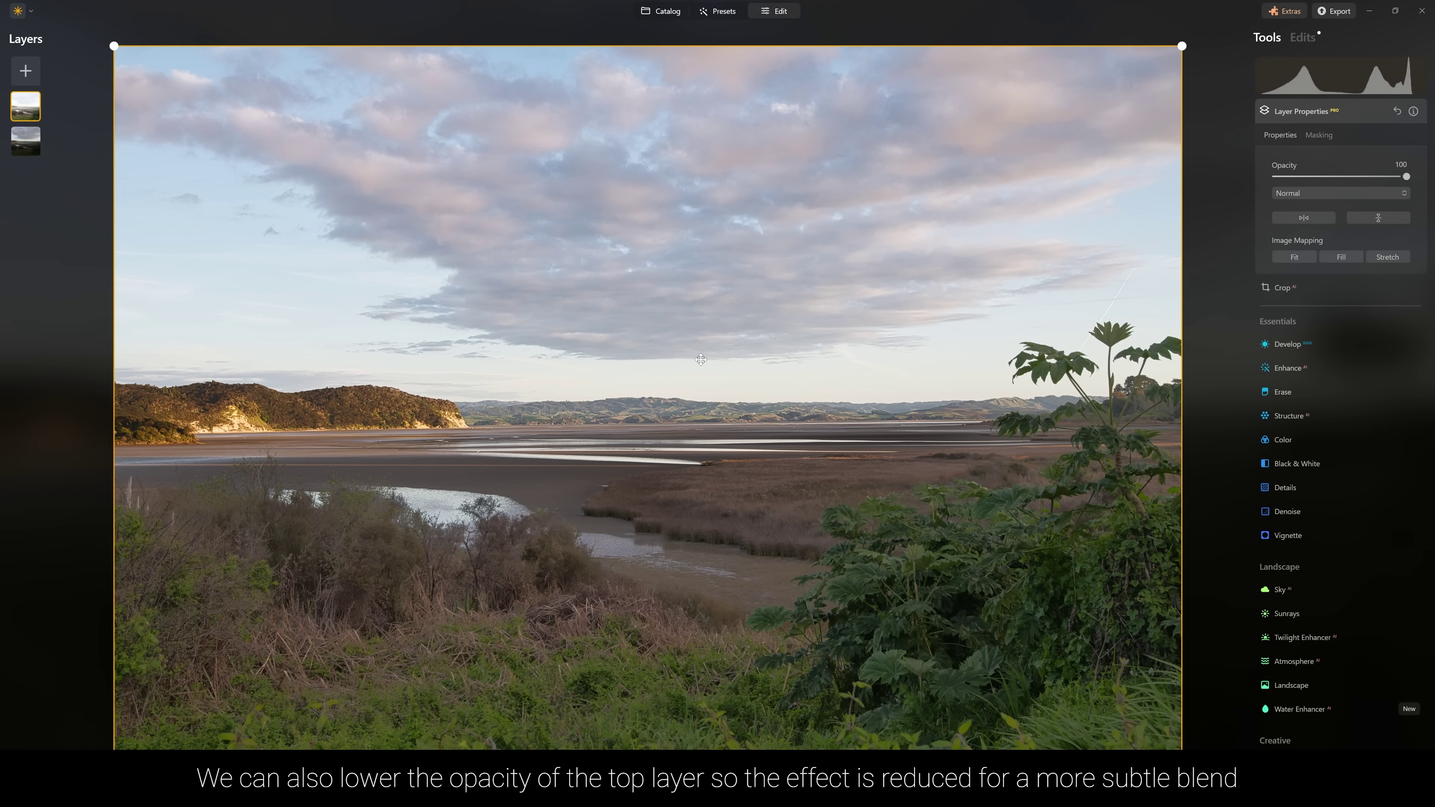
{"action": "scroll", "coordinate": [1162, 332], "scroll_direction": "up", "scroll_amount": 3}
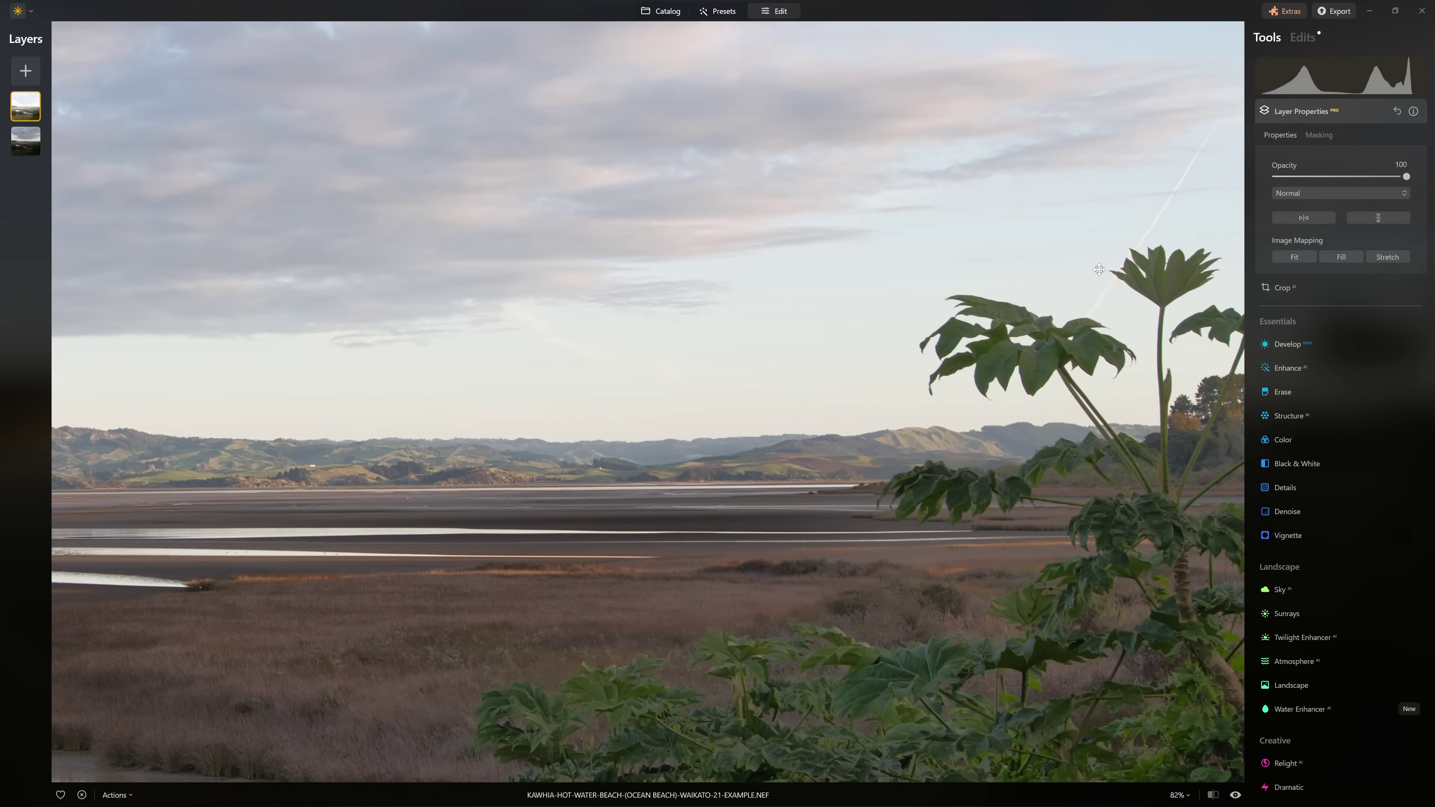
Toggle the top layer's red mask overlay on, off and on to check its coverage.
{"action": "left_click", "coordinate": [1317, 136]}
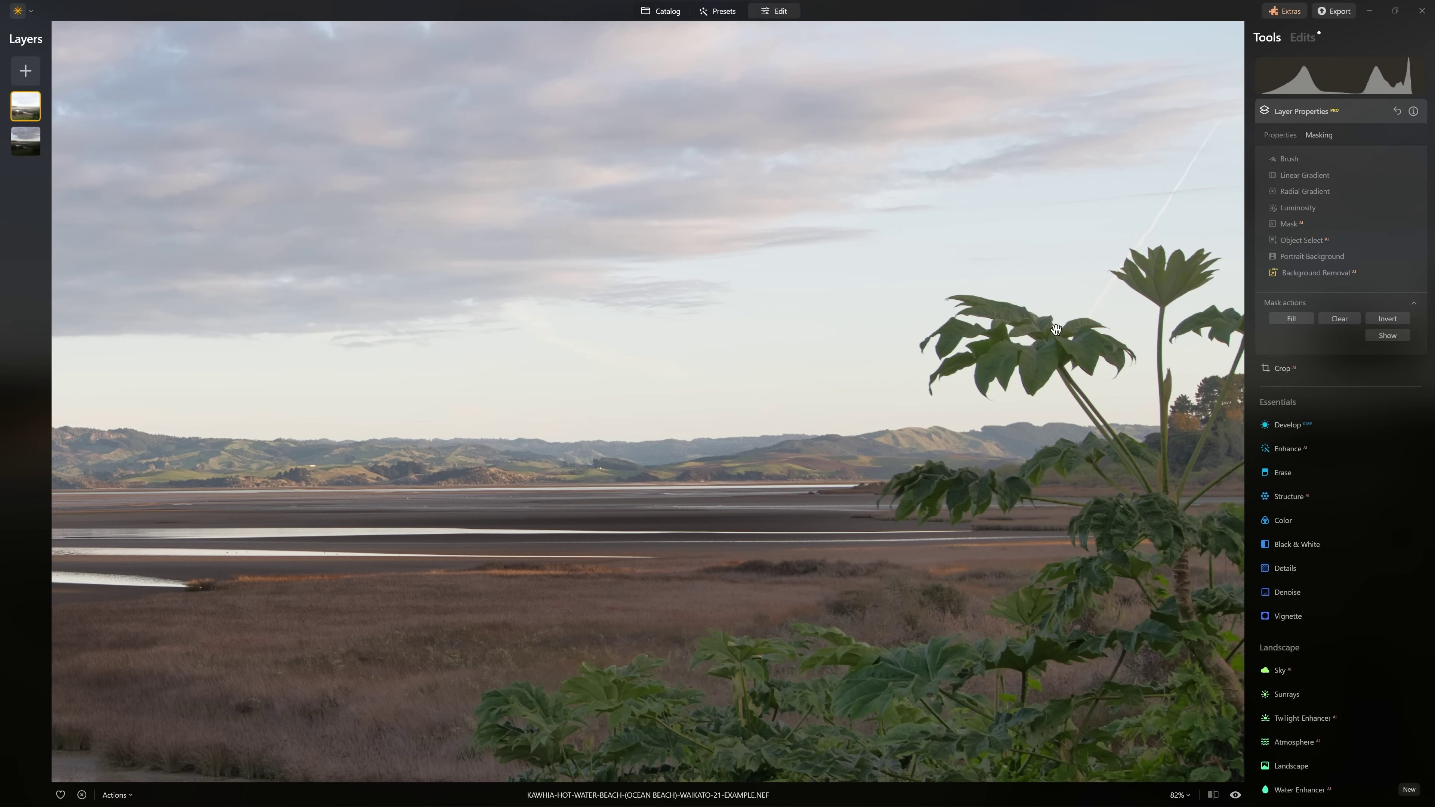
{"action": "left_click", "coordinate": [1380, 337]}
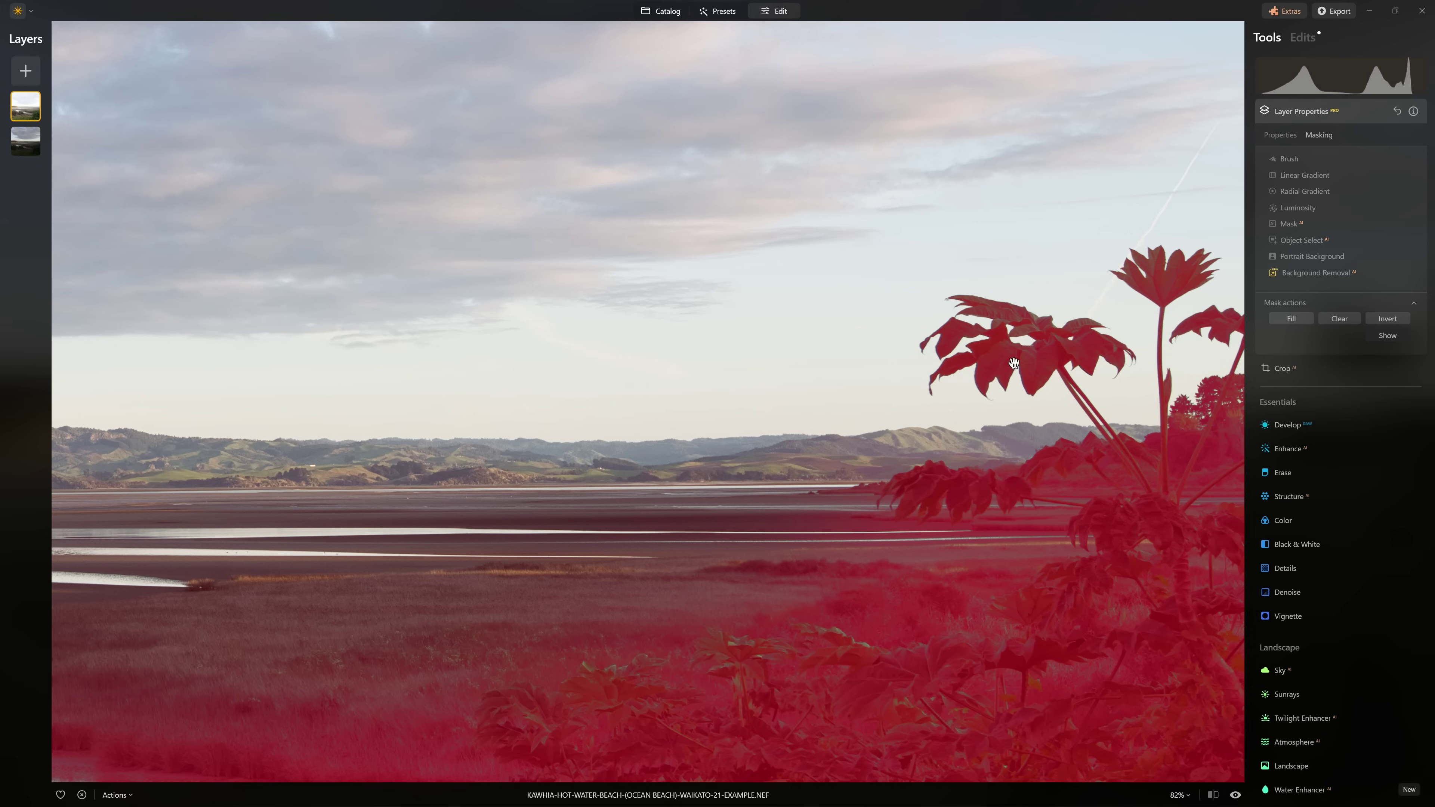
{"action": "left_click", "coordinate": [1377, 337]}
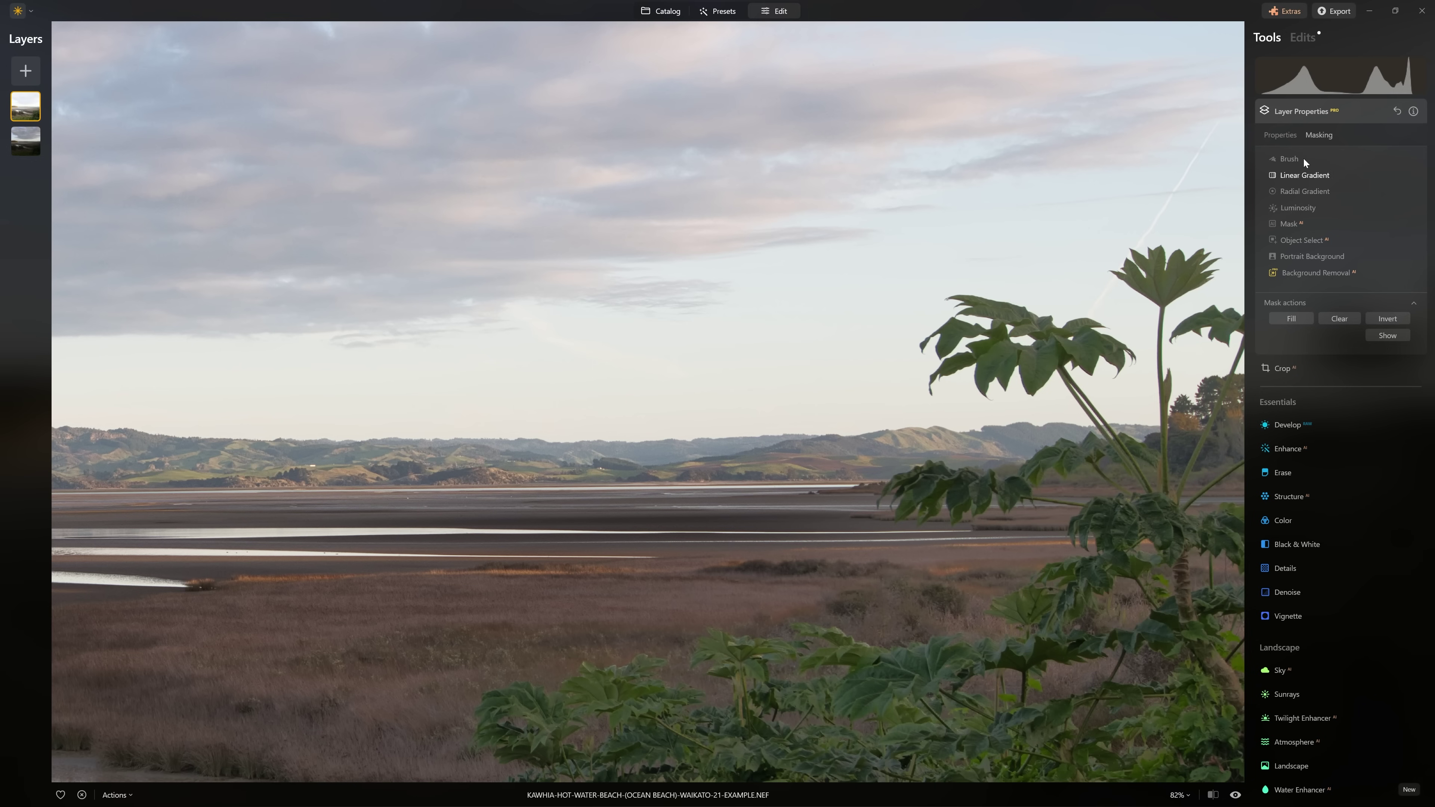
{"action": "left_click", "coordinate": [1388, 336]}
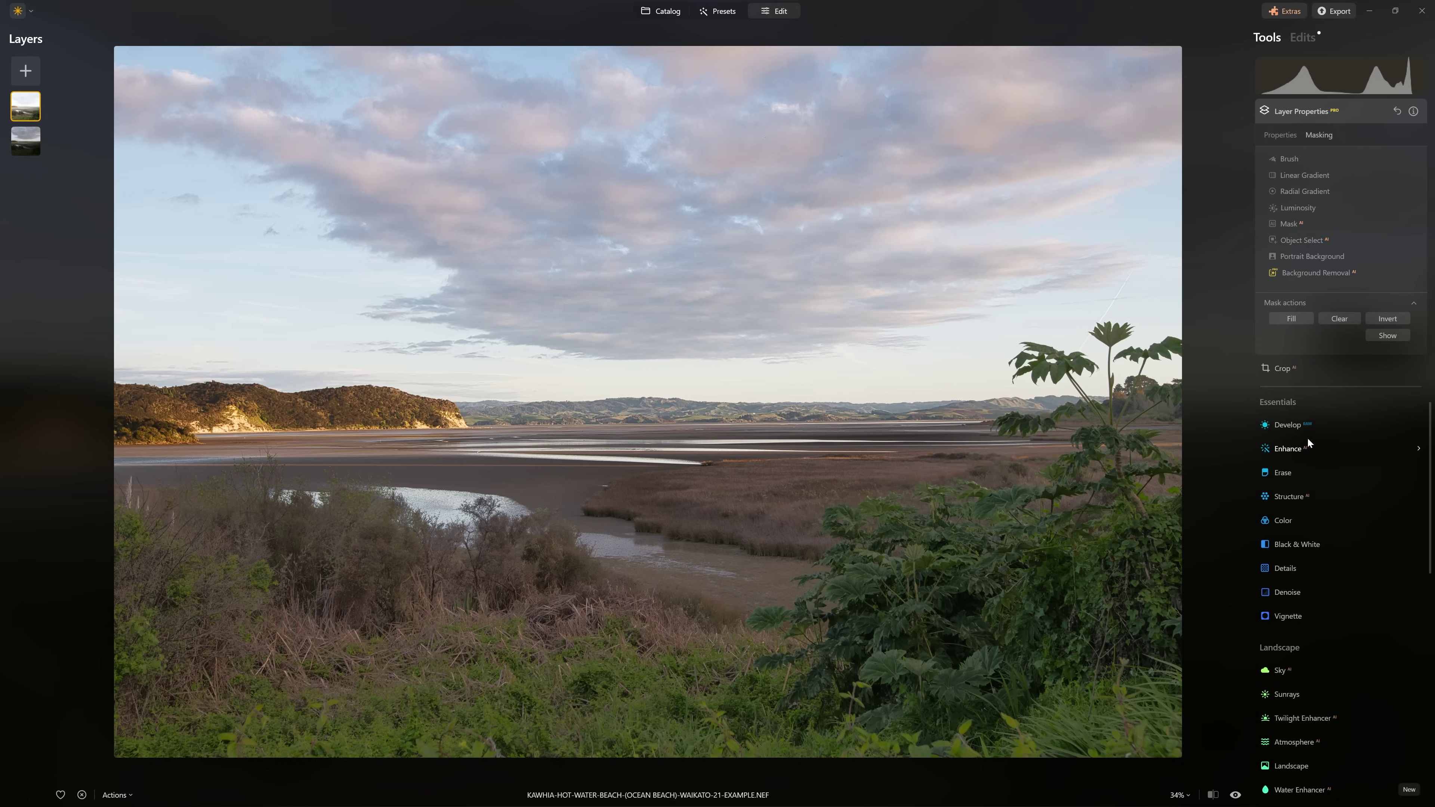
{"action": "left_click", "coordinate": [1299, 427]}
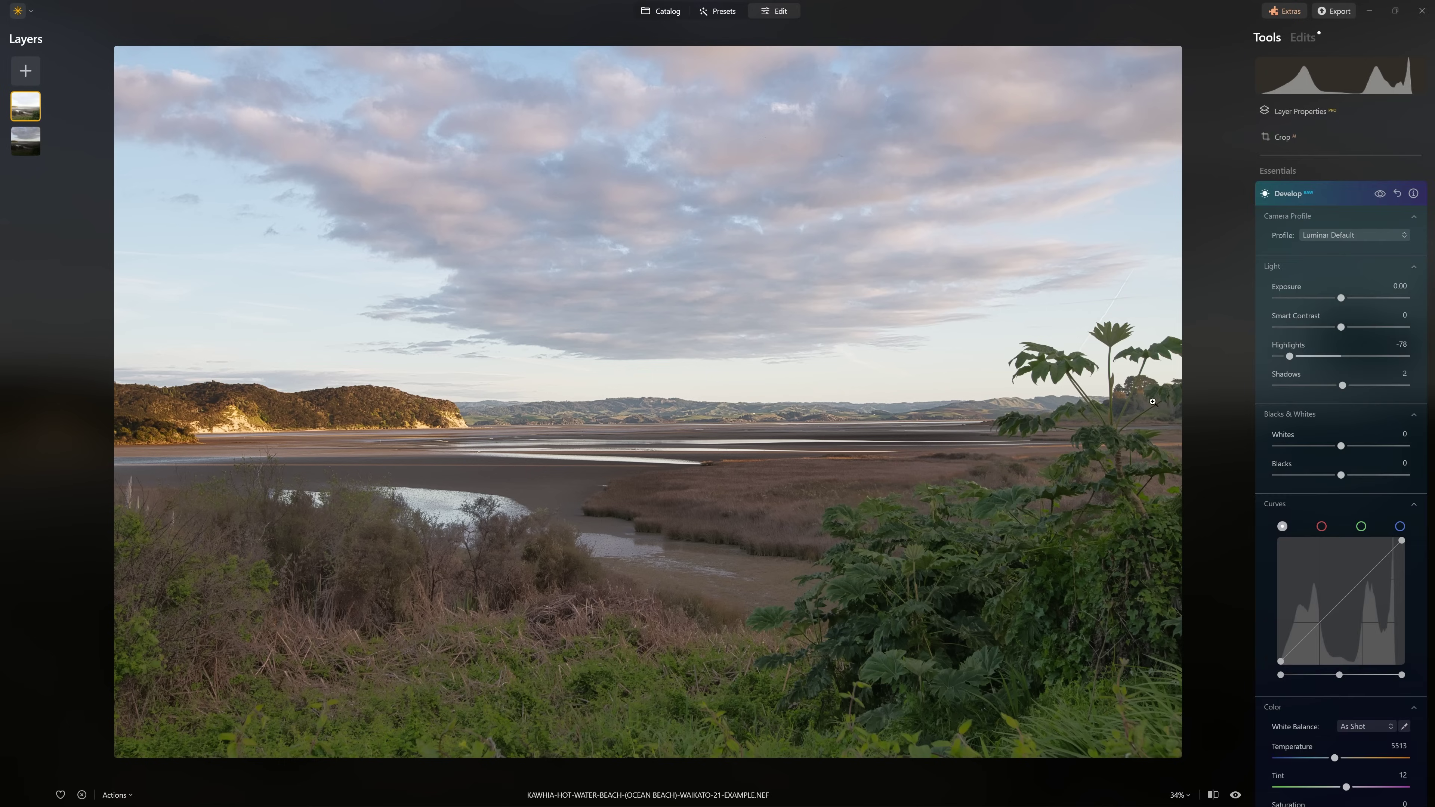
Lower the top layer's Exposure to -0.37 and raise Smart Contrast to 41.
{"action": "left_click_drag", "start_coordinate": [1341, 297], "coordinate": [1335, 297]}
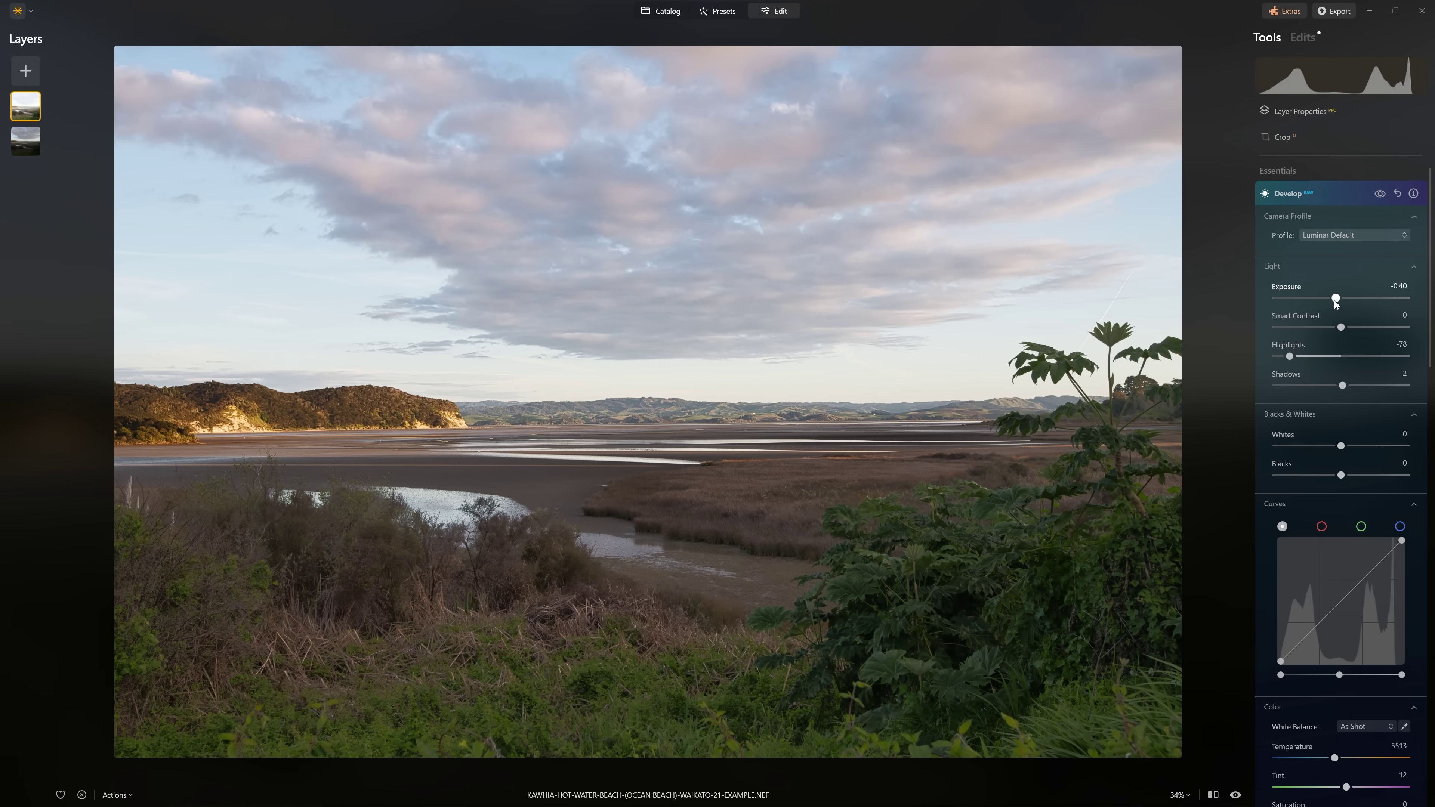
{"action": "left_click", "coordinate": [1336, 299]}
{"action": "mouse_move", "coordinate": [1340, 327]}
{"action": "left_mouse_down"}
{"action": "mouse_move", "coordinate": [1383, 331]}
{"action": "mouse_move", "coordinate": [1368, 331]}
{"action": "left_mouse_up"}
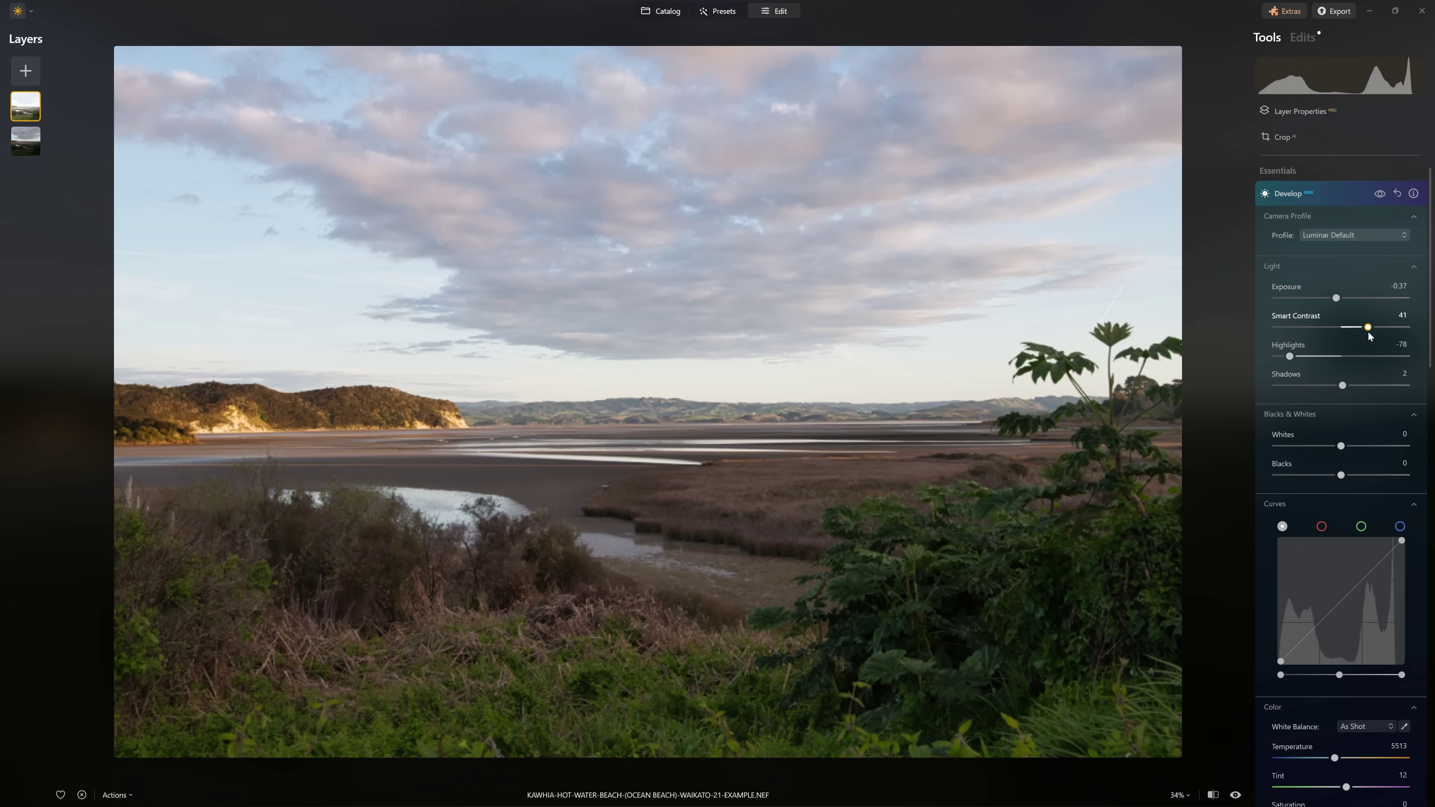
Compare the edit with Develop turned off and against the unedited original.
{"action": "left_click", "coordinate": [1380, 193]}
{"action": "left_click", "coordinate": [1379, 194]}
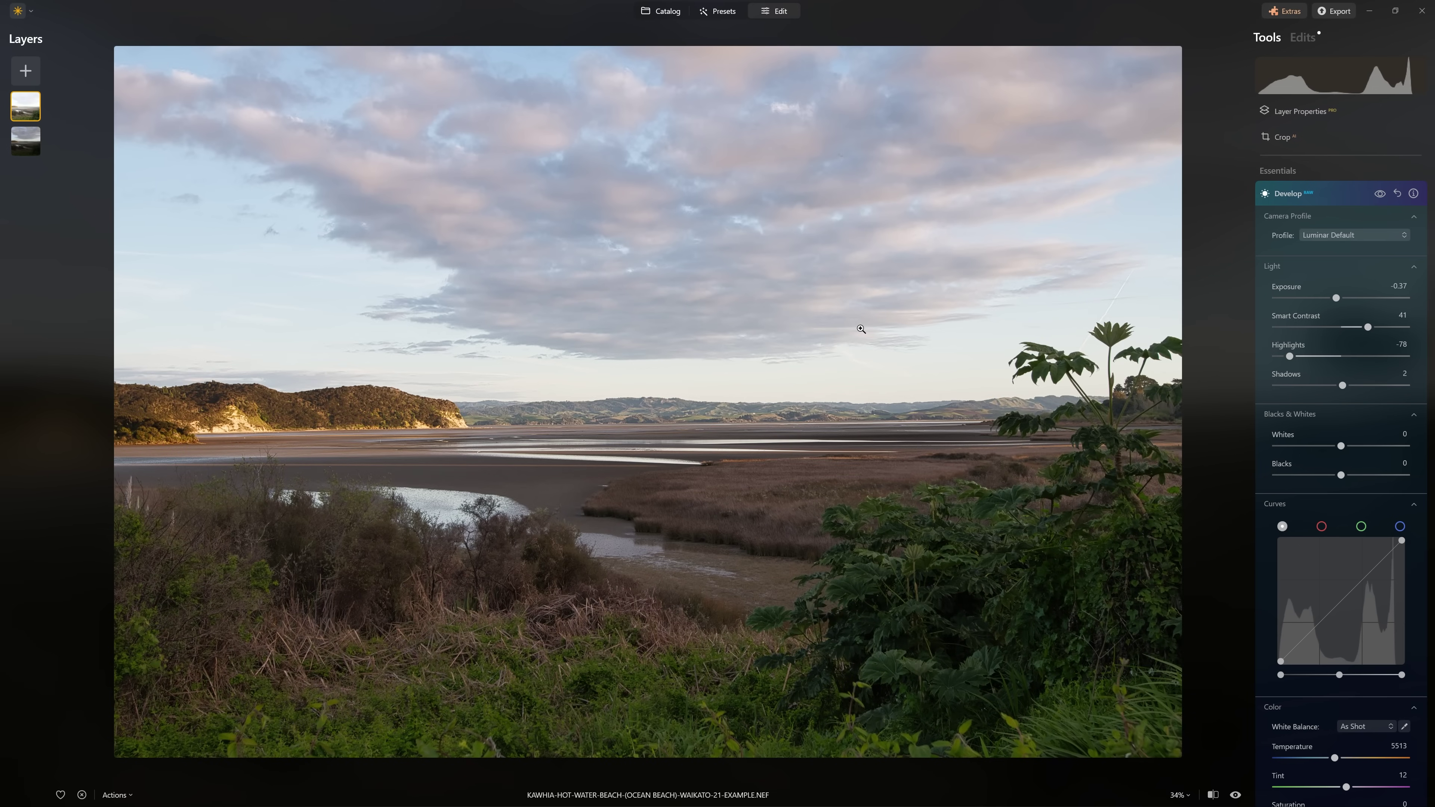
{"action": "key", "text": "backslash"}
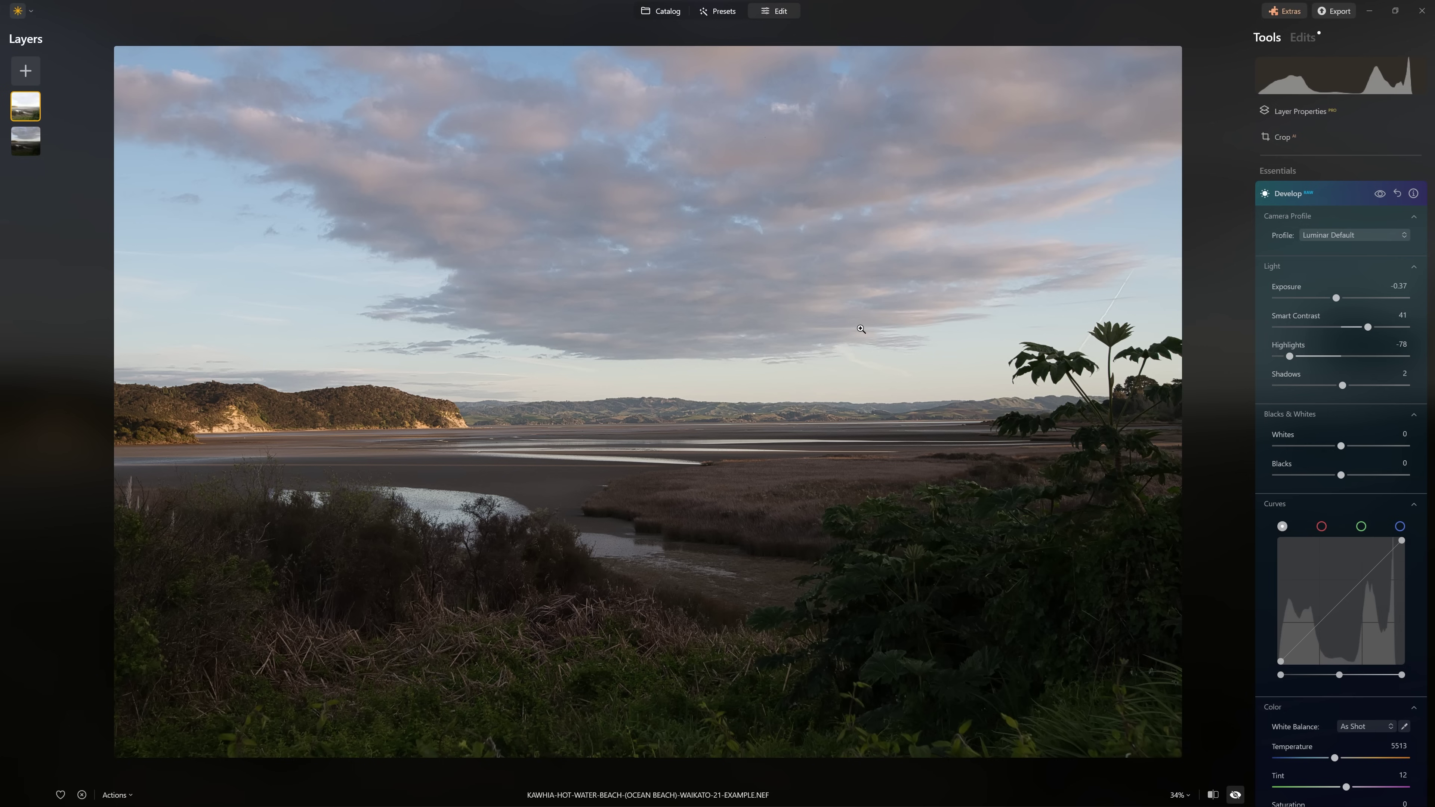
{"action": "key", "text": "backslash"}
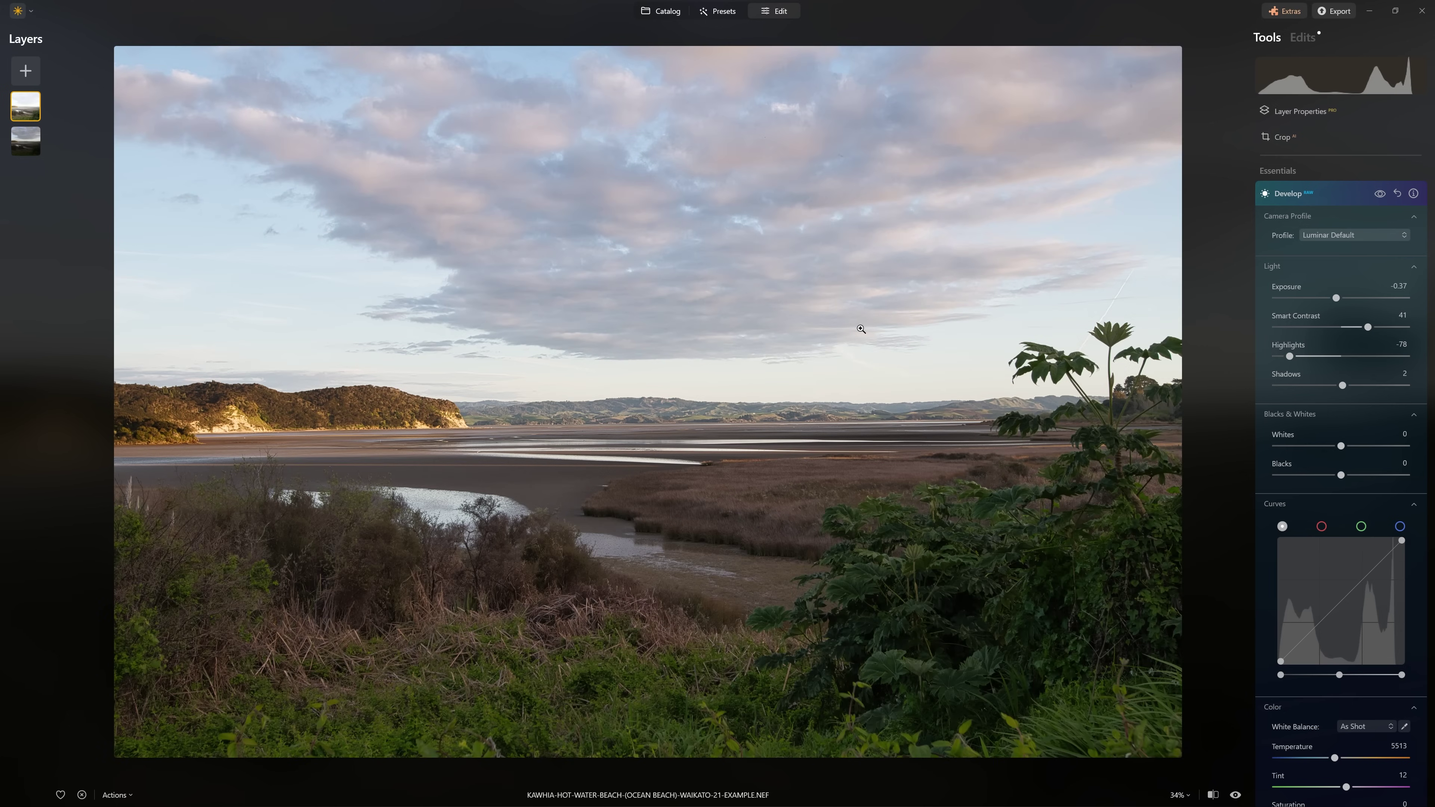
{"action": "key", "text": "backslash"}
{"action": "key", "text": "backslash"}
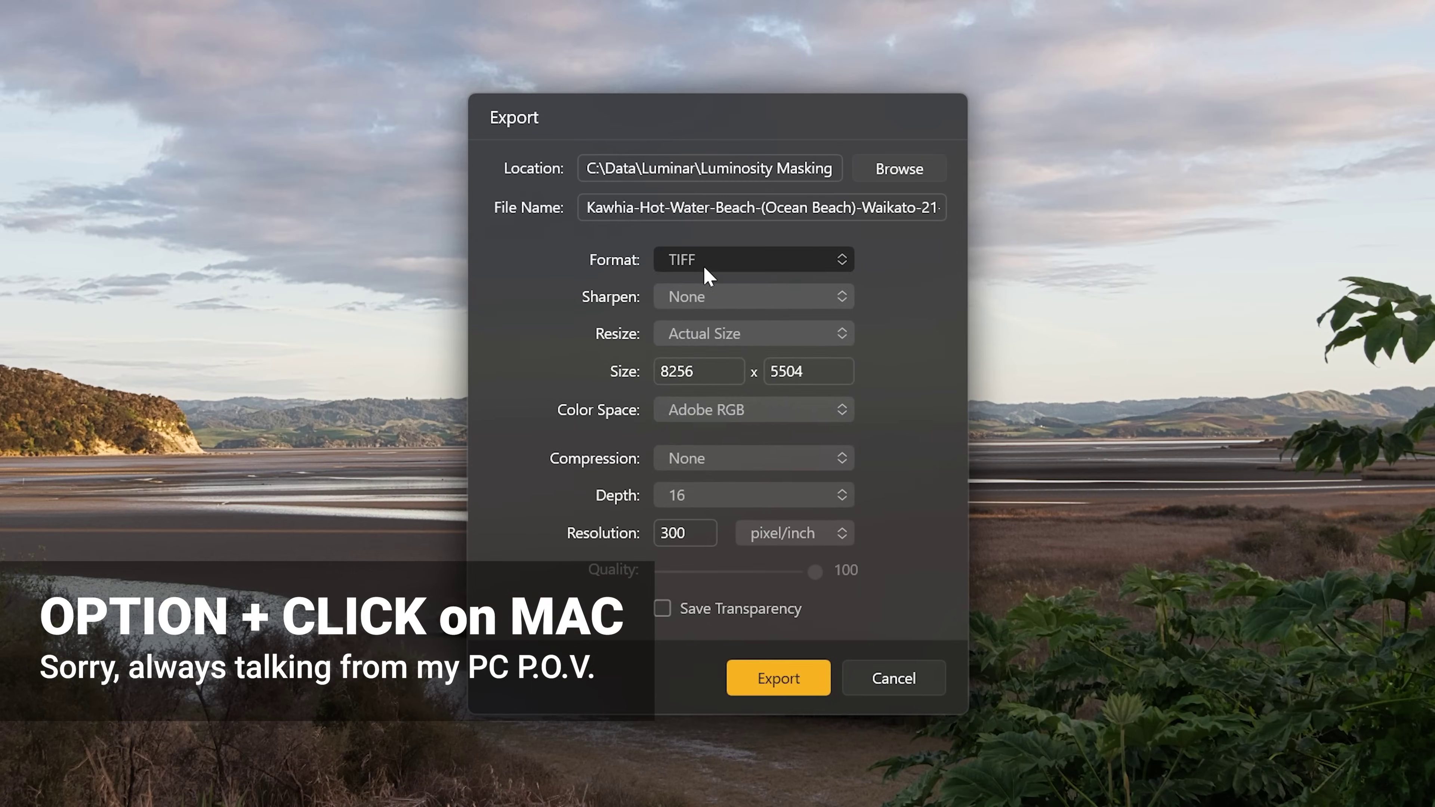
Keep TIFF format at actual size and set the colour space to Adobe RGB.
{"action": "left_click", "coordinate": [711, 337]}
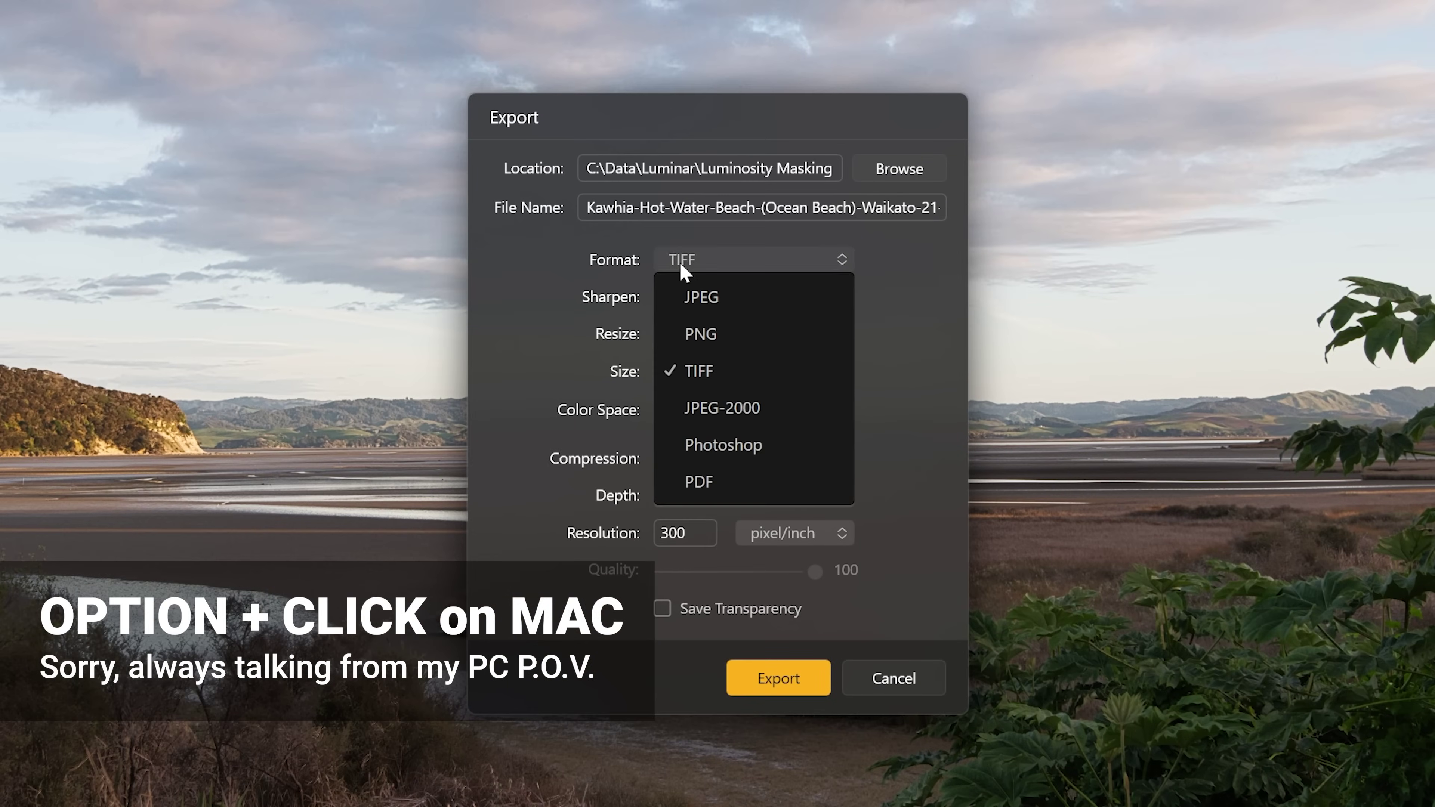
{"action": "left_click", "coordinate": [698, 265]}
{"action": "left_click", "coordinate": [704, 339]}
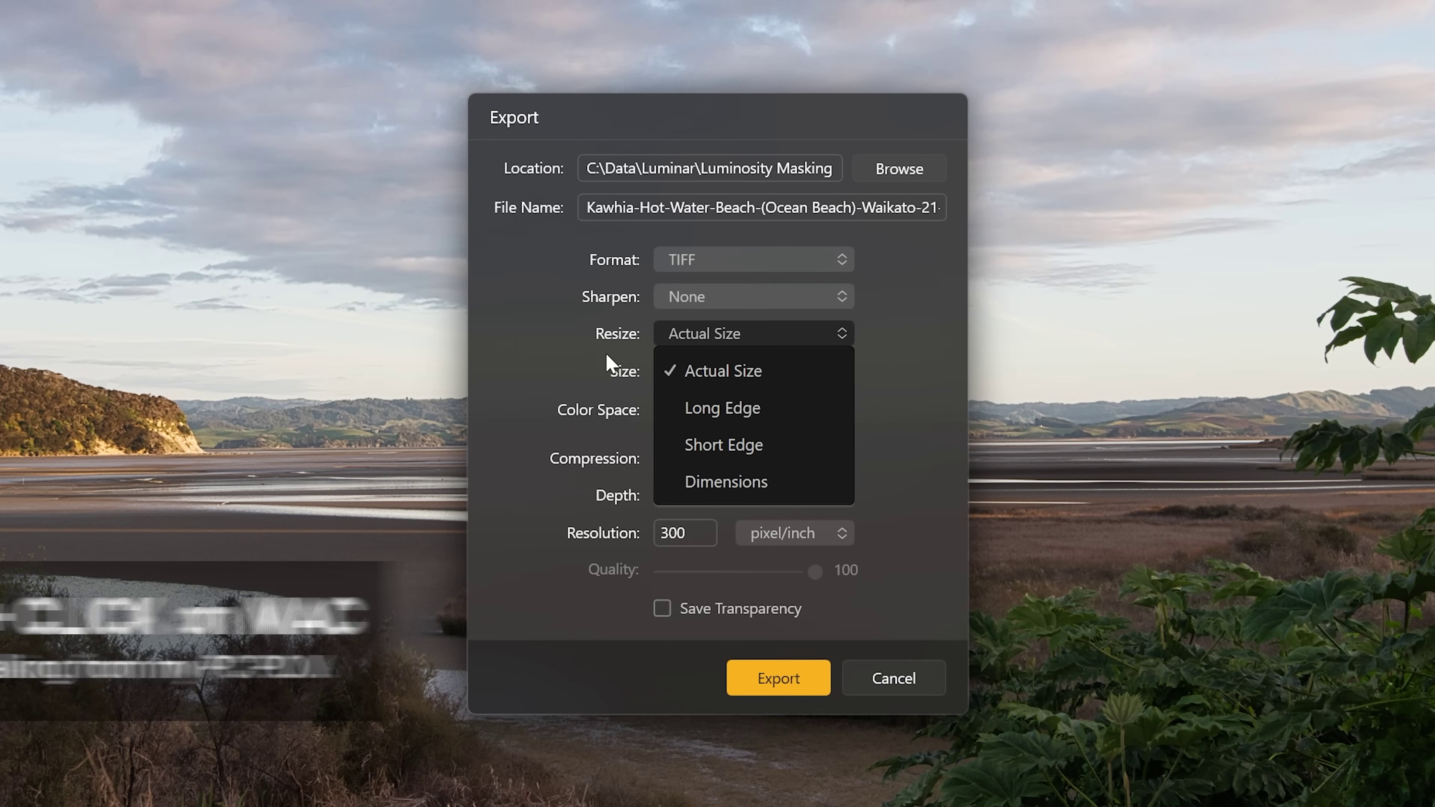
{"action": "left_click", "coordinate": [836, 334]}
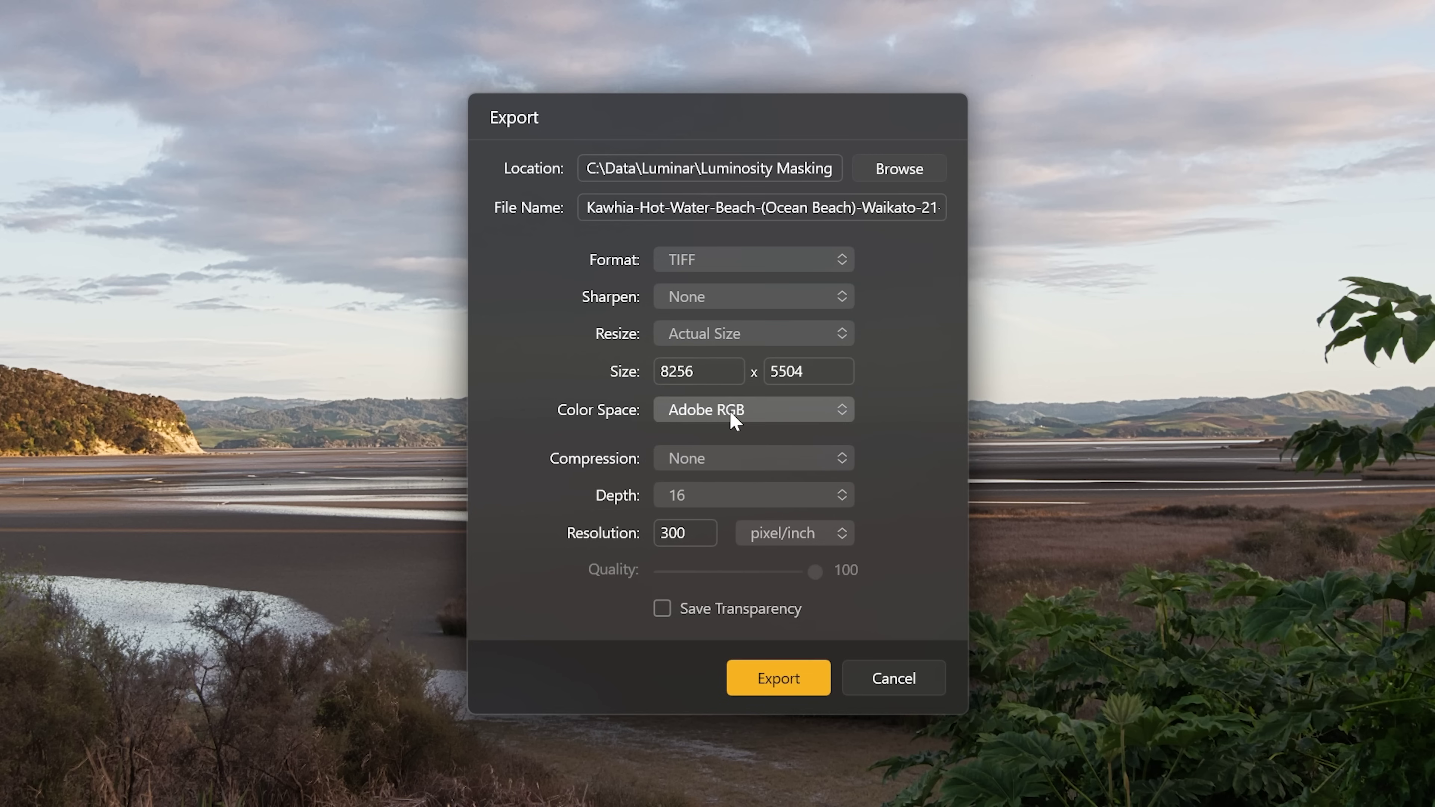
{"action": "left_click", "coordinate": [714, 411]}
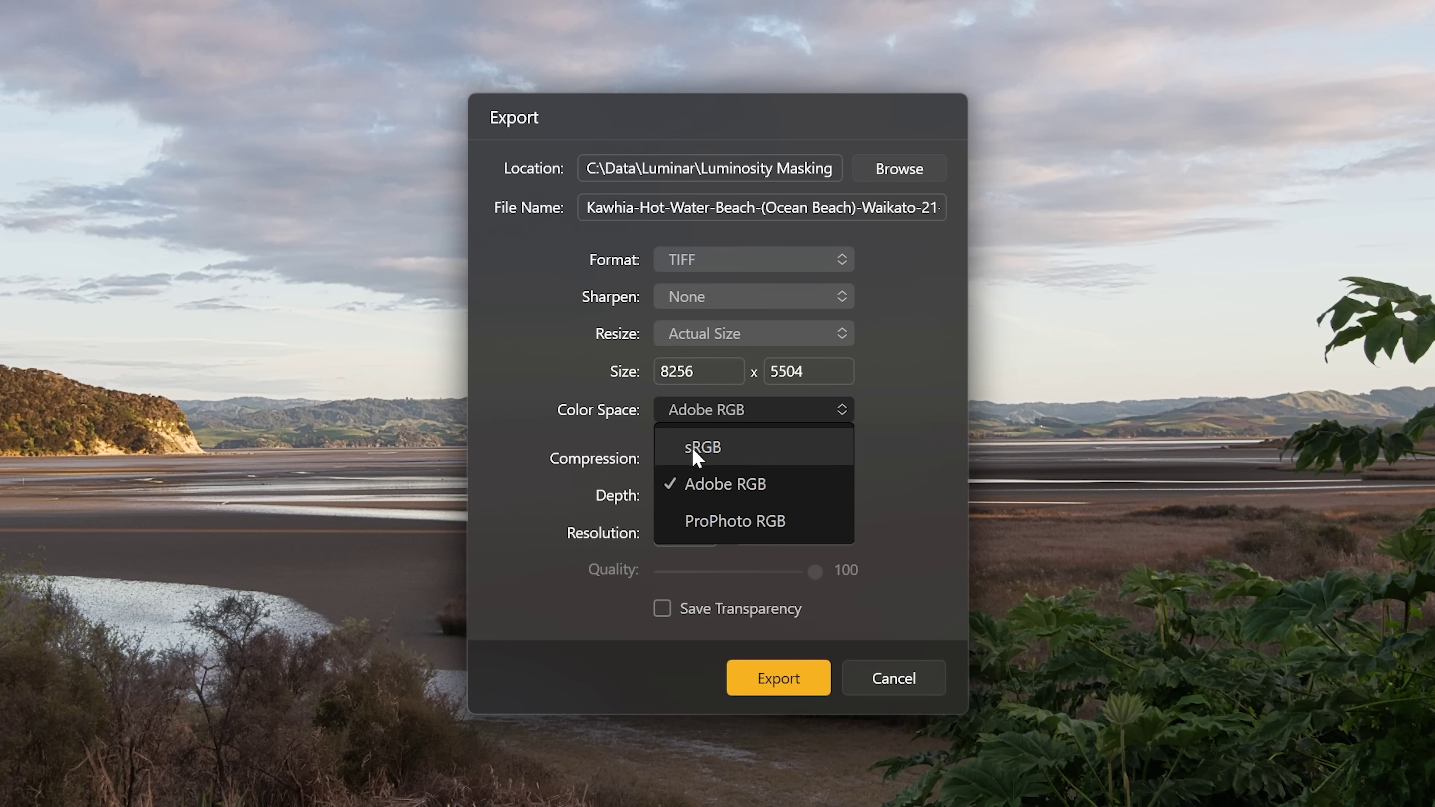
{"action": "left_click", "coordinate": [727, 520]}
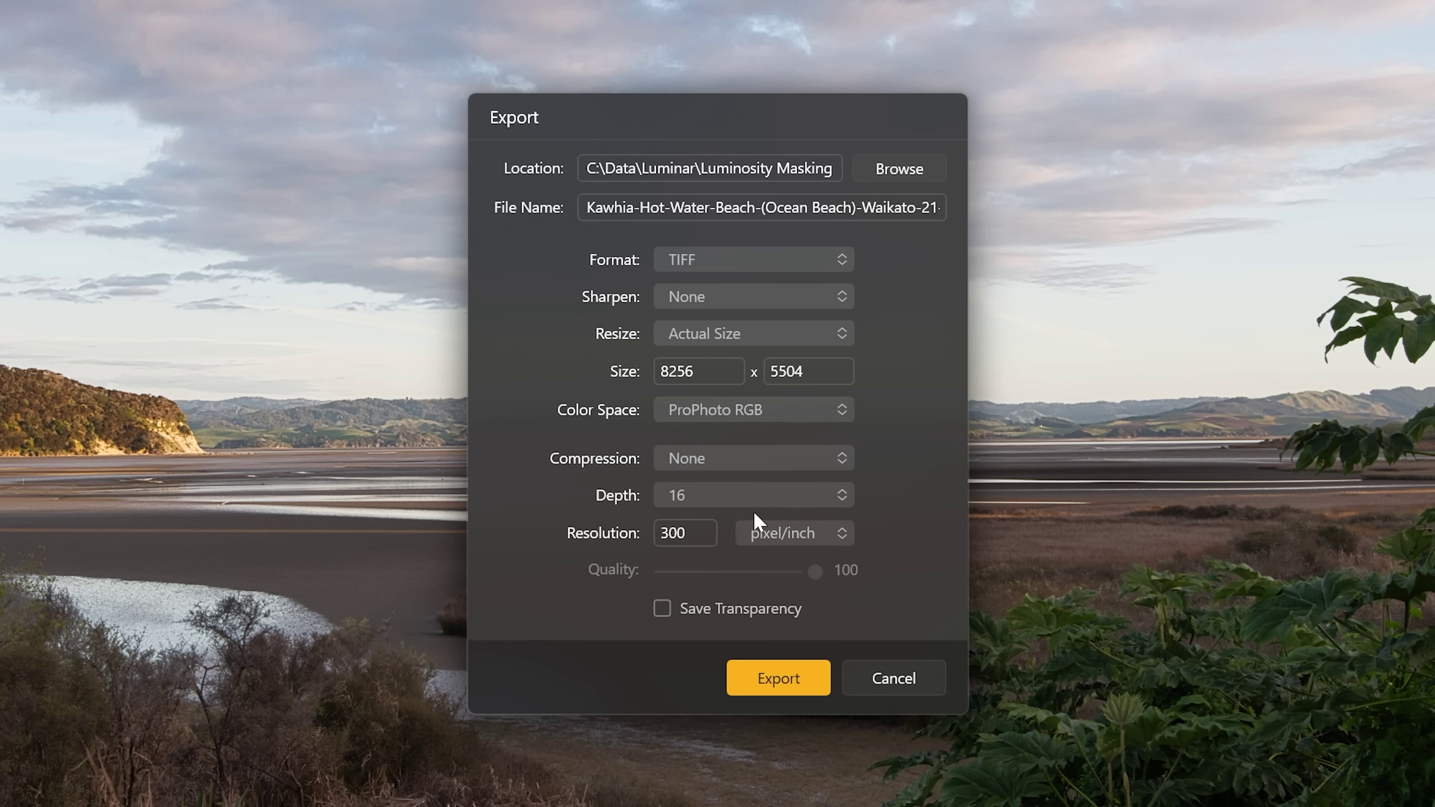
{"action": "left_click", "coordinate": [734, 413]}
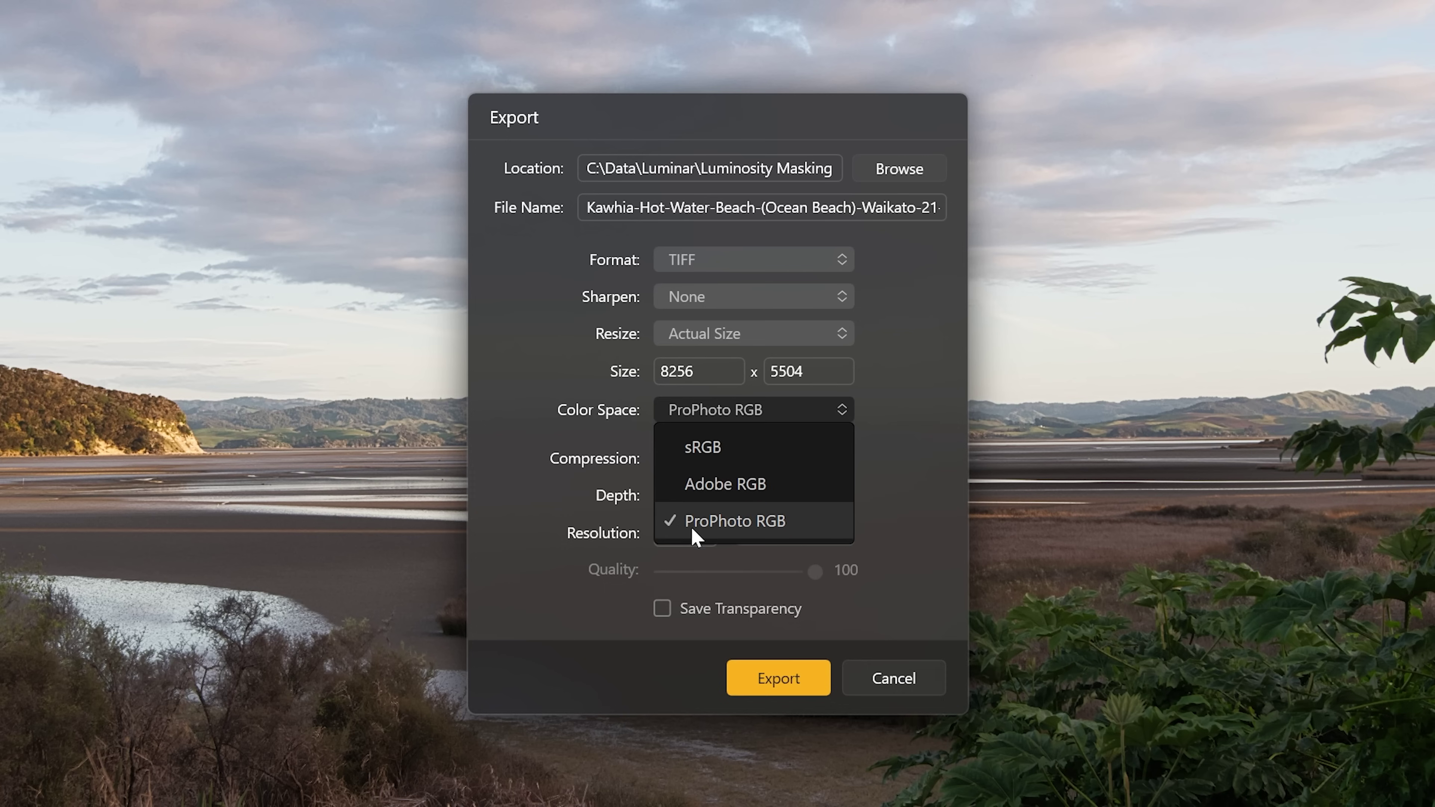
{"action": "left_click", "coordinate": [729, 487]}
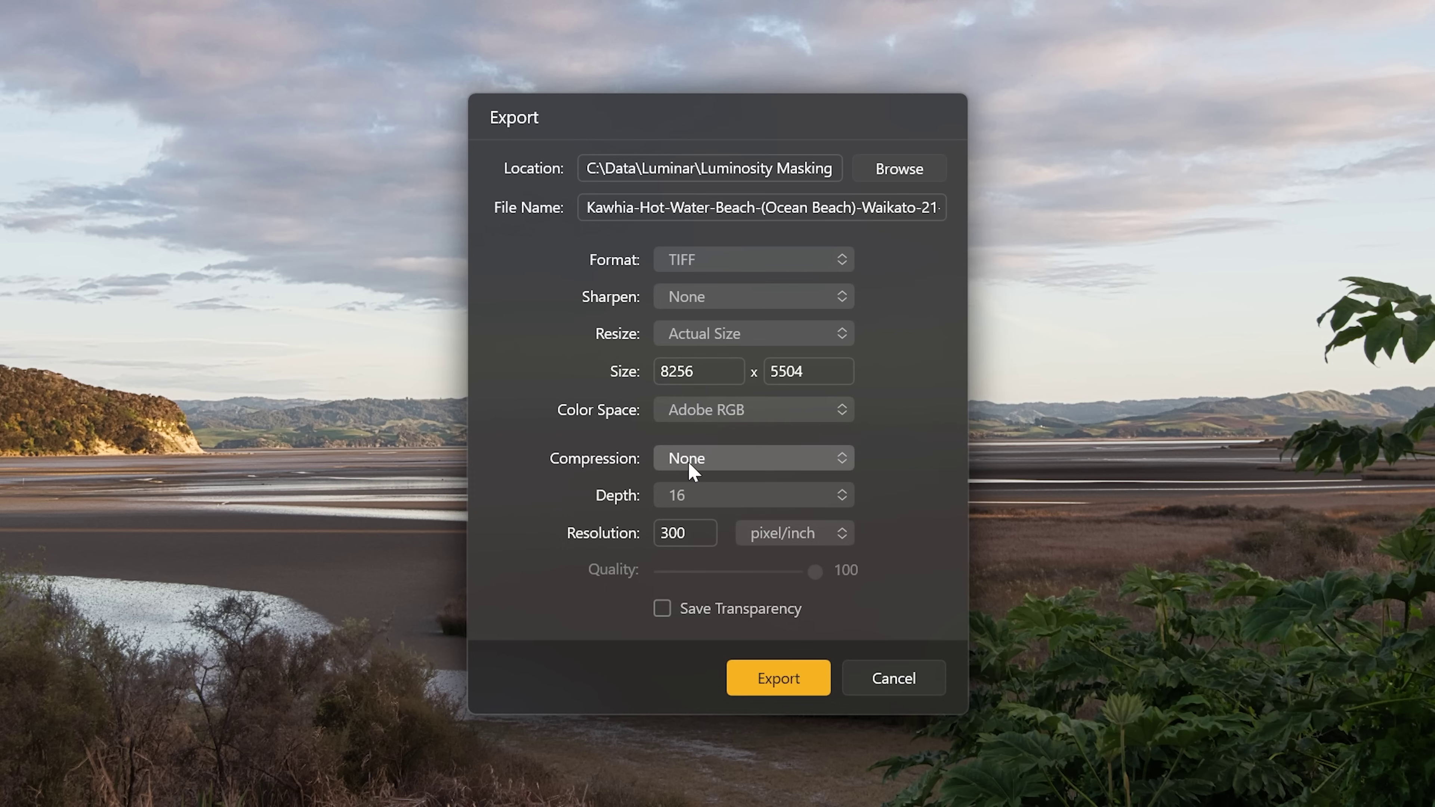
Keep compression None and 16-bit depth, then export the TIFF.
{"action": "left_click", "coordinate": [700, 459]}
{"action": "left_click", "coordinate": [705, 460]}
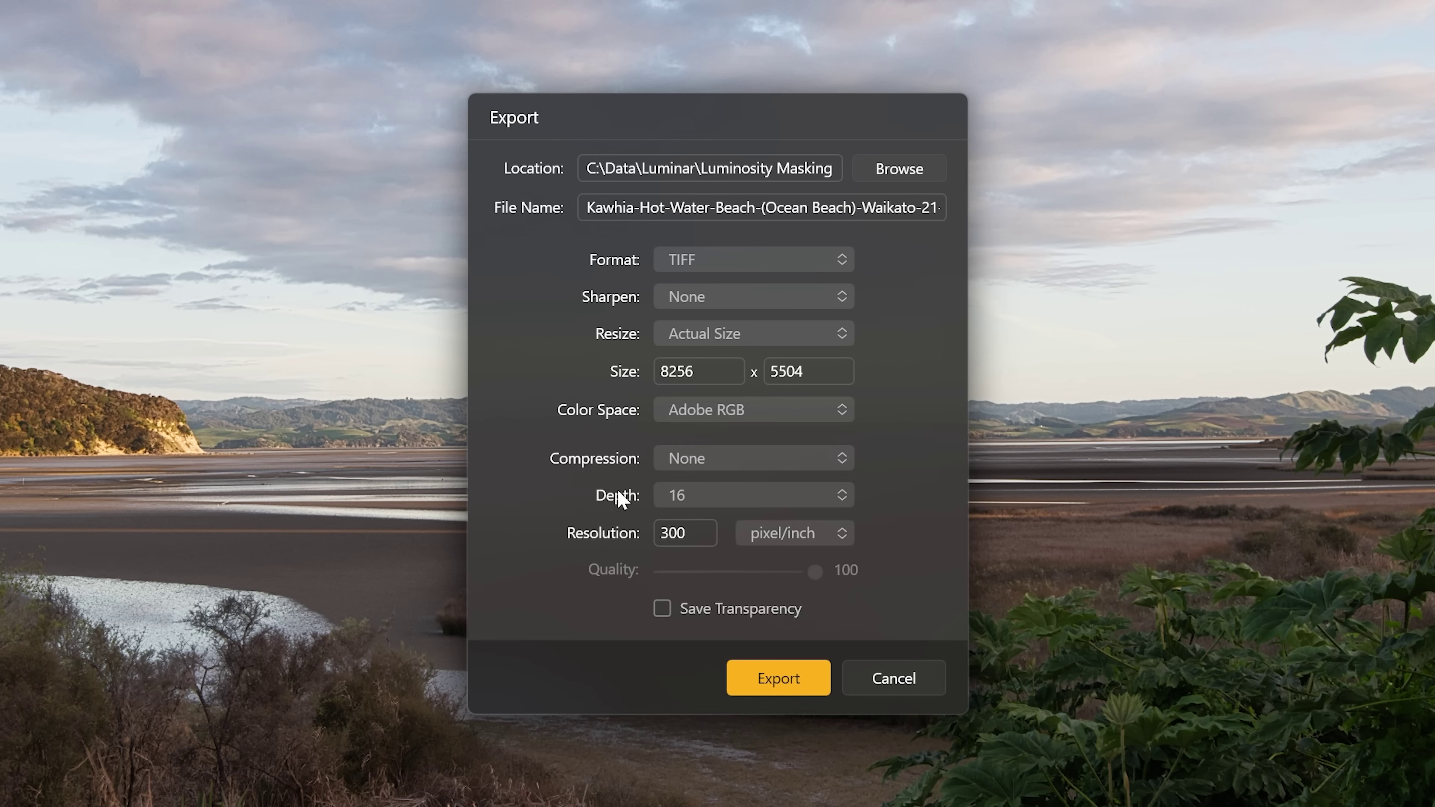
{"action": "left_click", "coordinate": [693, 504]}
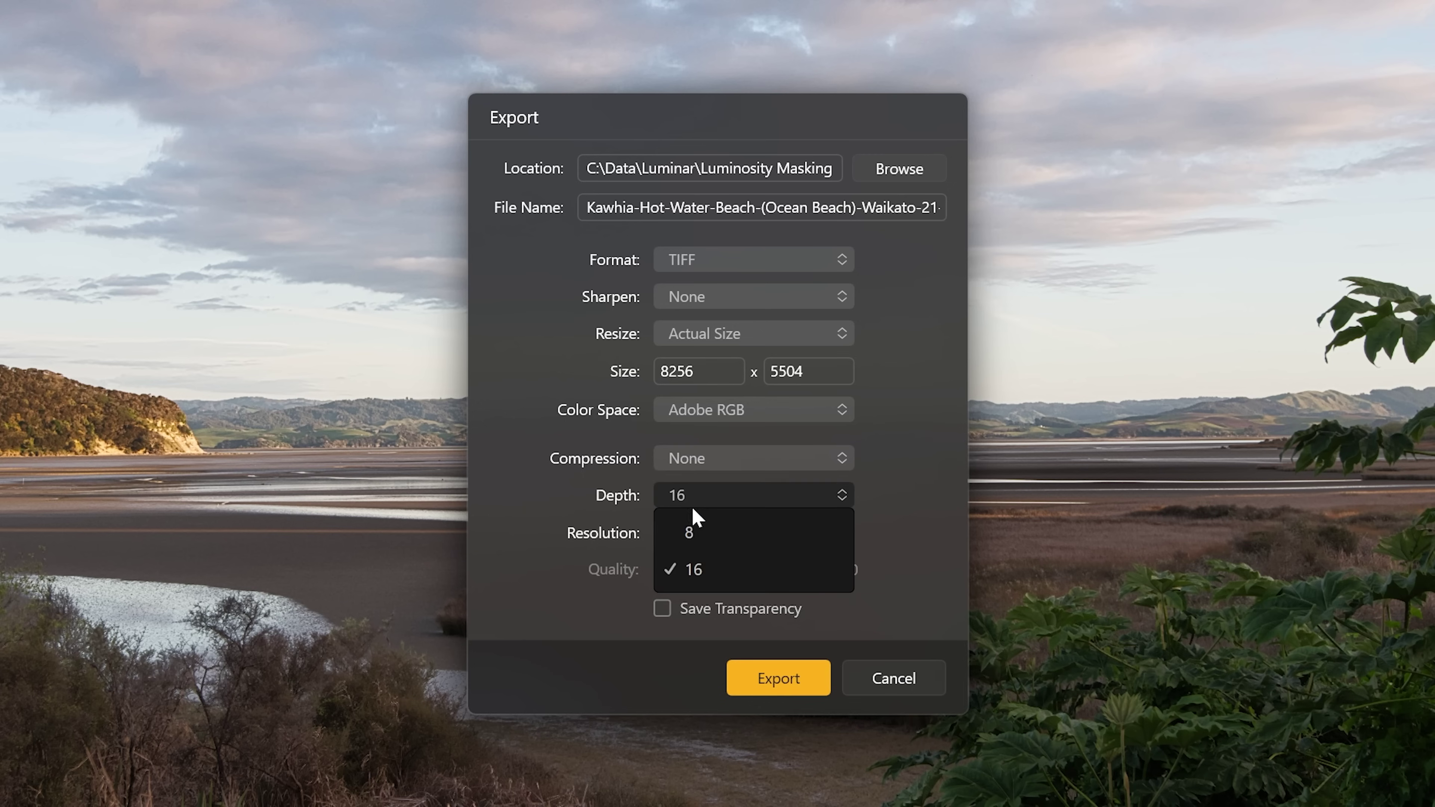
{"action": "left_click", "coordinate": [571, 511]}
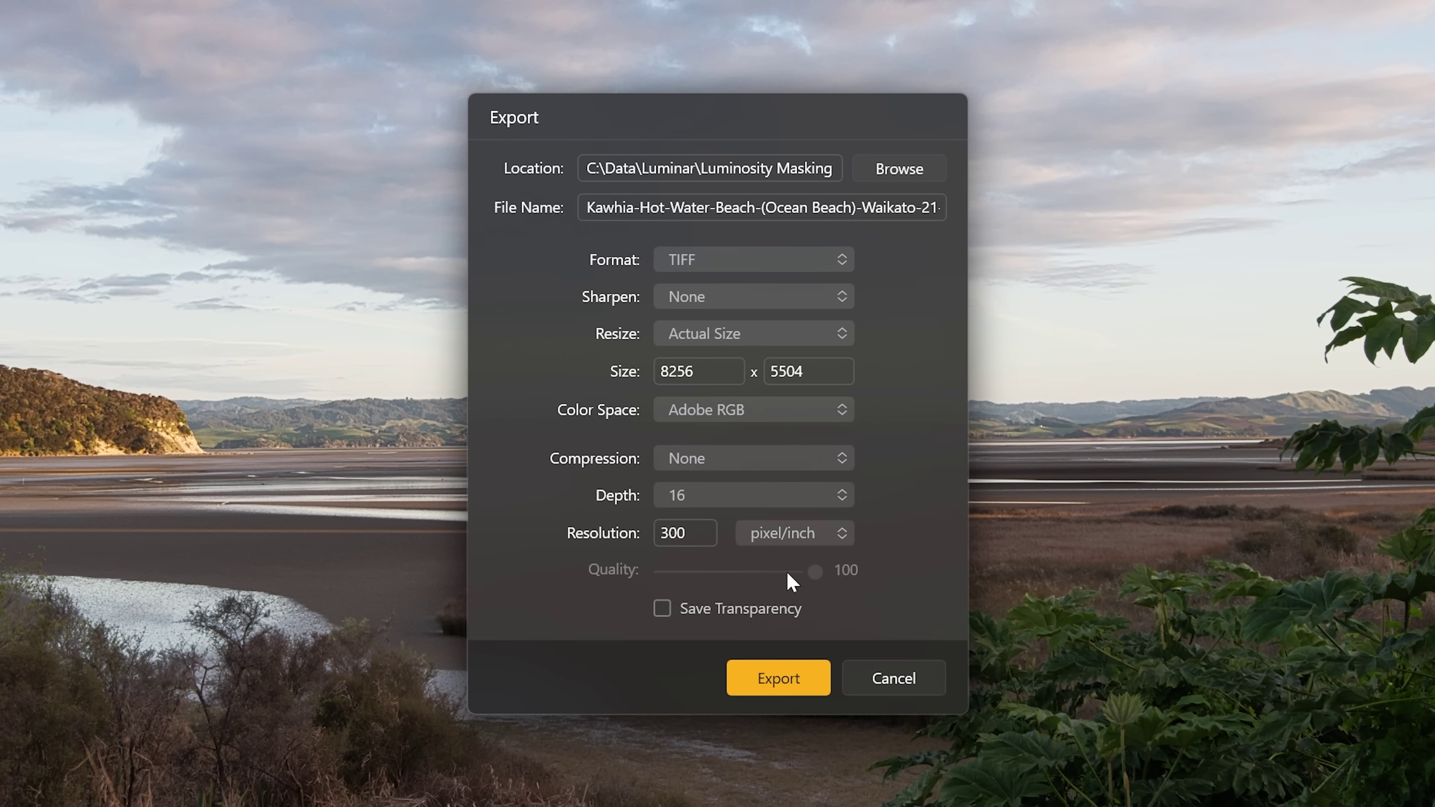
{"action": "left_click", "coordinate": [783, 688]}
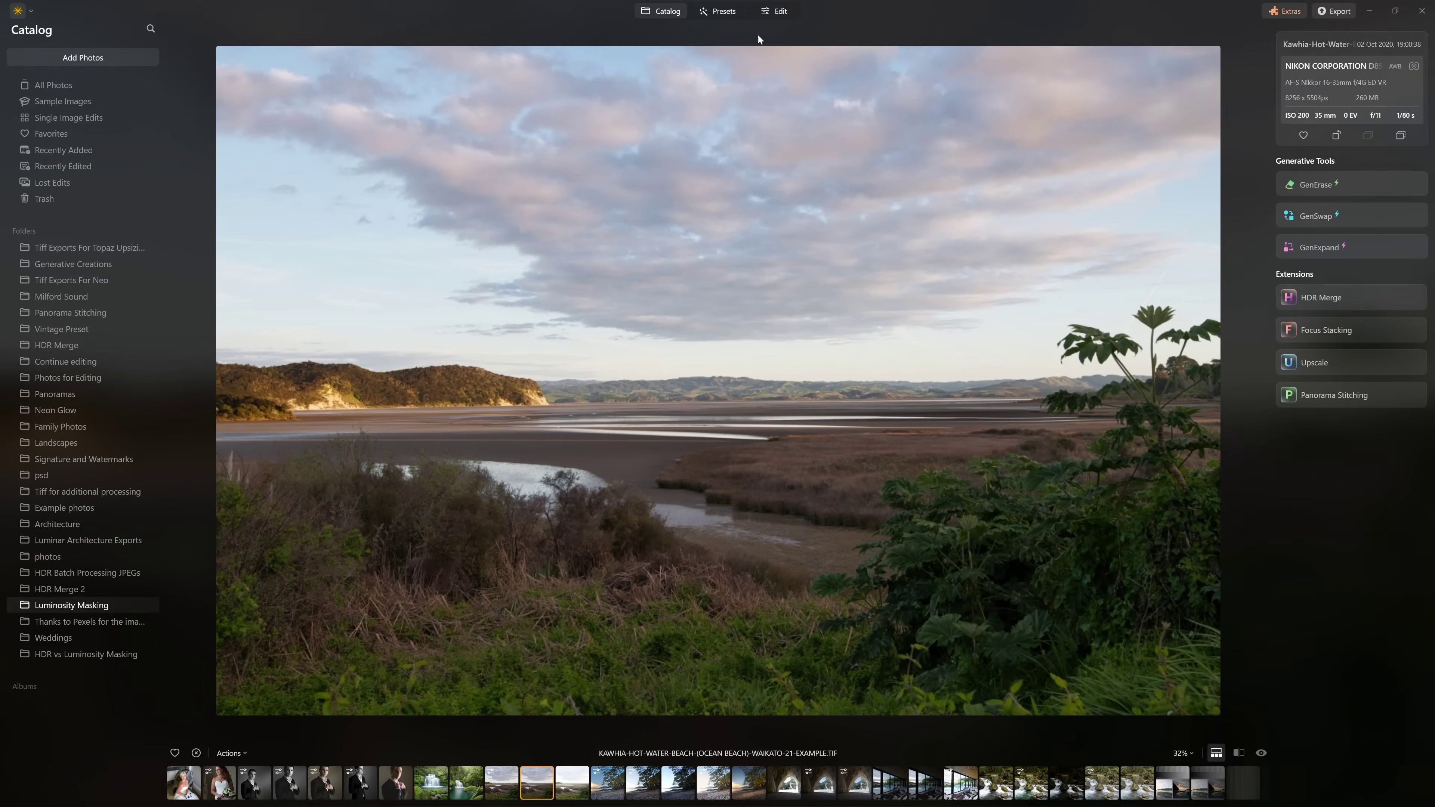
Open the estuary TIFF in Edit, raise Enhance Accent to 41, and compare Enhance off and on.
{"action": "left_click", "coordinate": [780, 10]}
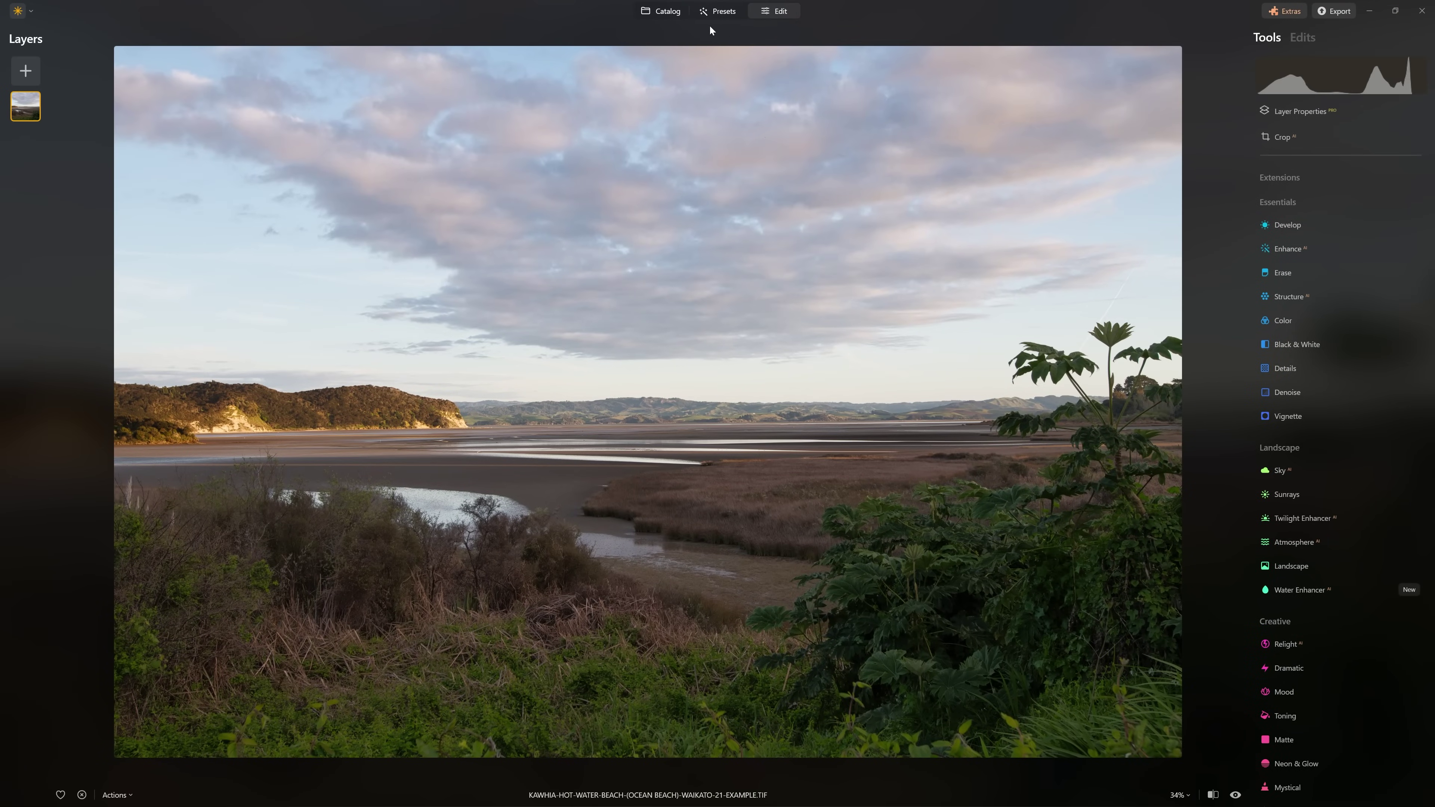
{"action": "left_click", "coordinate": [1322, 252]}
{"action": "left_click_drag", "start_coordinate": [1275, 314], "coordinate": [1330, 315]}
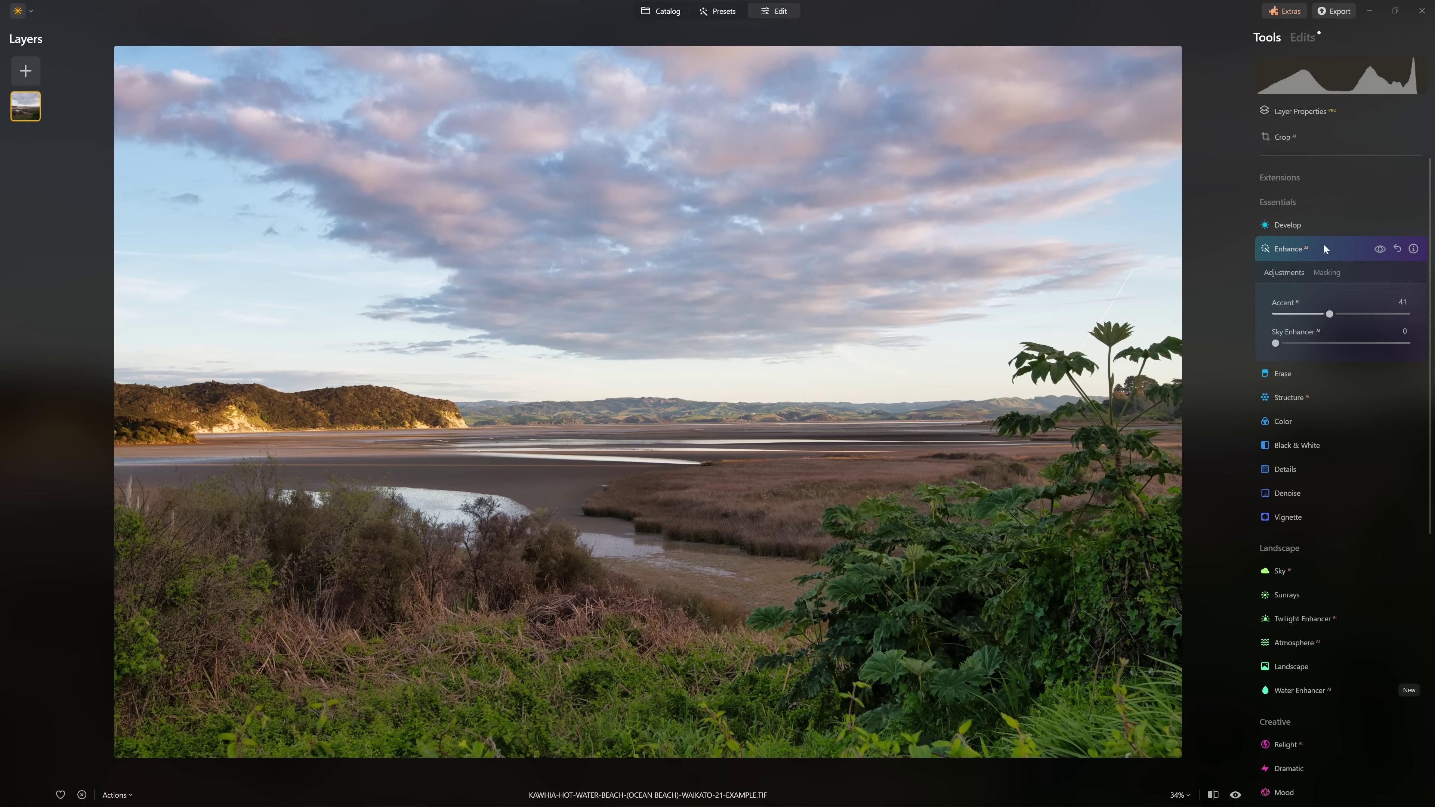
{"action": "left_click", "coordinate": [1379, 250]}
{"action": "left_click", "coordinate": [1376, 252]}
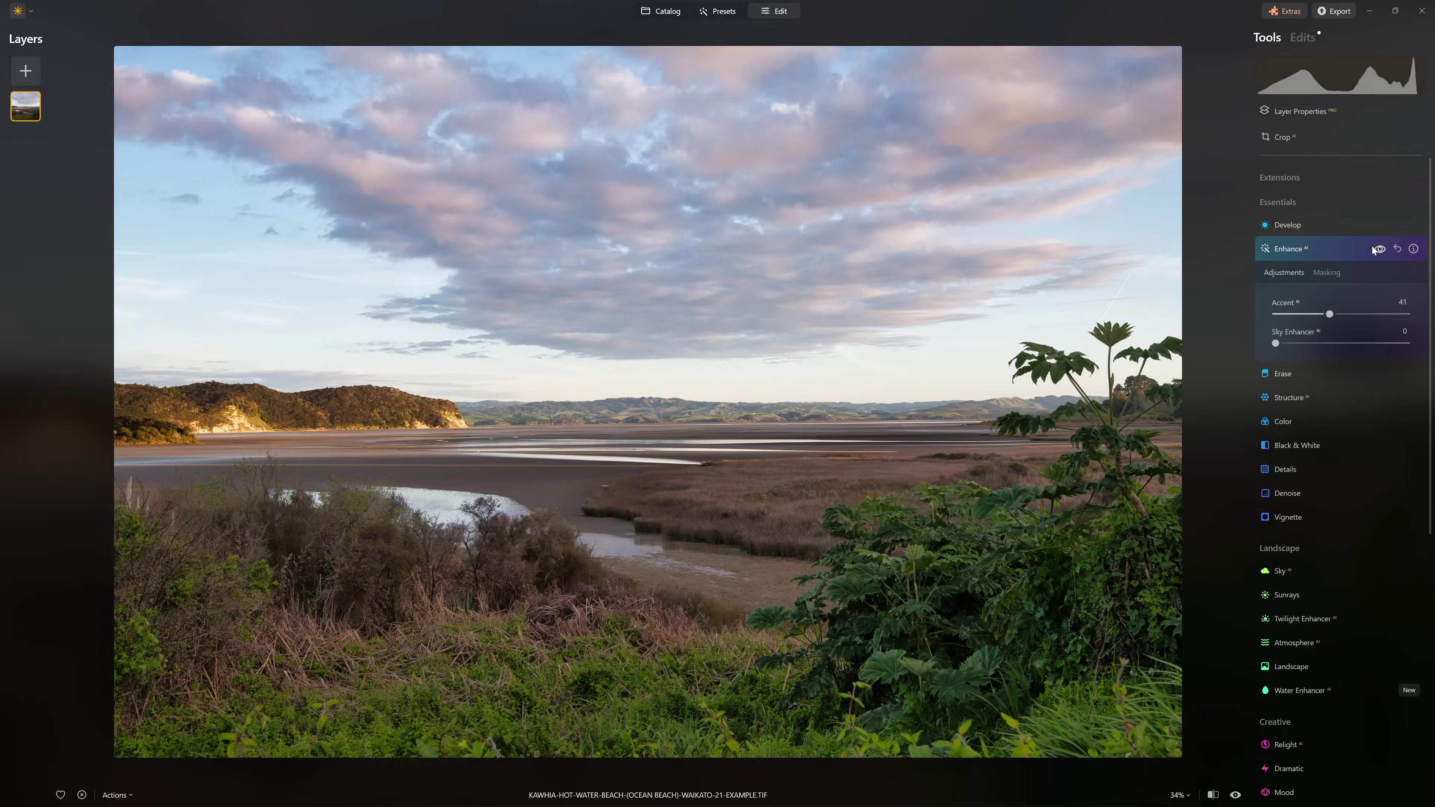